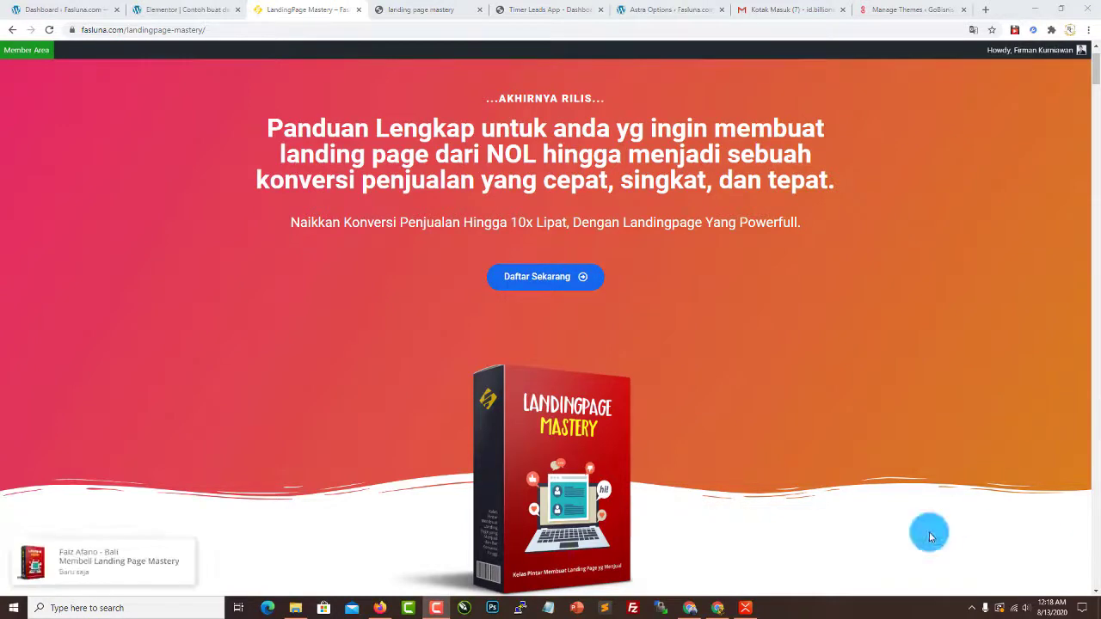
Step: Check the Optimasi branch of the landing page mind map and look over the CoBook page in the Elementor editor
left_click(746, 609)
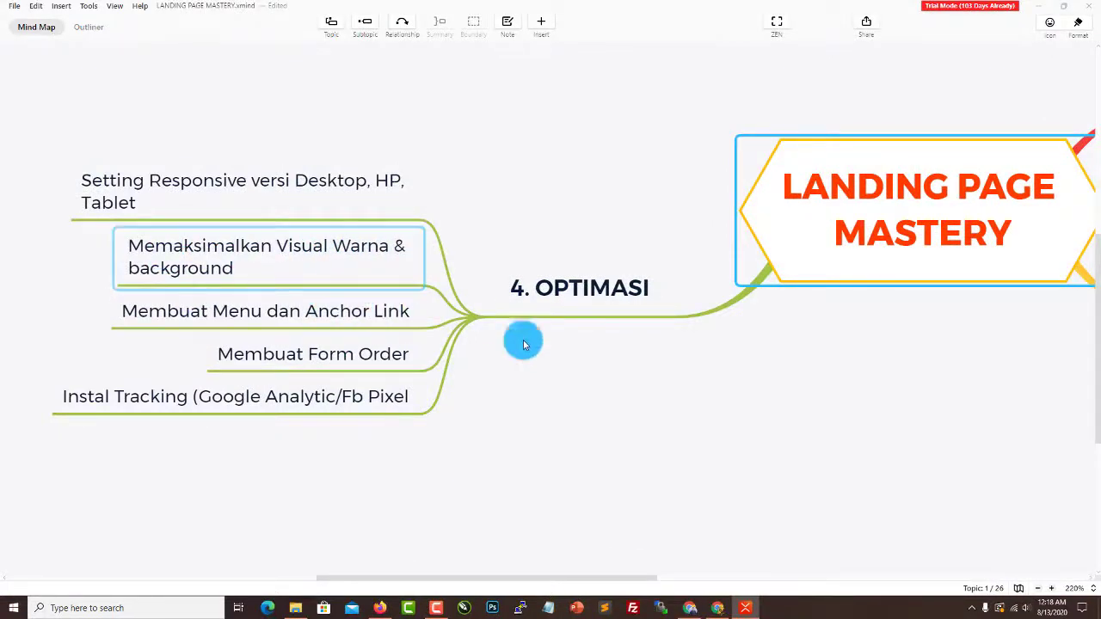
left_click(749, 609)
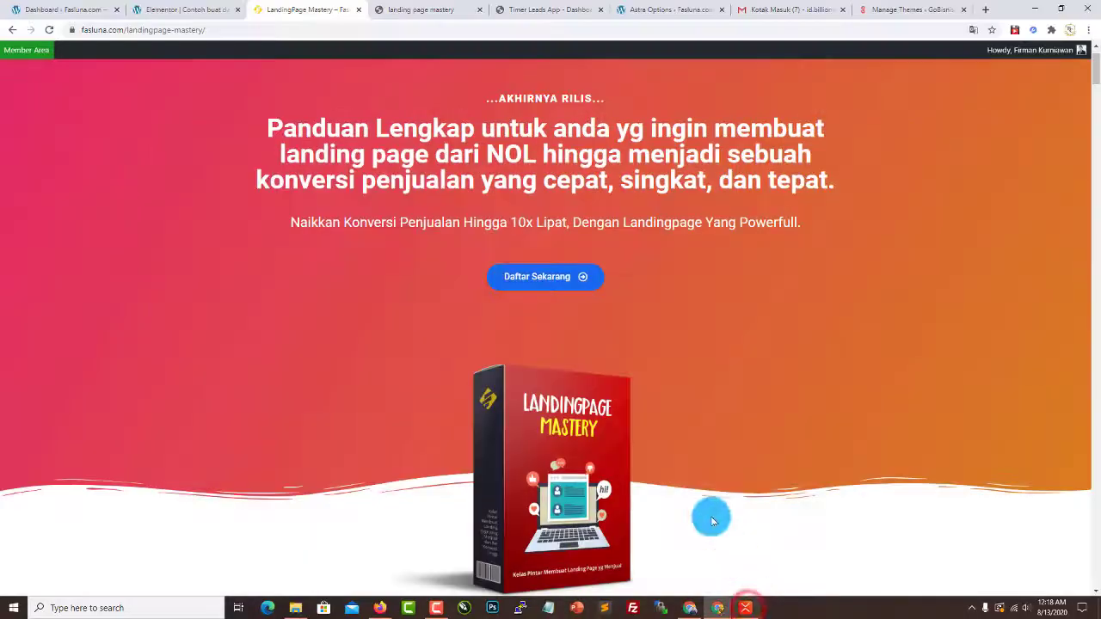
left_click(203, 10)
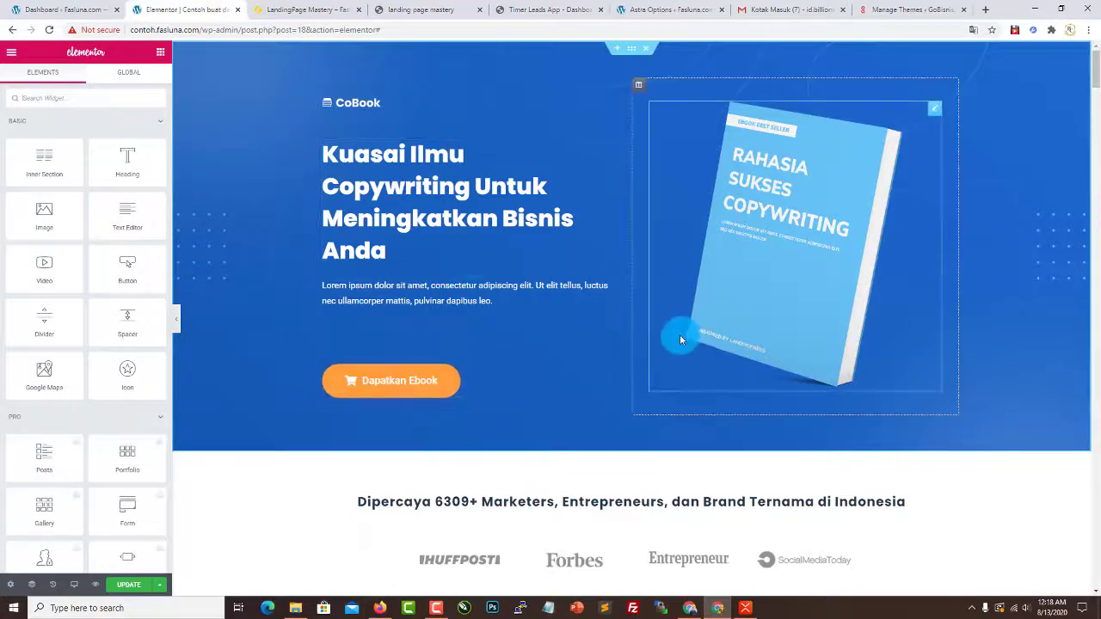
scroll(576, 301, "down", 1)
scroll(718, 372, "down", 2)
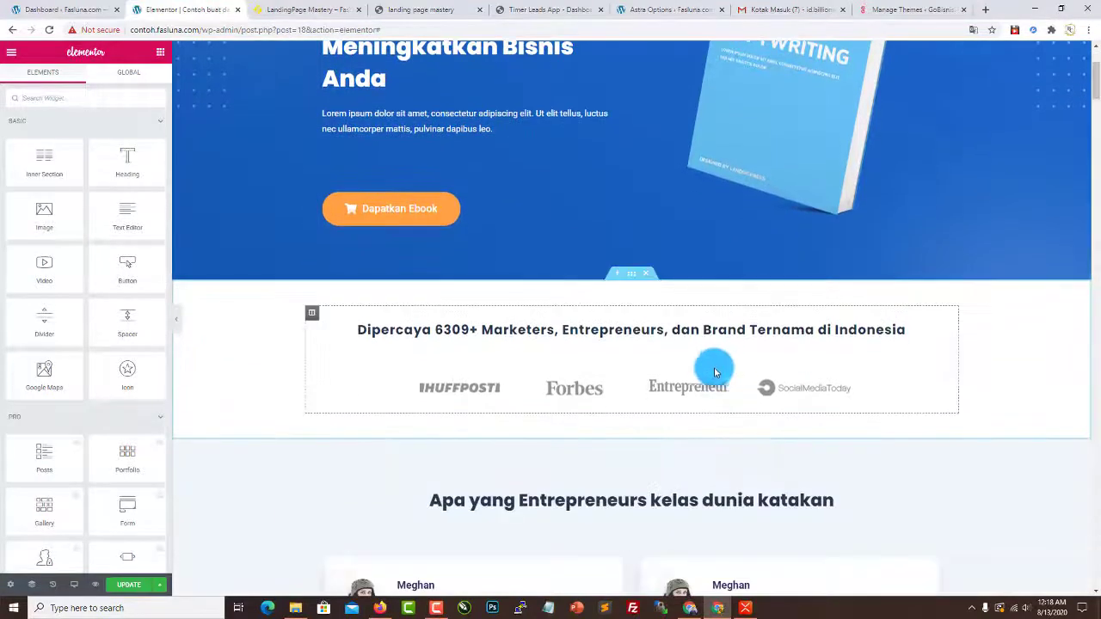
scroll(634, 388, "up", 2)
scroll(630, 389, "up", 1)
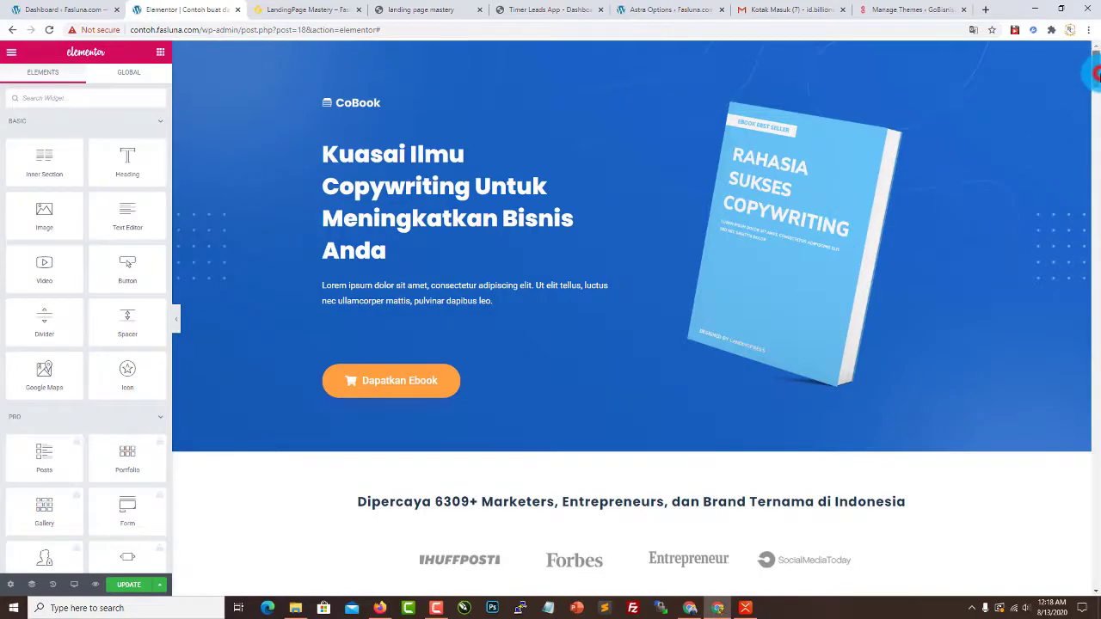
mouse_move(1095, 75)
left_mouse_down()
mouse_move(1092, 586)
mouse_move(1093, 60)
left_mouse_up()
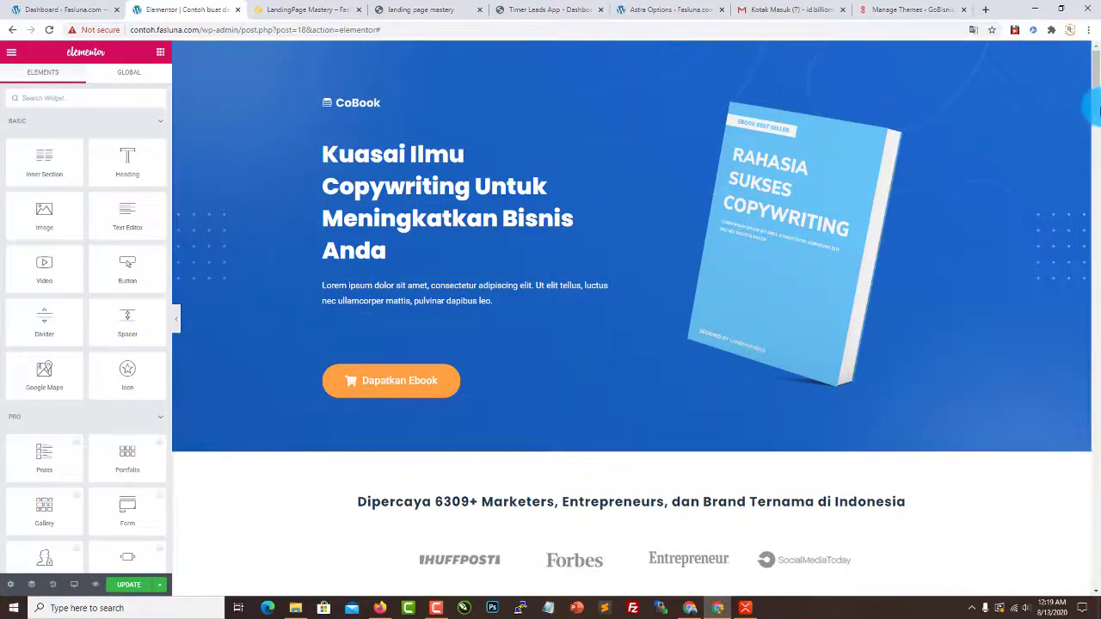
left_click_drag(1093, 98, 1090, 73)
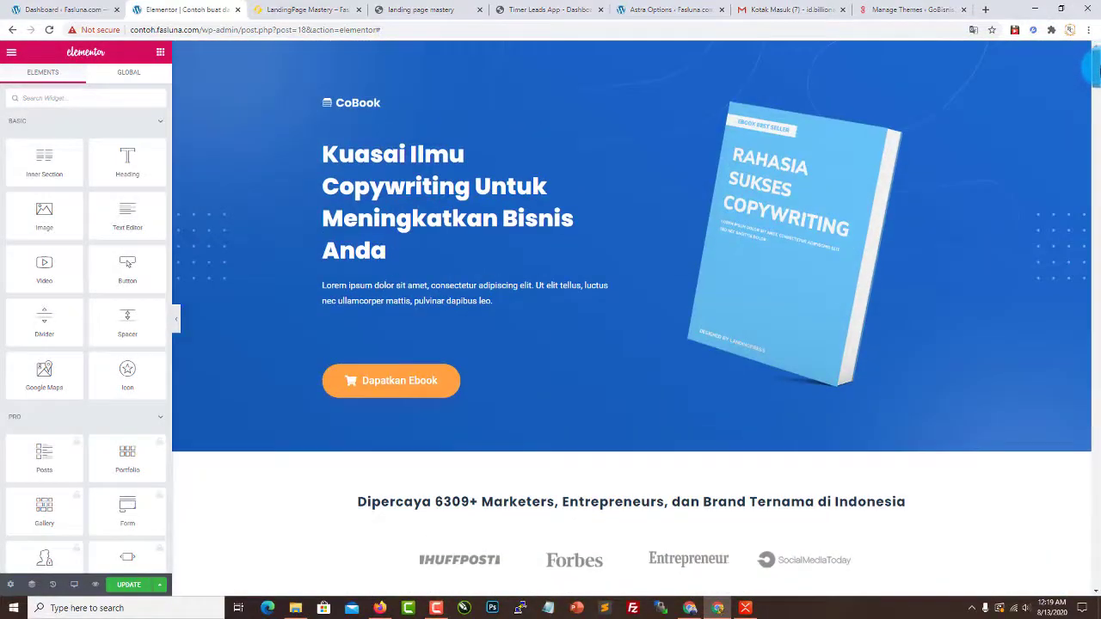
Step: Change the CoBook hero section's background gradient to dark green as first color and light green as second color
left_click(633, 51)
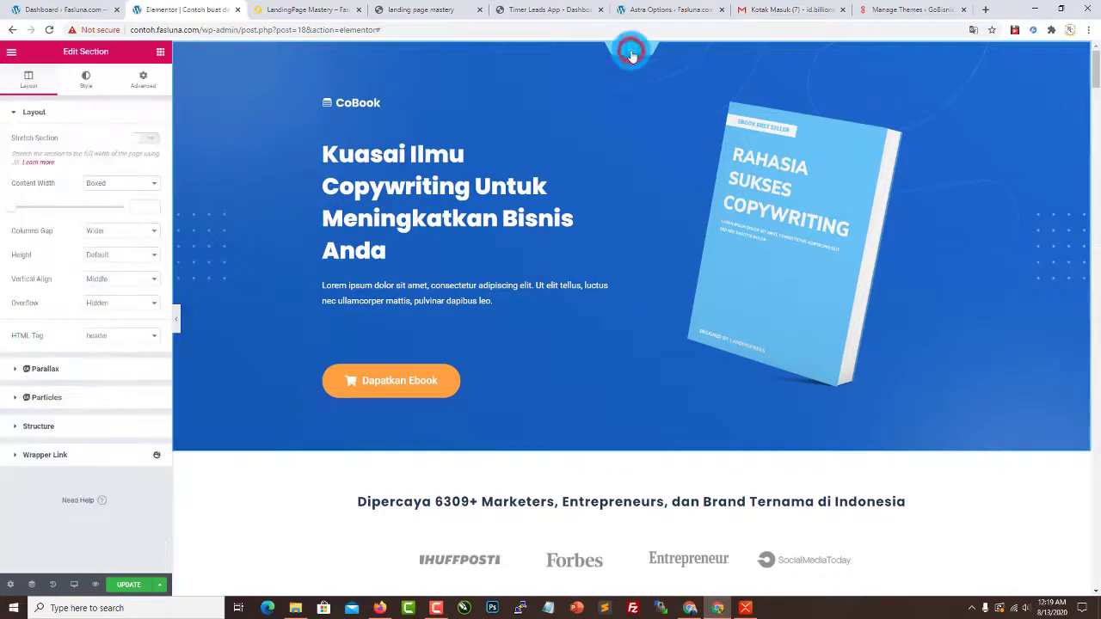
left_click(86, 79)
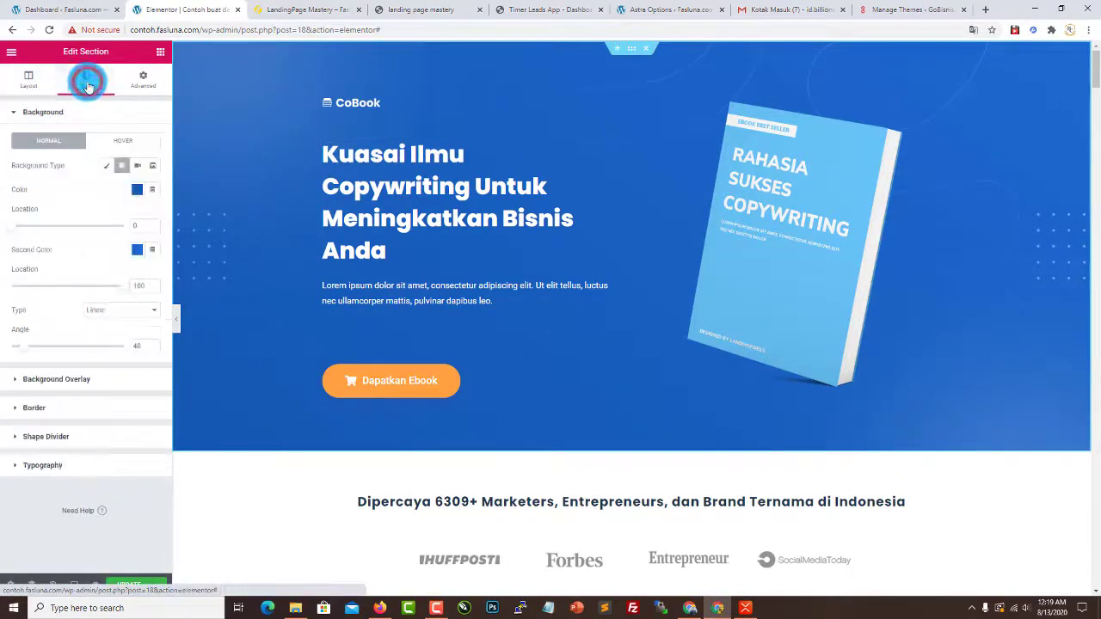
left_click(140, 192)
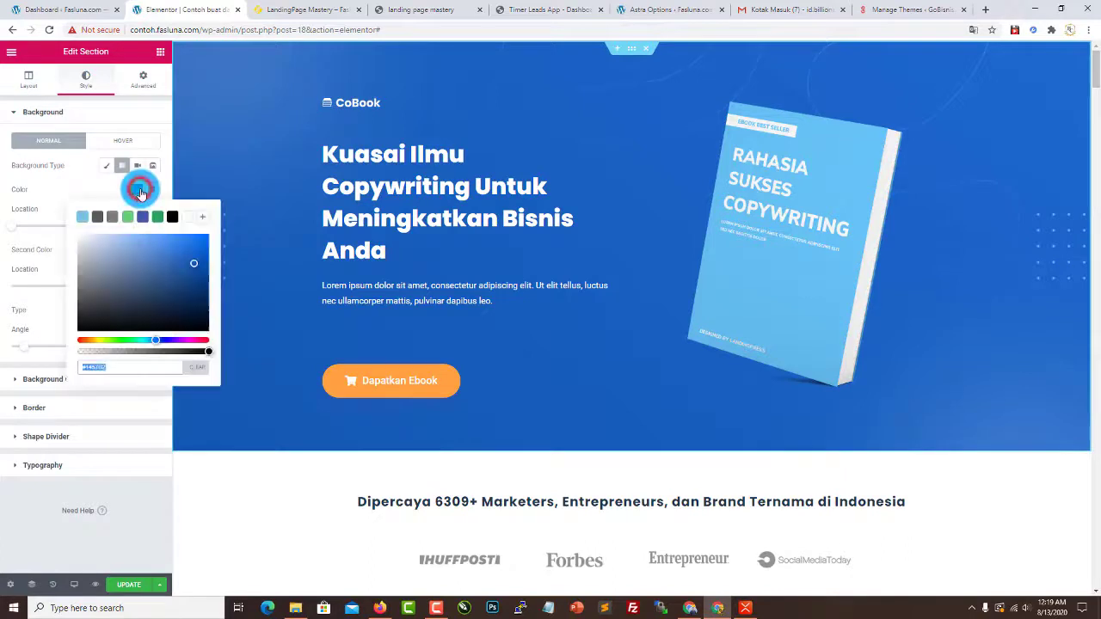
left_click(159, 217)
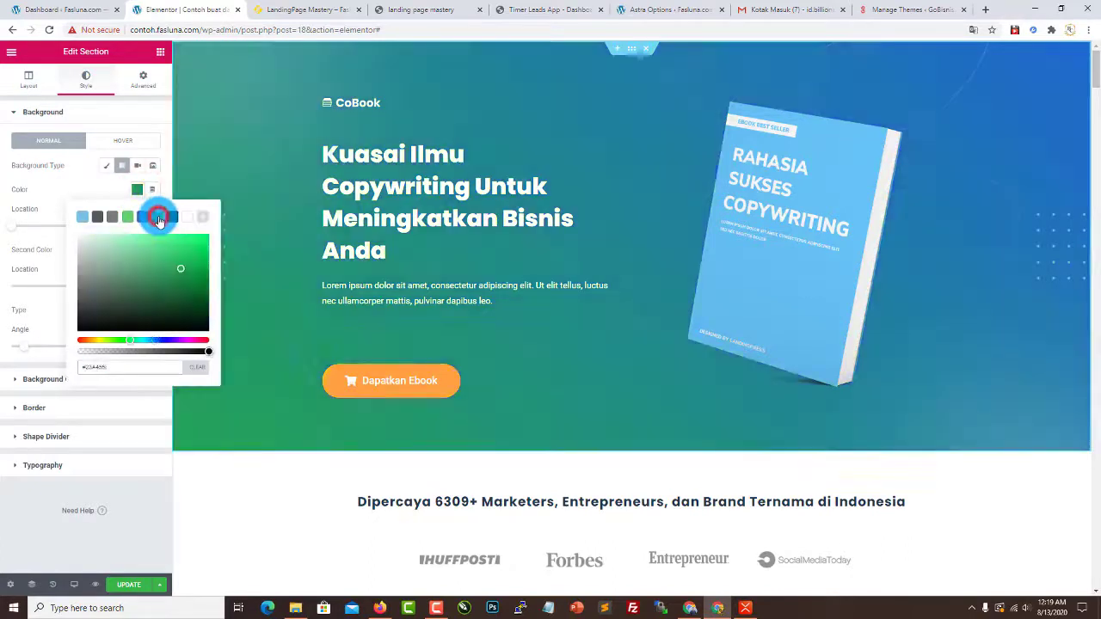
left_click(97, 206)
left_click(138, 249)
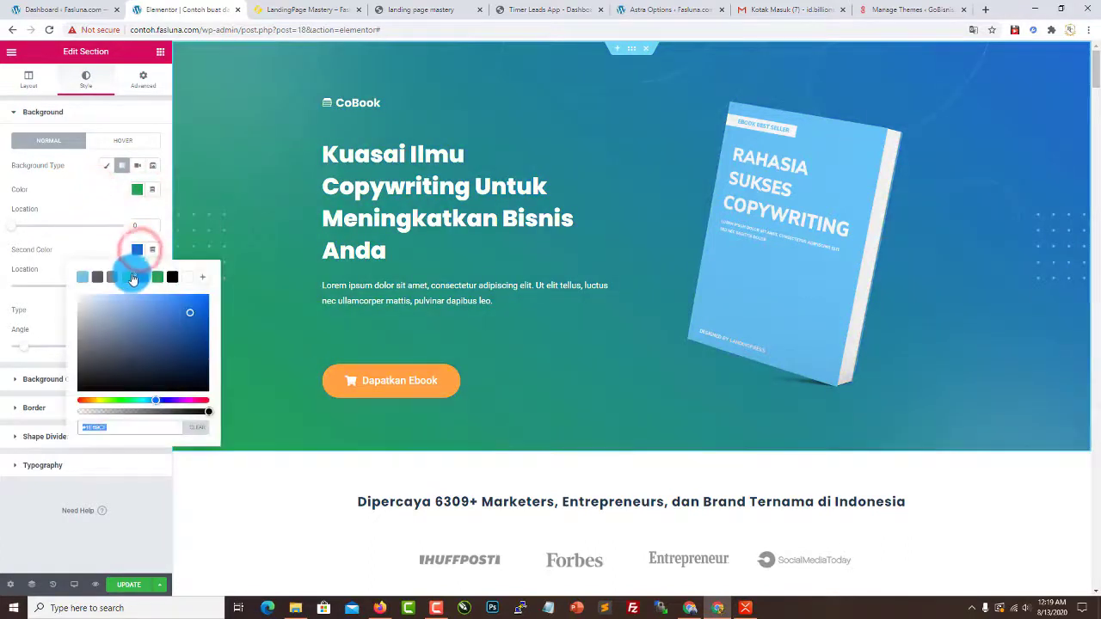
left_click(129, 278)
left_click(91, 205)
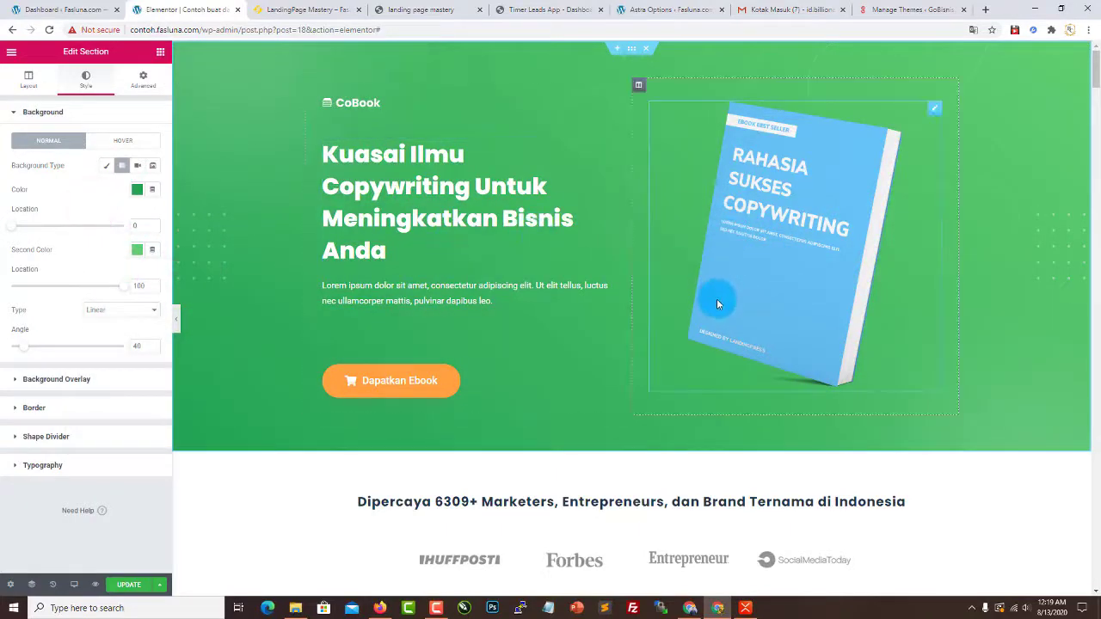
Step: Shift the background hue of the "Apa yang Entrepreneurs kelas dunia katakan" section to a pale green
scroll(722, 310, "down", 4)
scroll(732, 321, "up", 4)
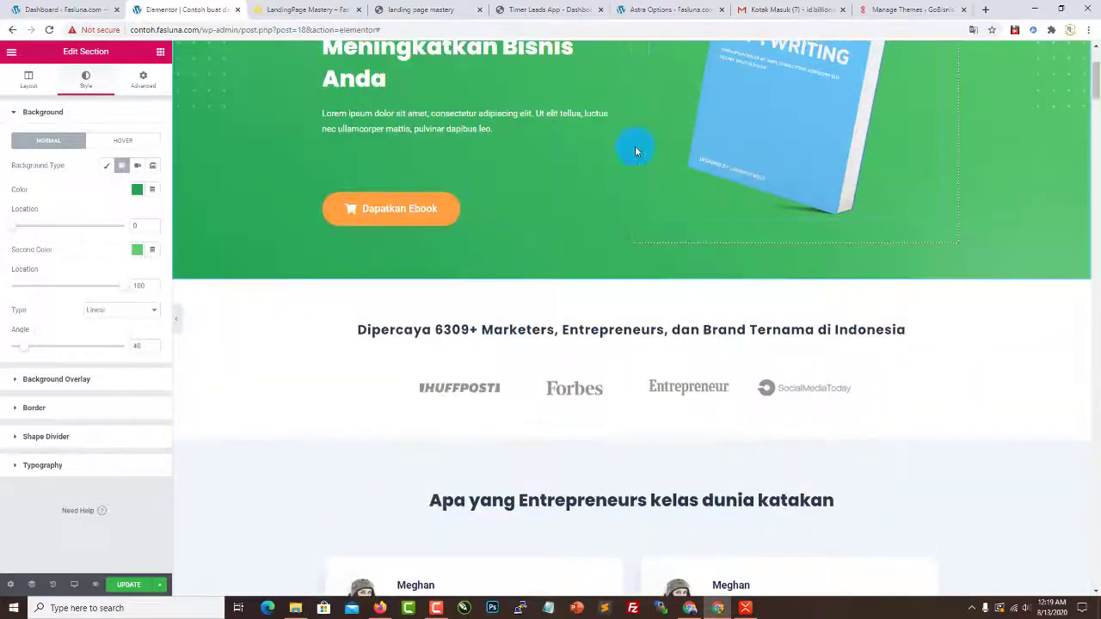
scroll(627, 184, "down", 4)
scroll(602, 353, "up", 2)
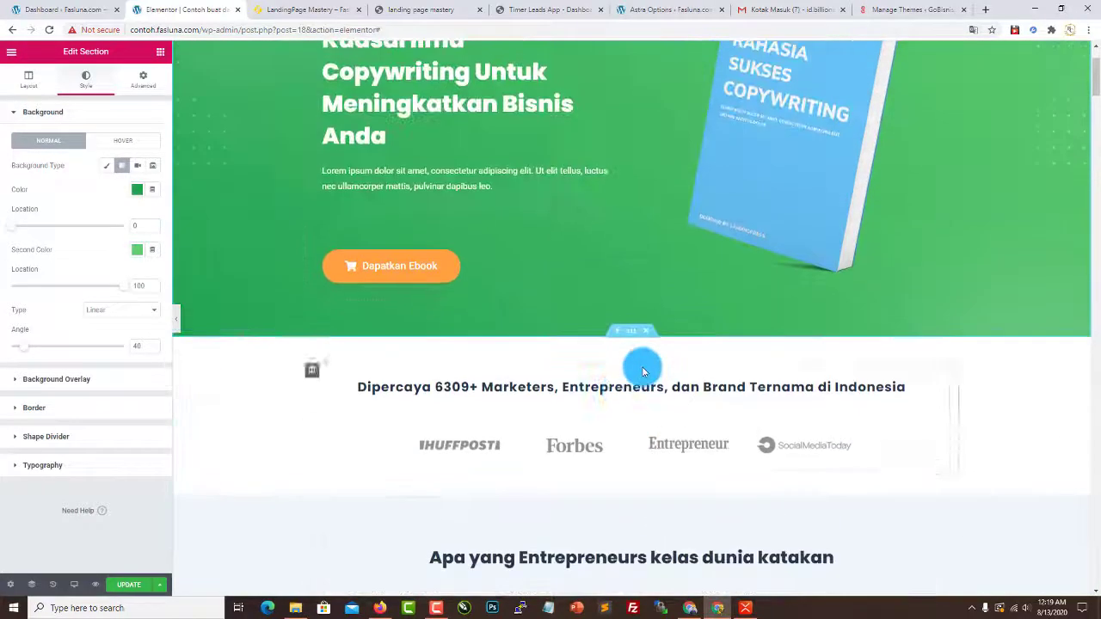
scroll(637, 374, "down", 2)
left_click(630, 325)
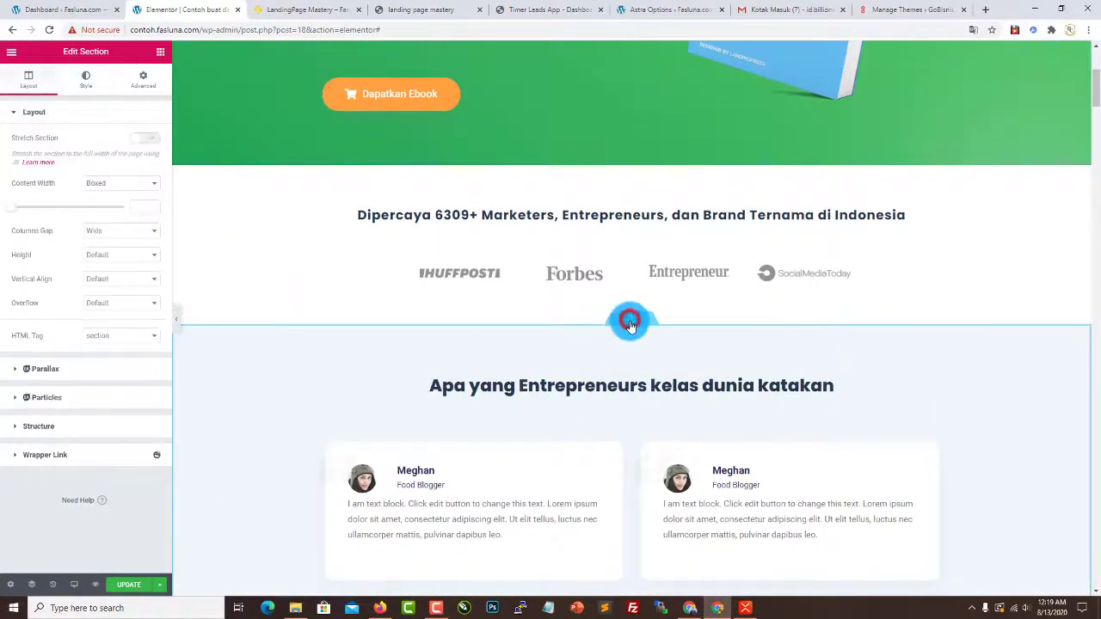
left_click(86, 76)
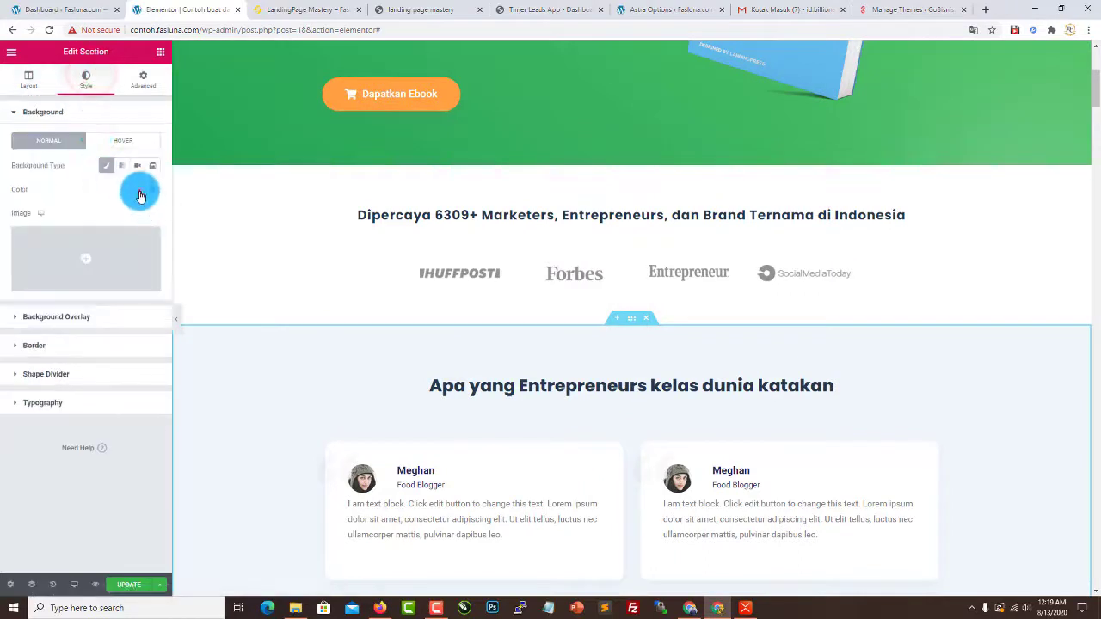
left_click(140, 190)
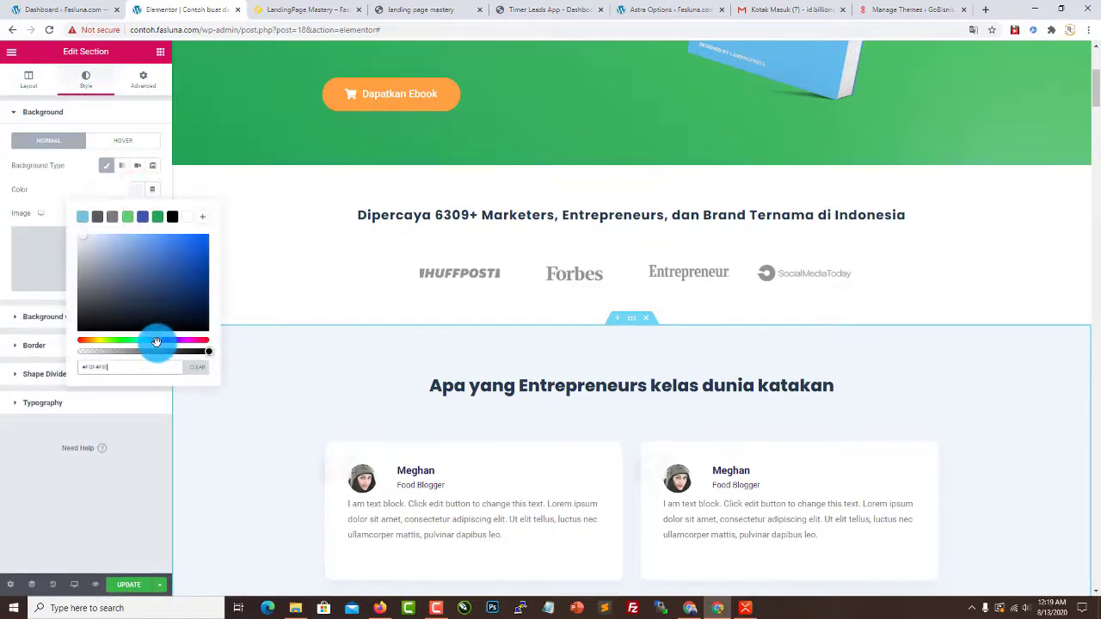
mouse_move(138, 342)
left_mouse_down()
mouse_move(101, 342)
mouse_move(117, 342)
left_mouse_up()
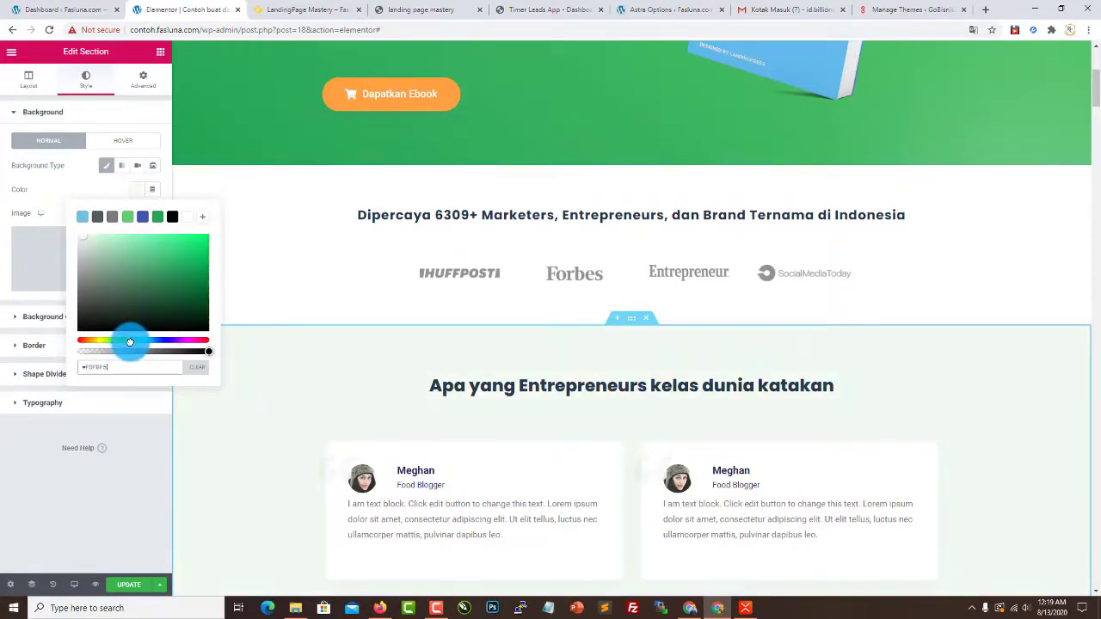
left_click(107, 189)
Step: Try to copy the background color code of the "Apa yang Entrepreneurs kelas dunia katakan" section
scroll(585, 376, "down", 10)
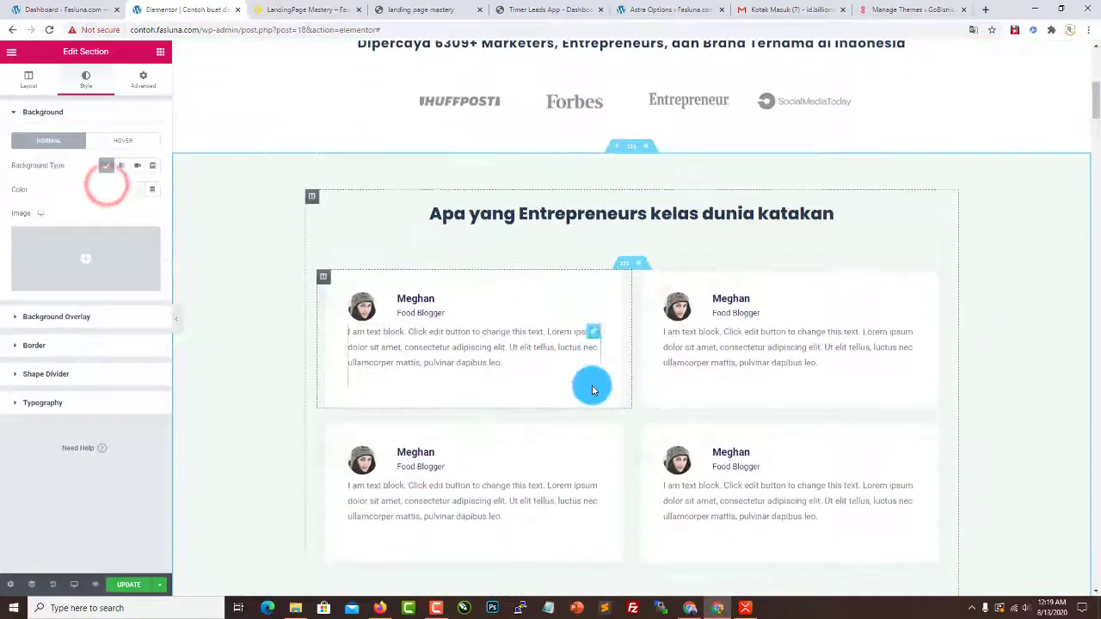
scroll(590, 399, "down", 3)
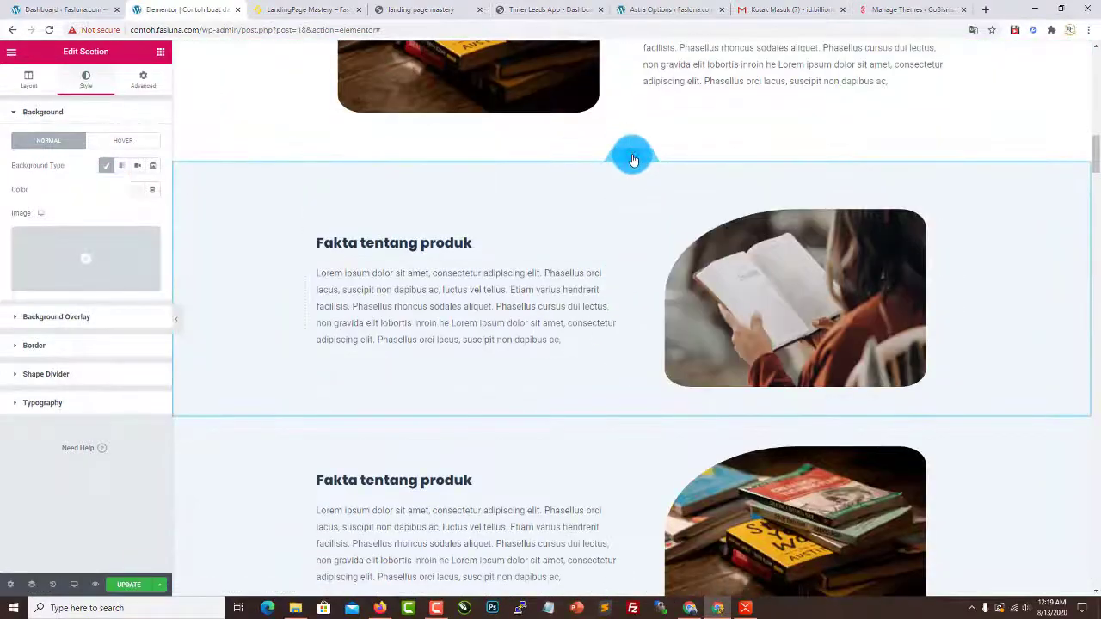
scroll(617, 191, "up", 10)
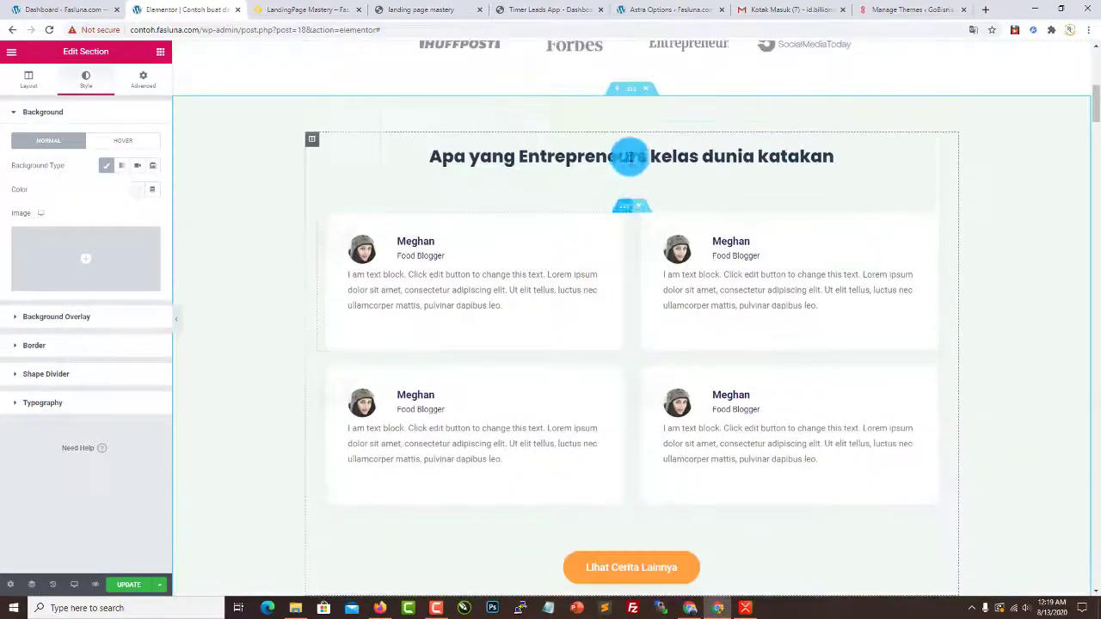
left_click(629, 97)
left_click(136, 188)
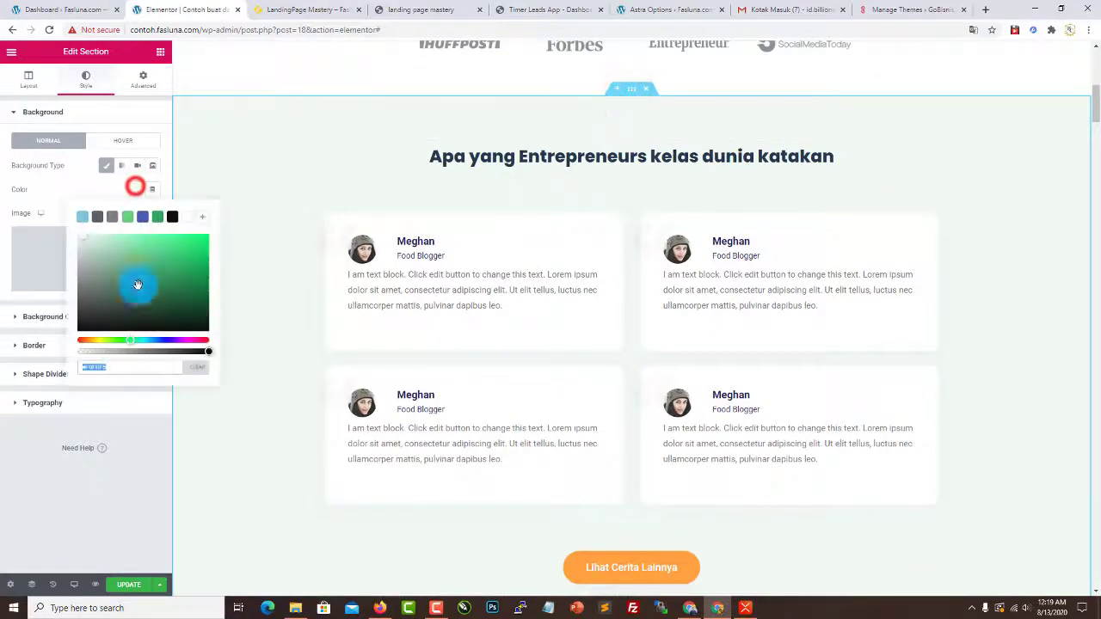
left_click_drag(84, 353, 173, 321)
left_click(287, 175)
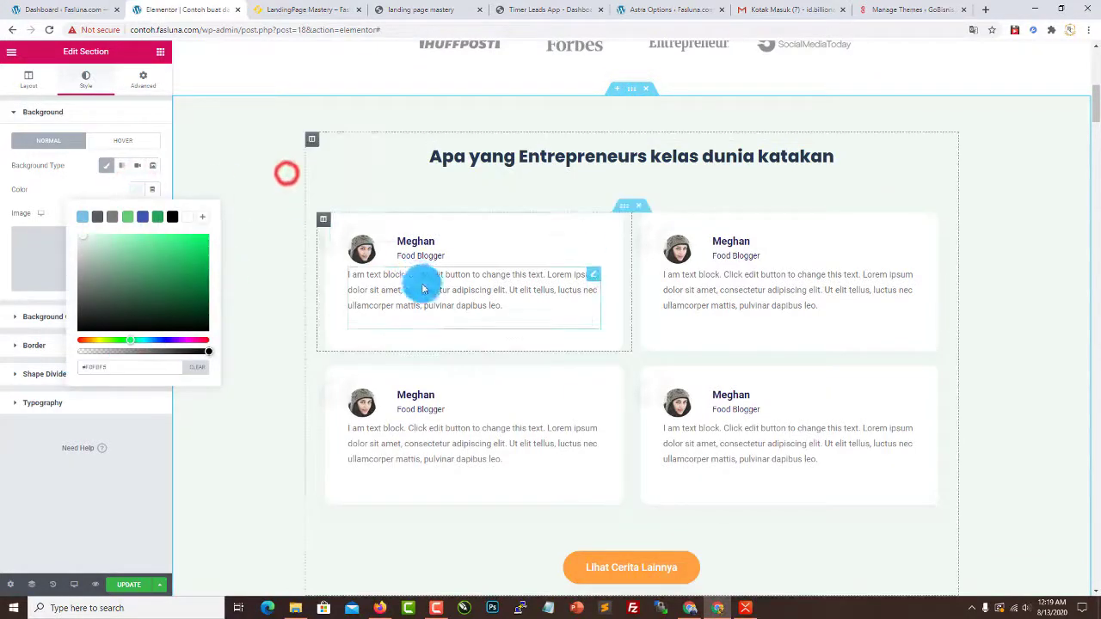
Step: Change the background of the first "Fakta tentang produk" section to a pale green by shifting its hue
scroll(560, 272, "down", 7)
scroll(606, 379, "down", 2)
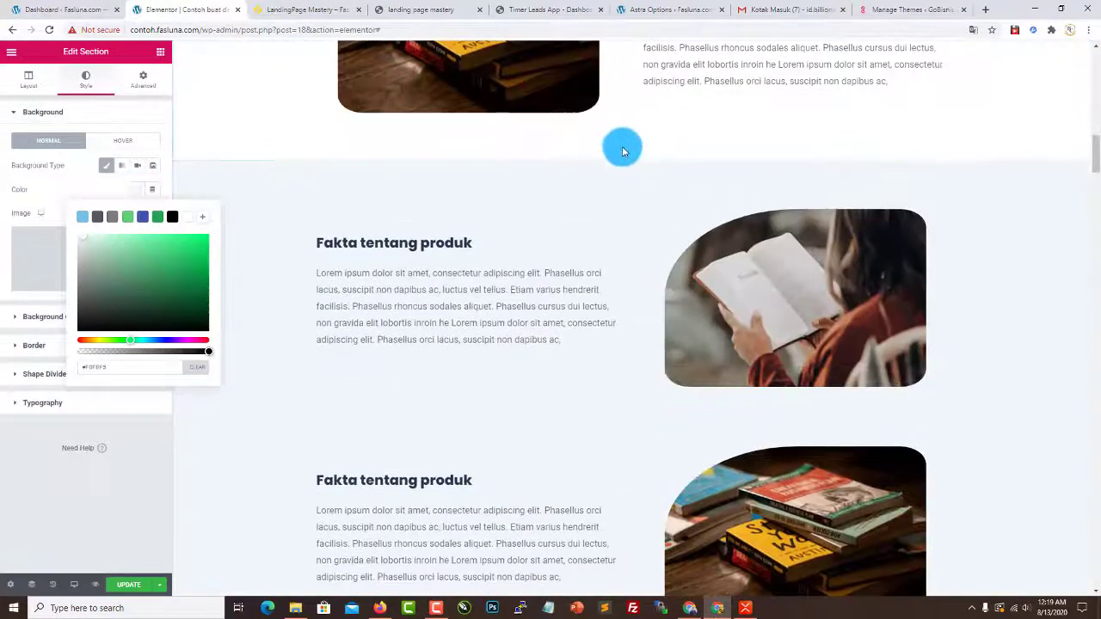
left_click(627, 162)
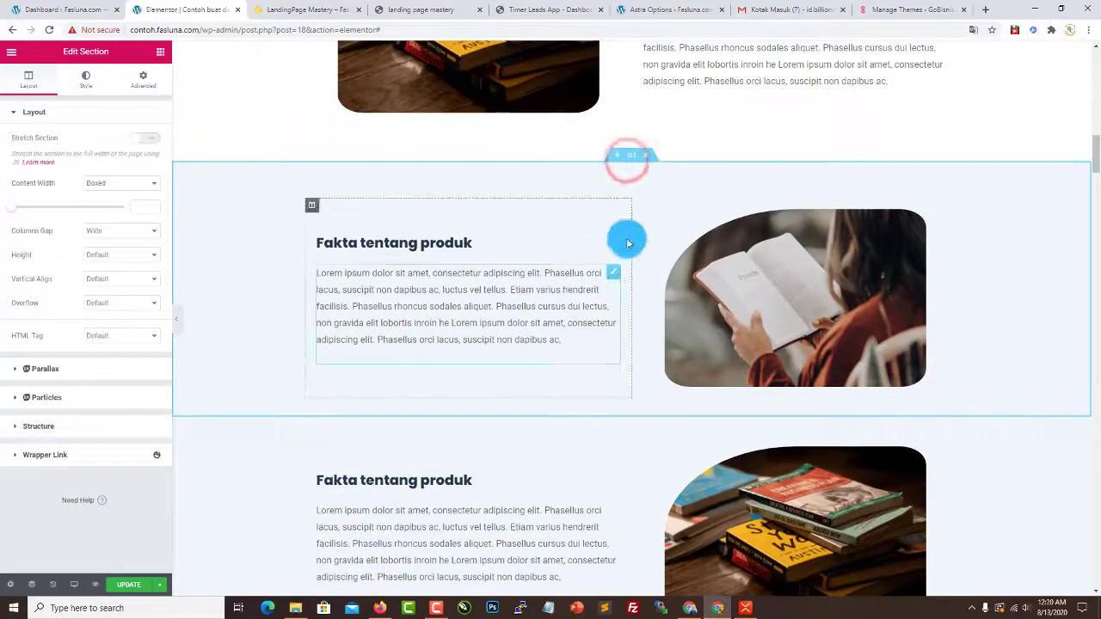
left_click(80, 82)
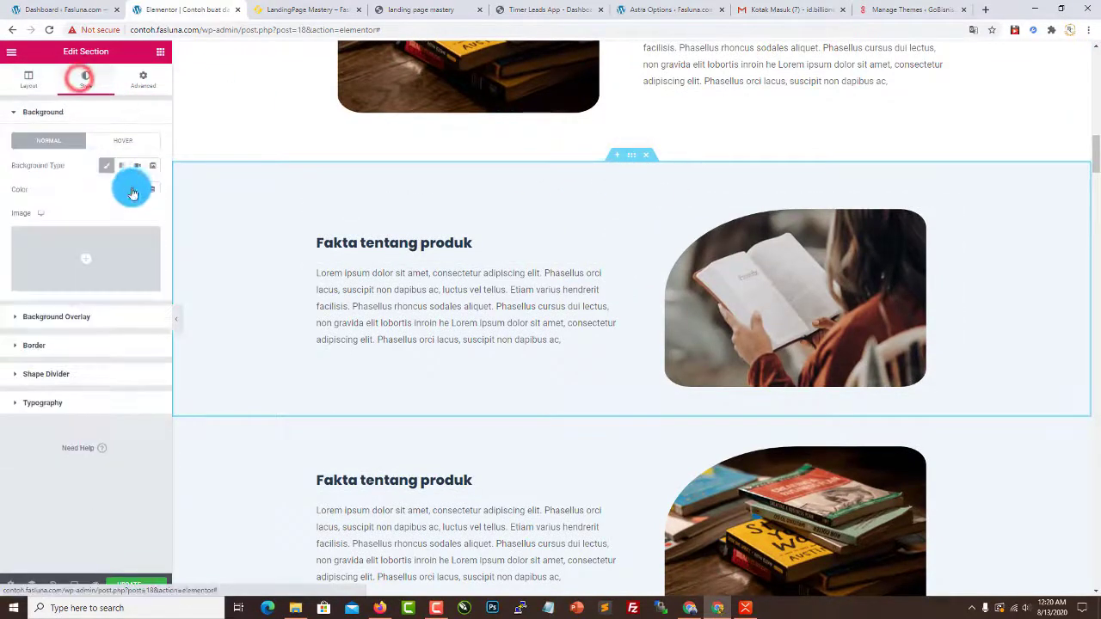
left_click(135, 189)
double_click(118, 366)
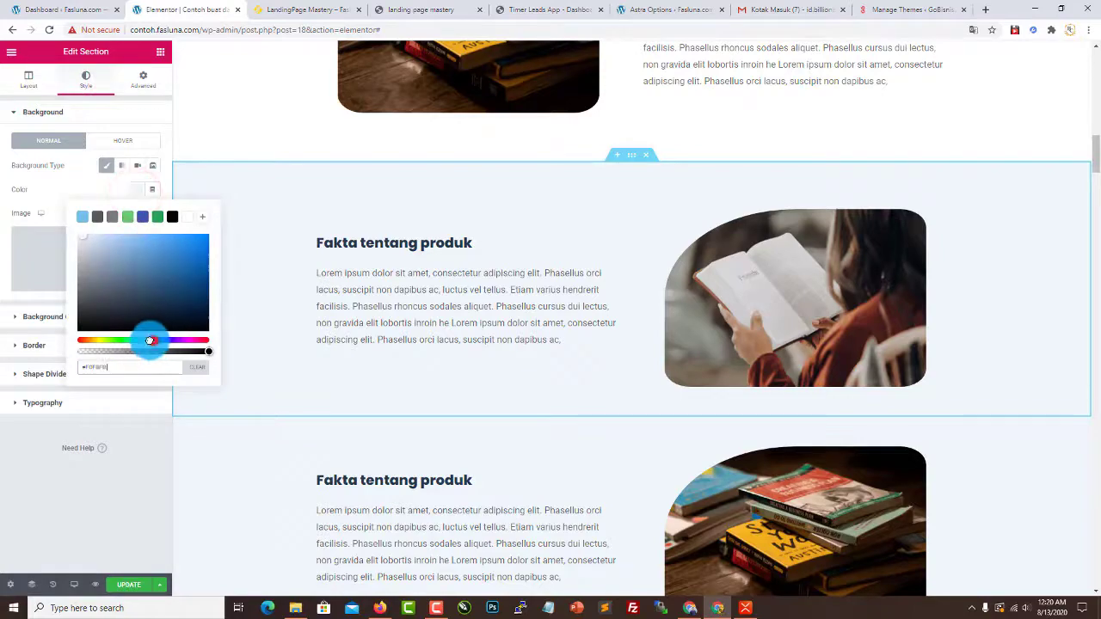
left_click_drag(150, 340, 126, 339)
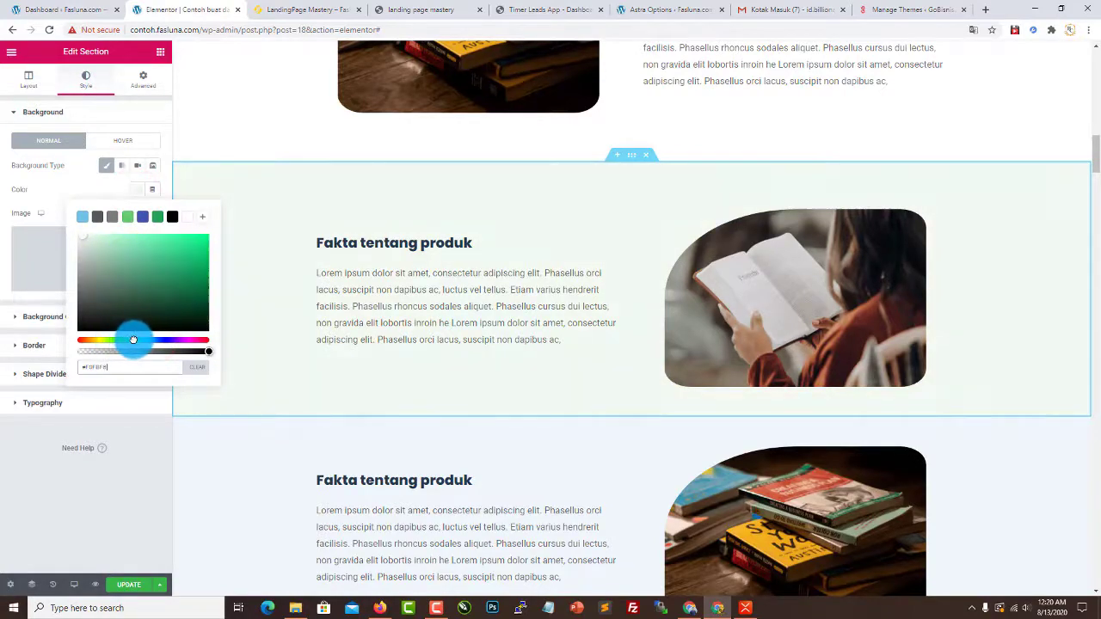
Step: Compare the recolored sections and copy the hex color code of the testimonials section's background
scroll(568, 404, "up", 8)
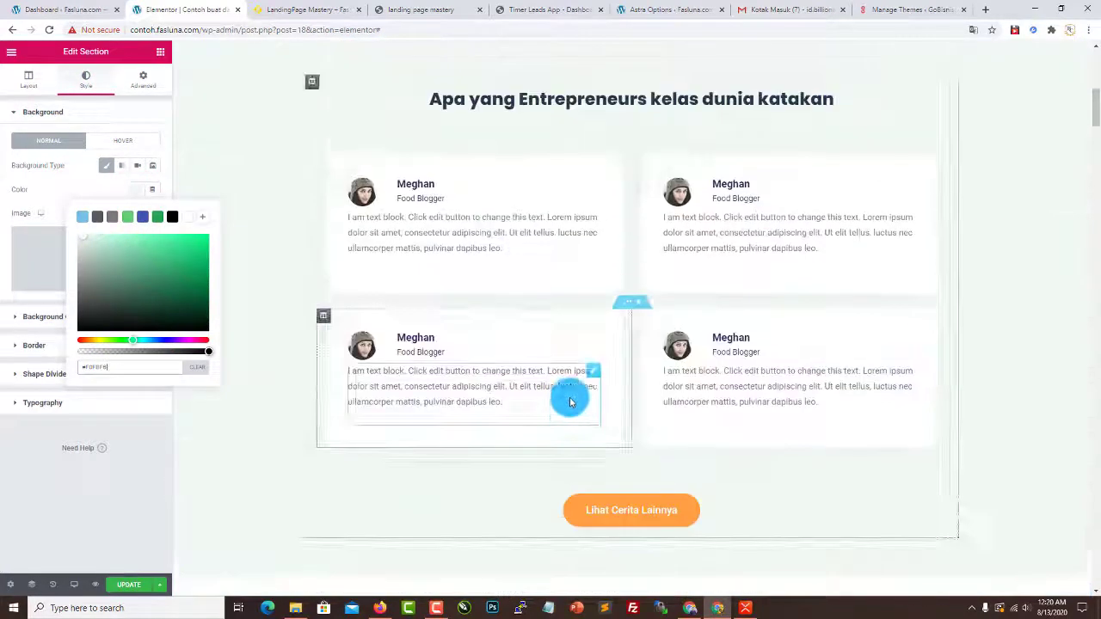
scroll(572, 430, "down", 5)
scroll(565, 456, "up", 10)
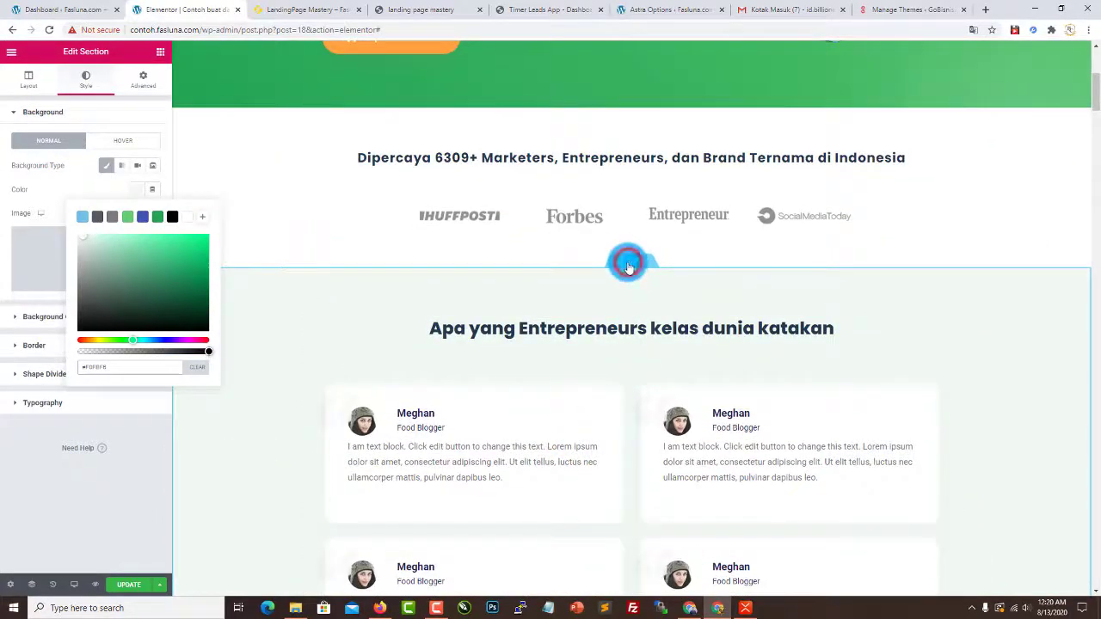
left_click(628, 265)
left_click(136, 190)
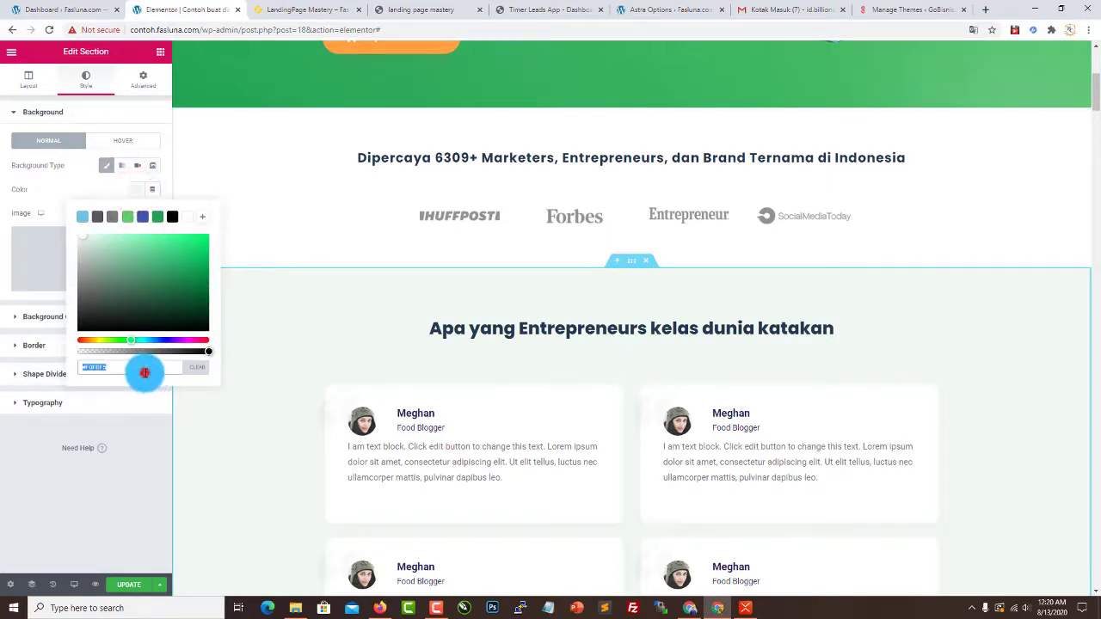
left_click_drag(142, 366, 83, 361)
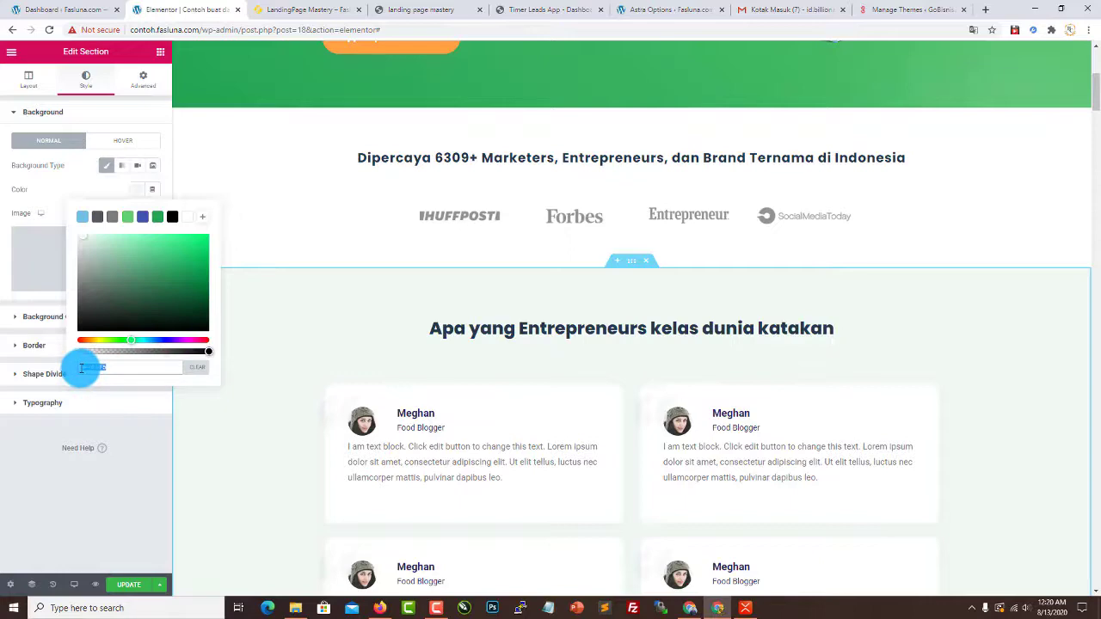
Step: Apply the copied pale green color code to the background of the first "Fakta tentang produk" section
scroll(533, 379, "down", 10)
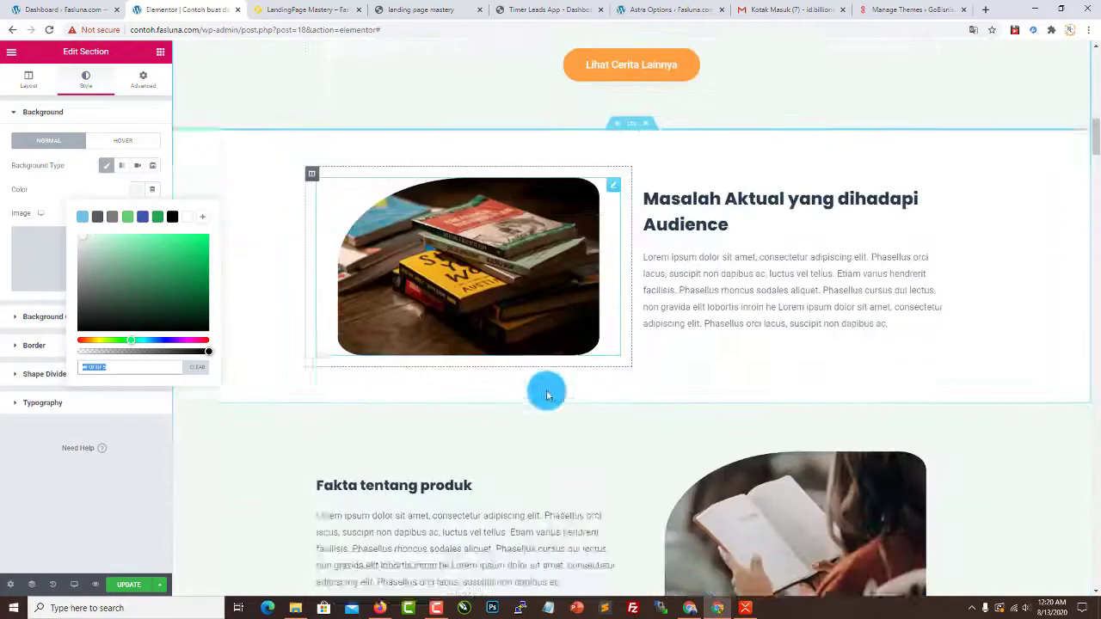
scroll(638, 224, "up", 2)
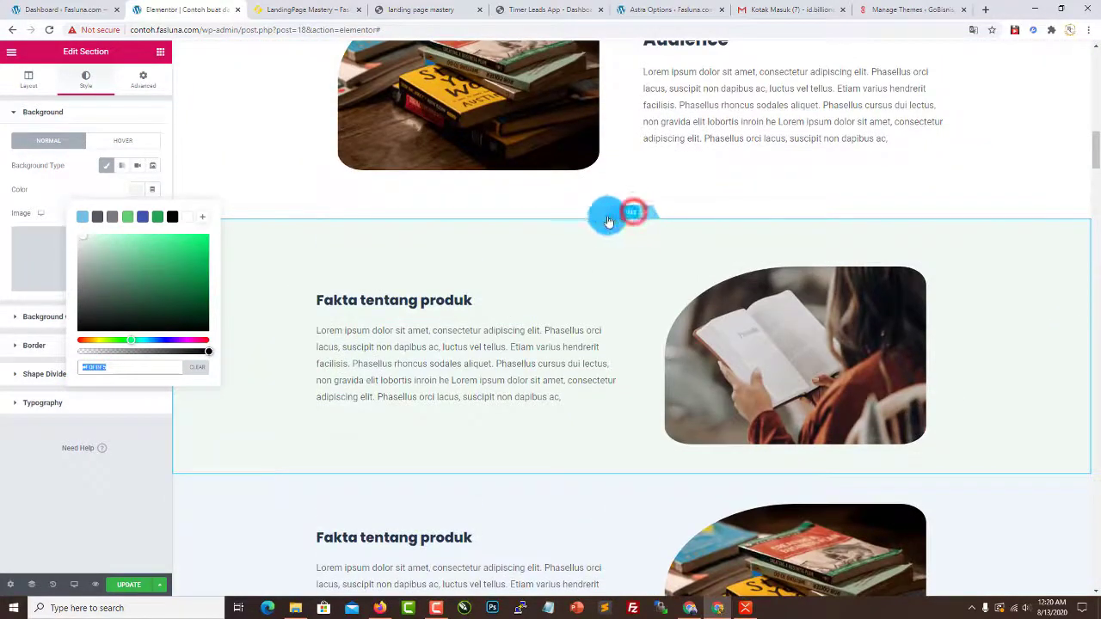
left_click(608, 222)
left_click(138, 188)
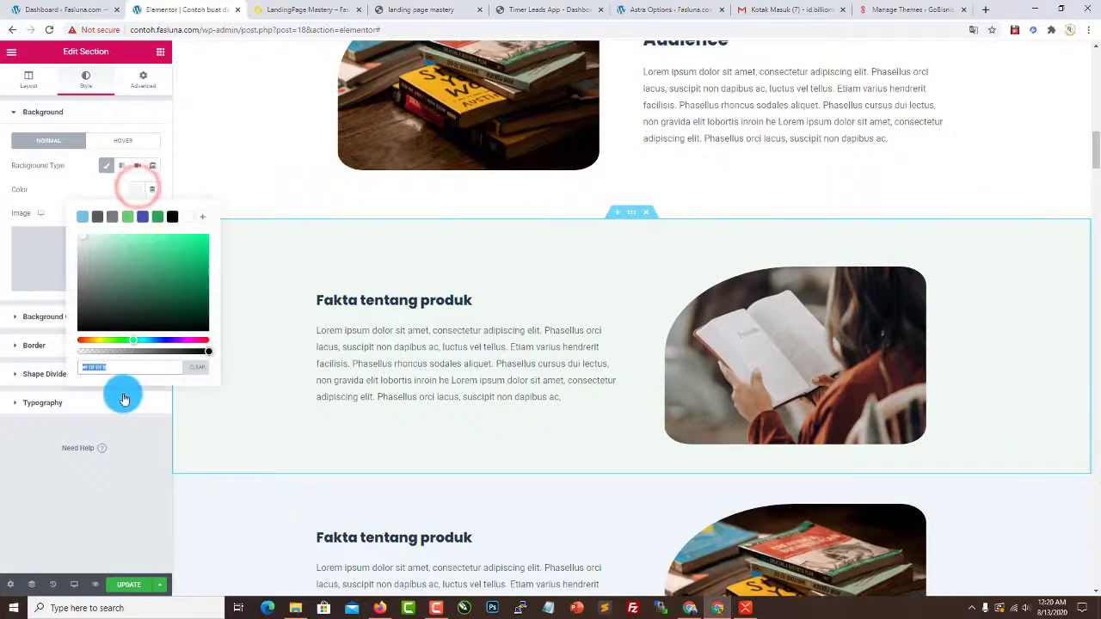
scroll(590, 327, "up", 5)
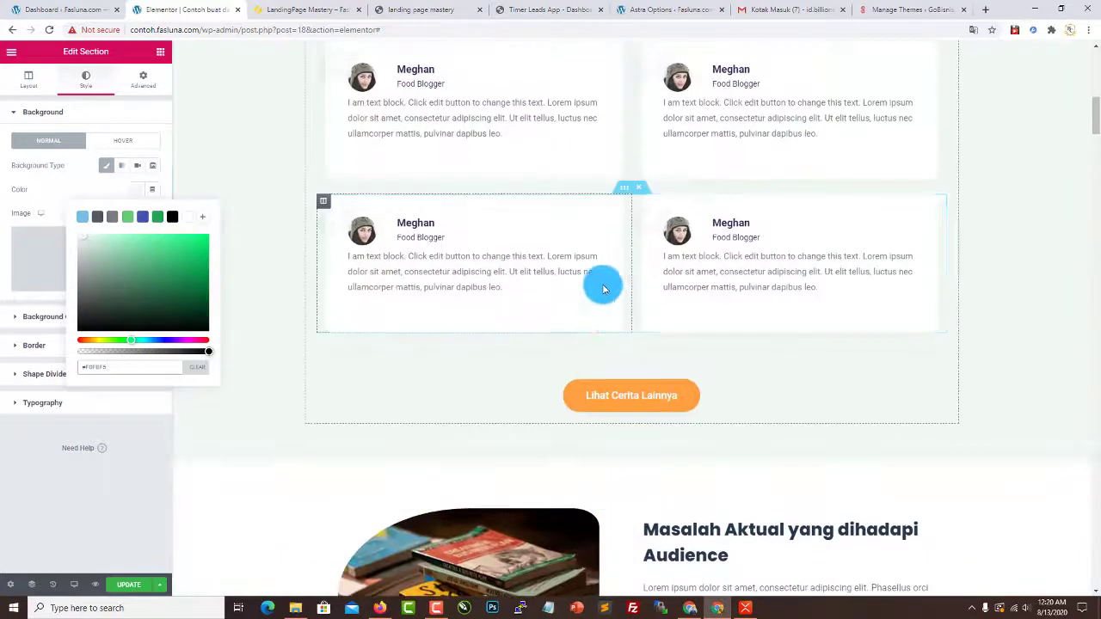
Step: Set the background color of the second "Fakta tentang produk" section, with the stacked books photo, to the copied pale green code
scroll(599, 285, "down", 1)
scroll(585, 327, "down", 8)
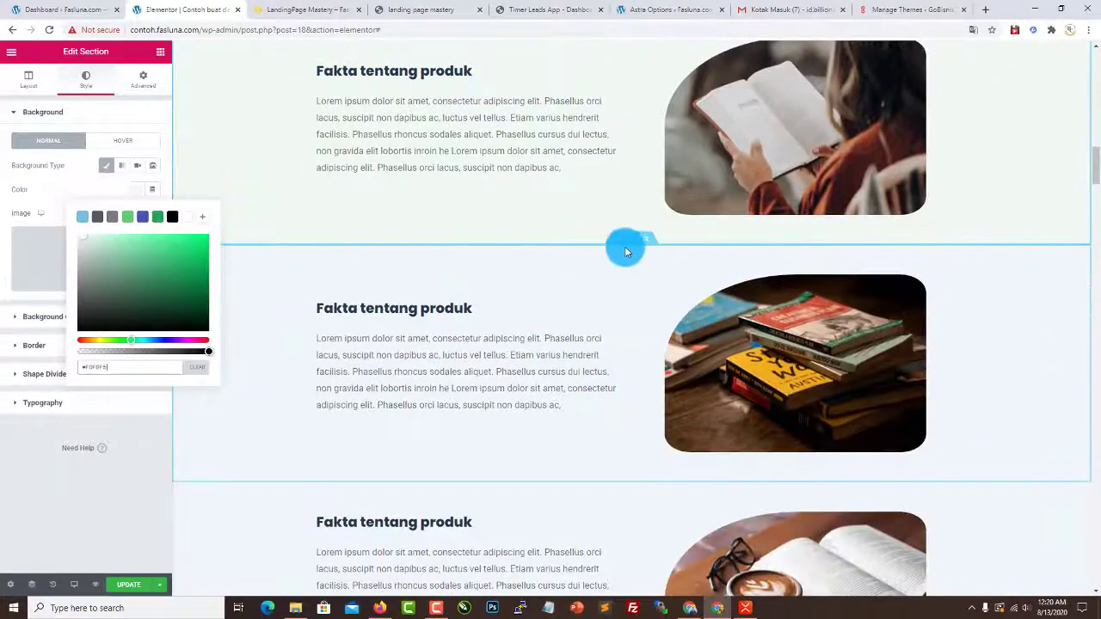
left_click(628, 246)
left_click(86, 75)
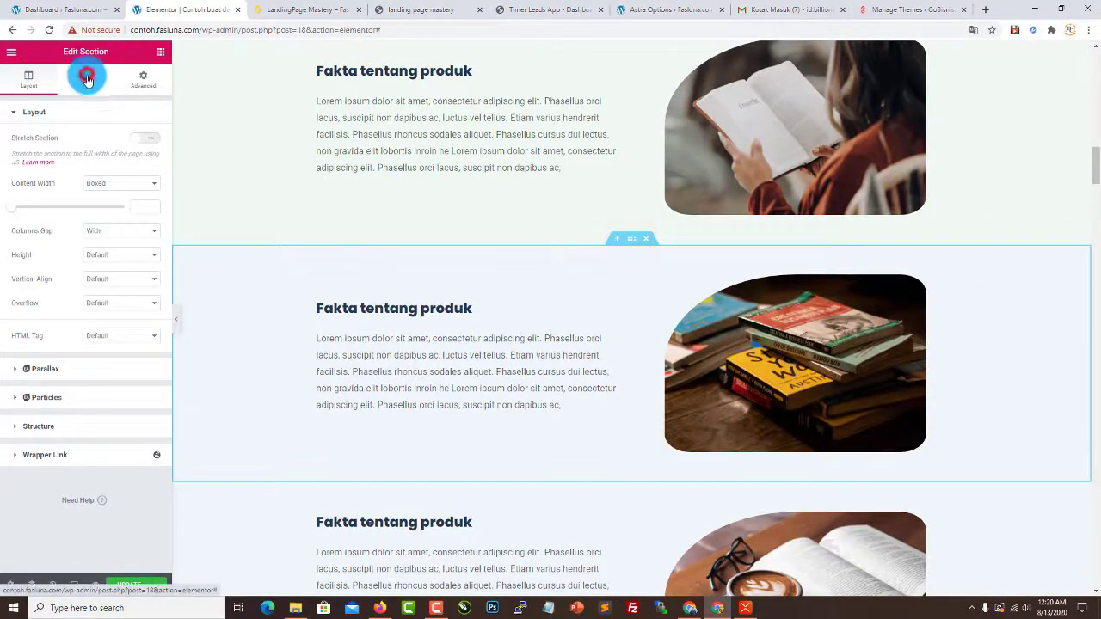
left_click(142, 190)
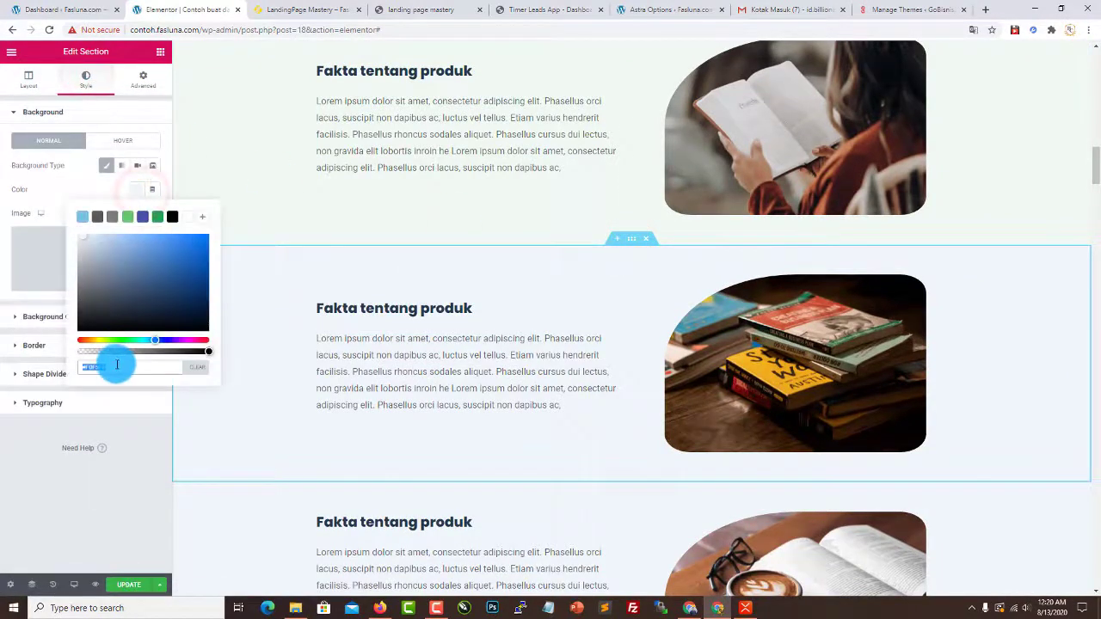
type("#F0F6F5")
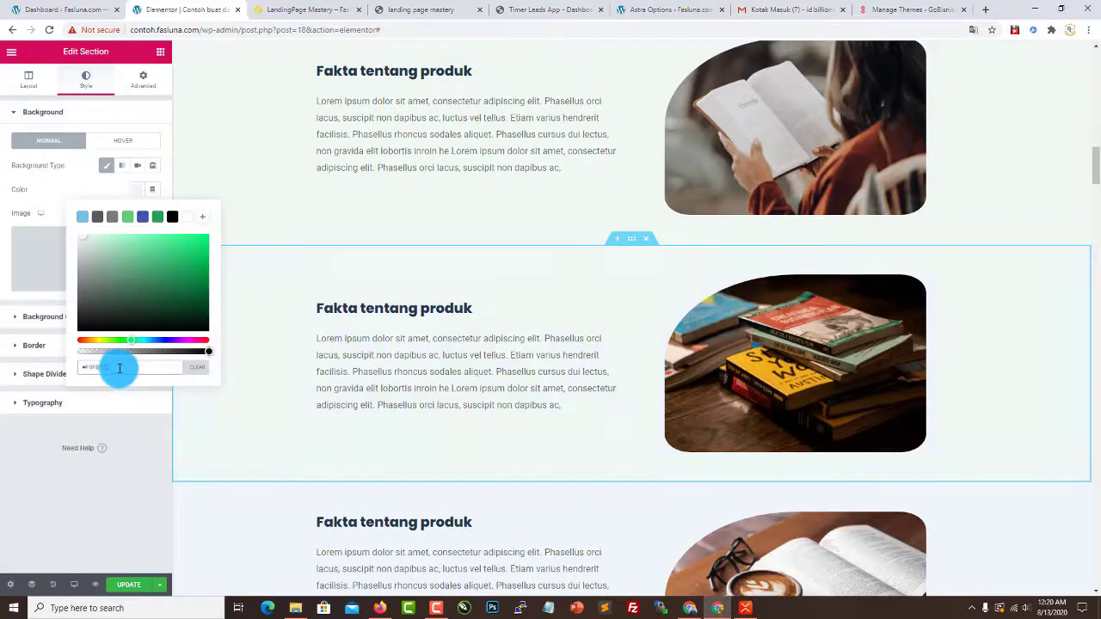
Step: Set the background color of the third "Fakta tentang produk" section, with the coffee photo, to the copied pale green code
scroll(602, 361, "down", 2)
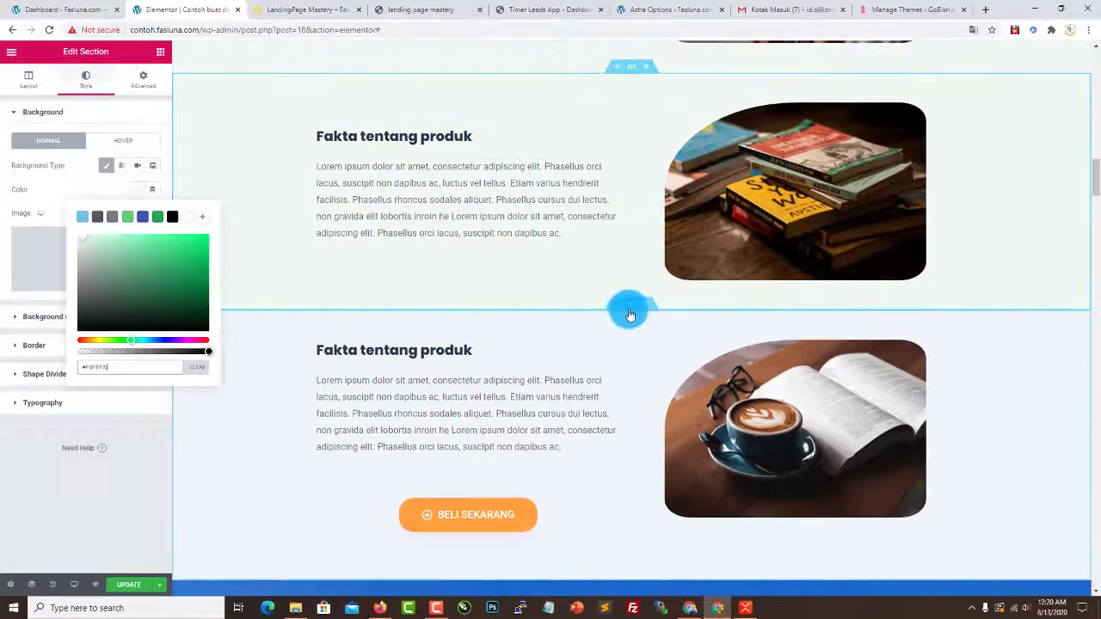
left_click(629, 309)
left_click(82, 81)
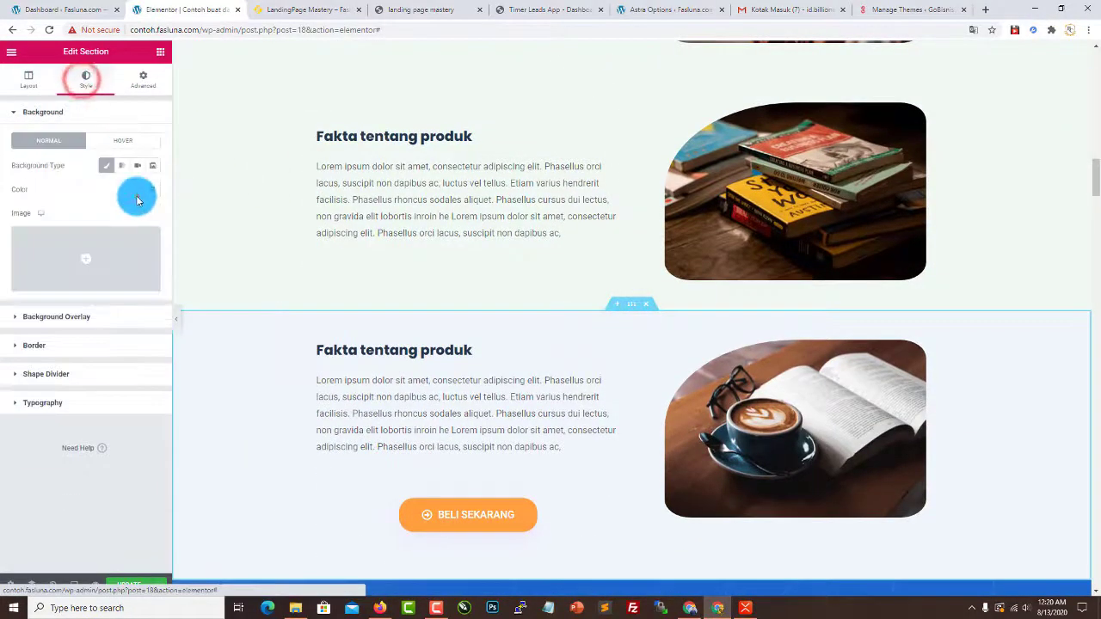
left_click(136, 193)
double_click(126, 368)
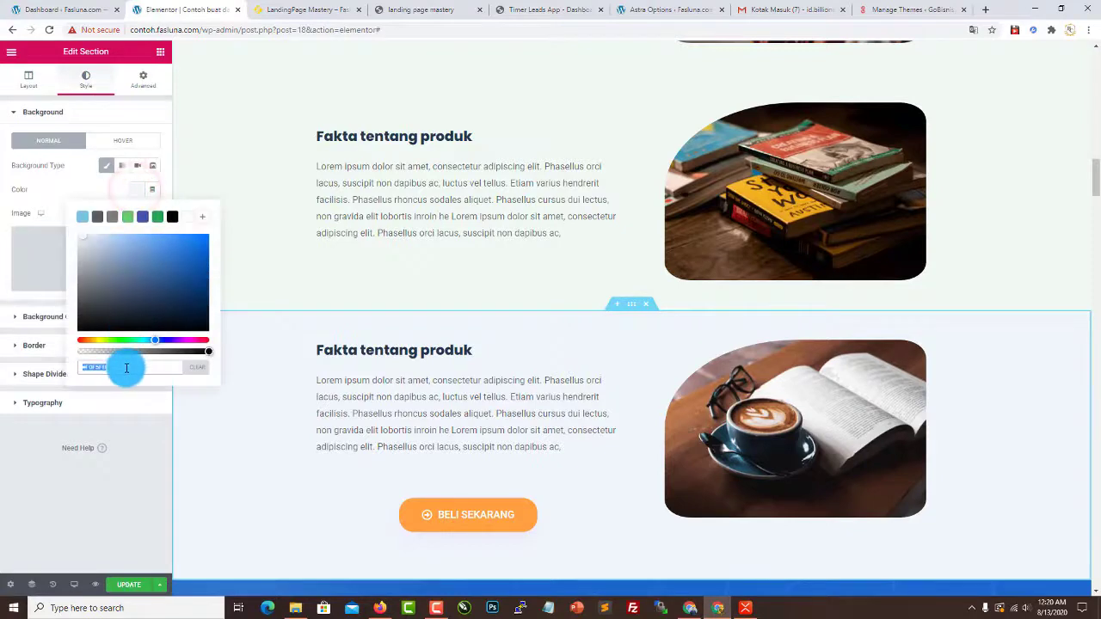
type("#F0FFF4")
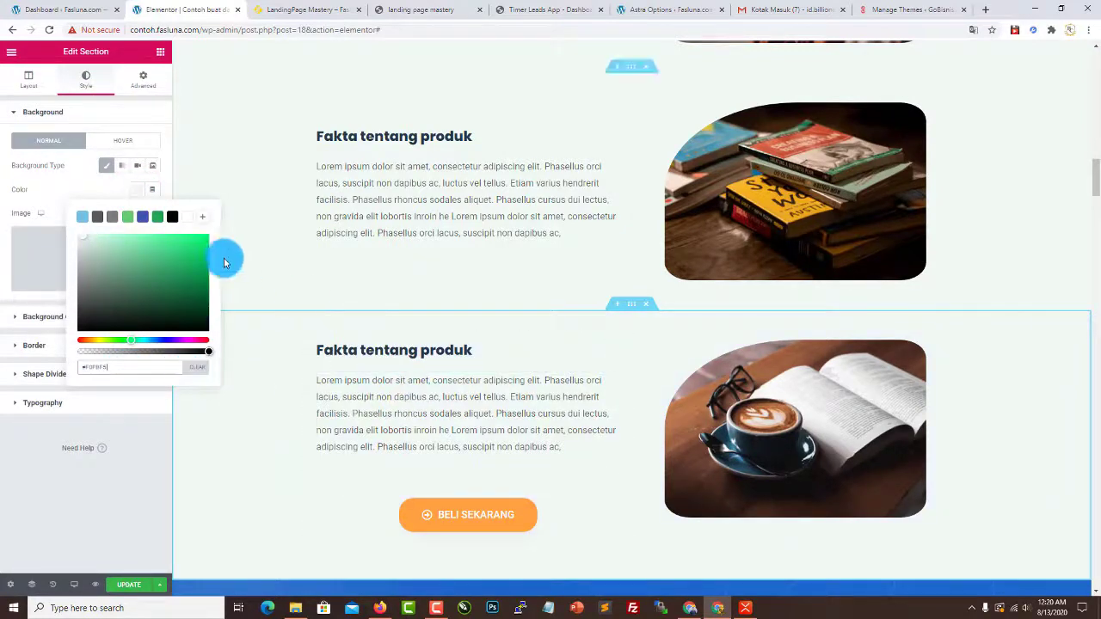
left_click(84, 187)
Step: Check the first gradient color of the hero section's background as a reference for the blue product benefits section
scroll(616, 261, "down", 3)
scroll(609, 260, "down", 3)
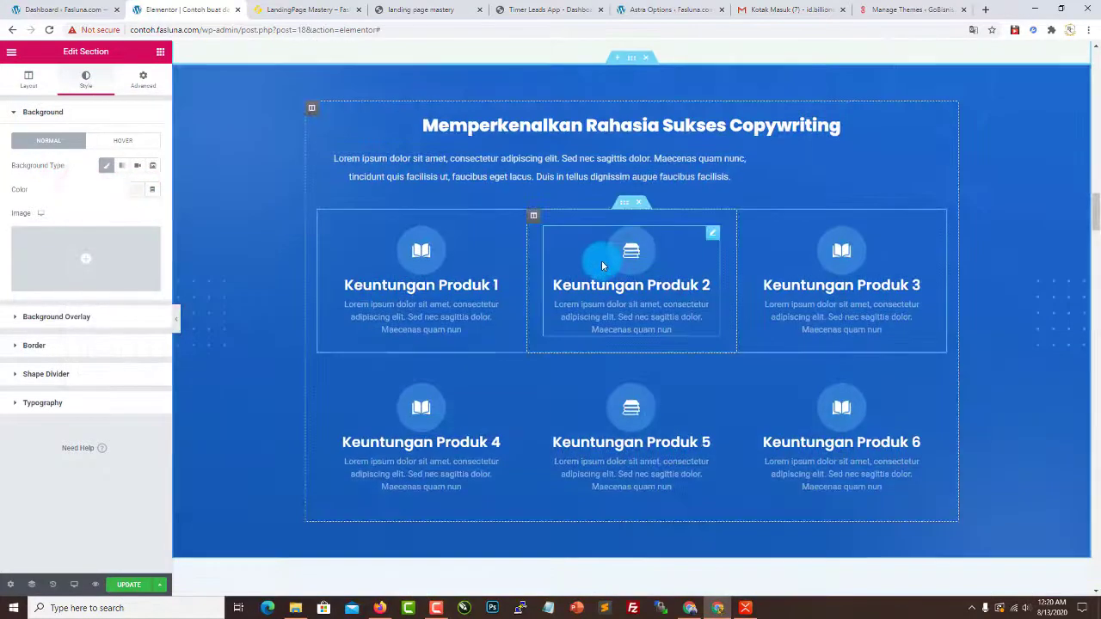
scroll(641, 301, "up", 3)
scroll(640, 370, "down", 4)
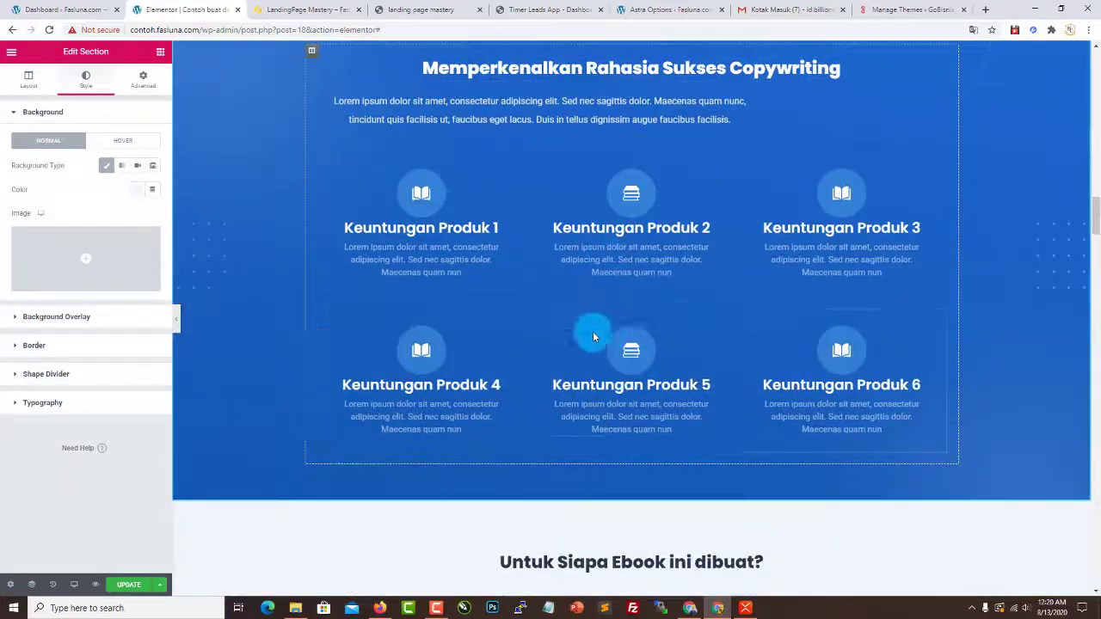
scroll(590, 332, "up", 3)
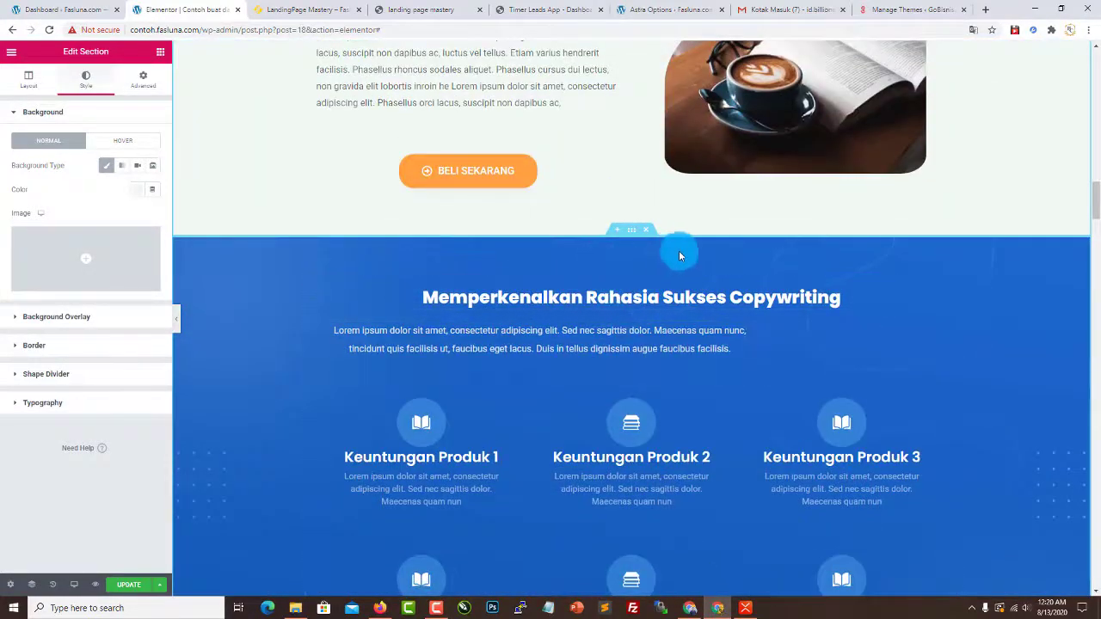
scroll(1093, 163, "up", 20)
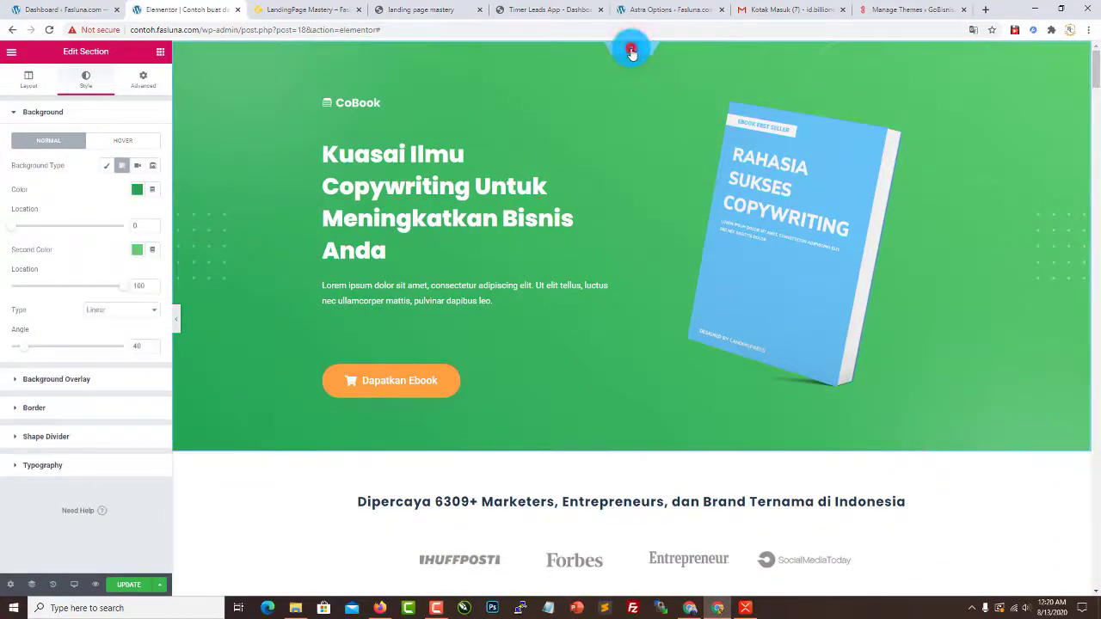
left_click(137, 189)
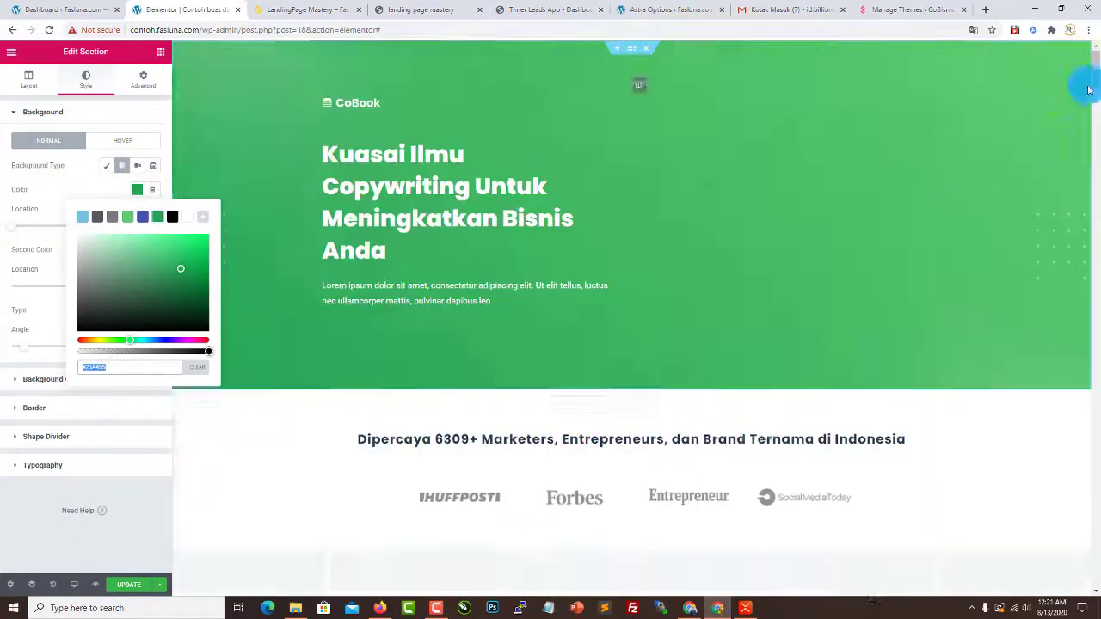
Step: Set the first gradient color of the "Memperkenalkan Rahasia Sukses Copywriting" section's background to the saved dark green swatch
left_click_drag(1090, 84, 1093, 405)
scroll(774, 327, "up", 8)
scroll(761, 335, "up", 15)
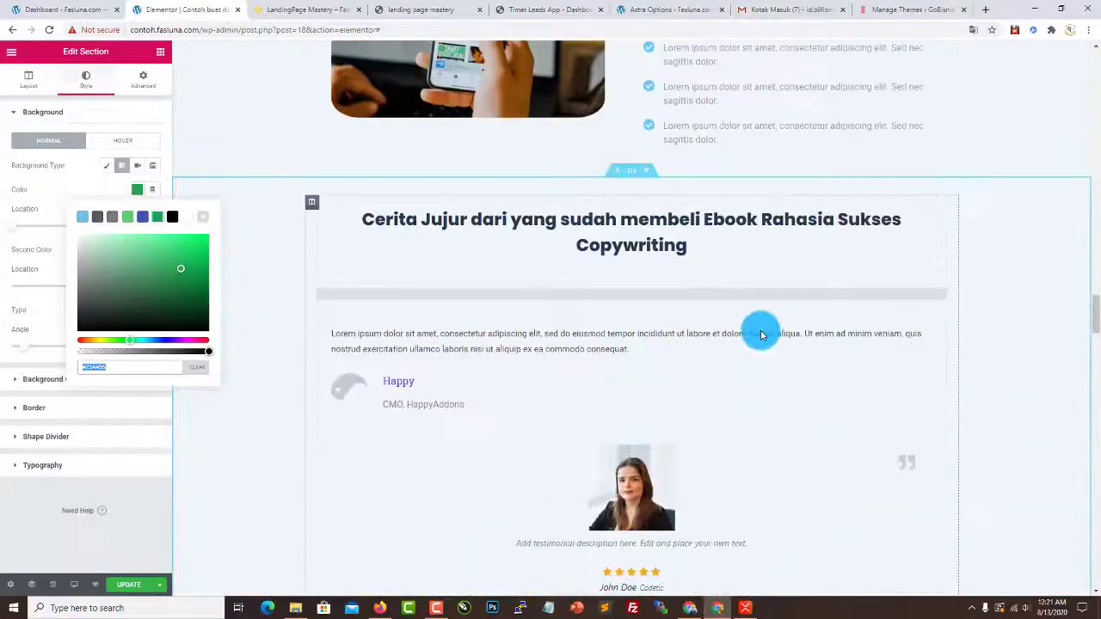
scroll(688, 236, "up", 2)
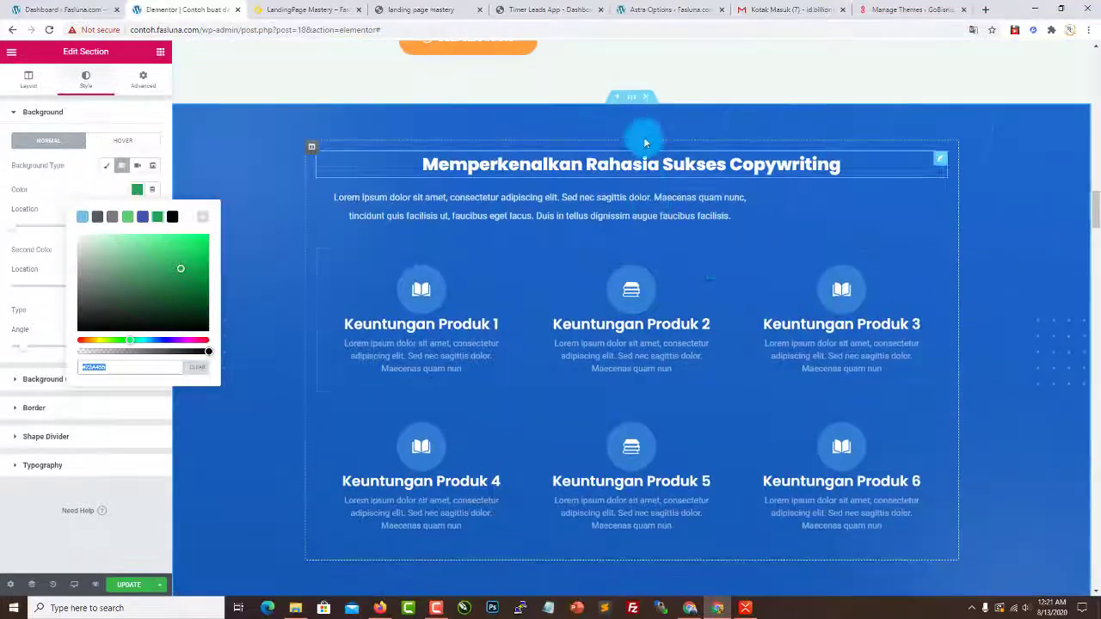
left_click(630, 97)
left_click(83, 85)
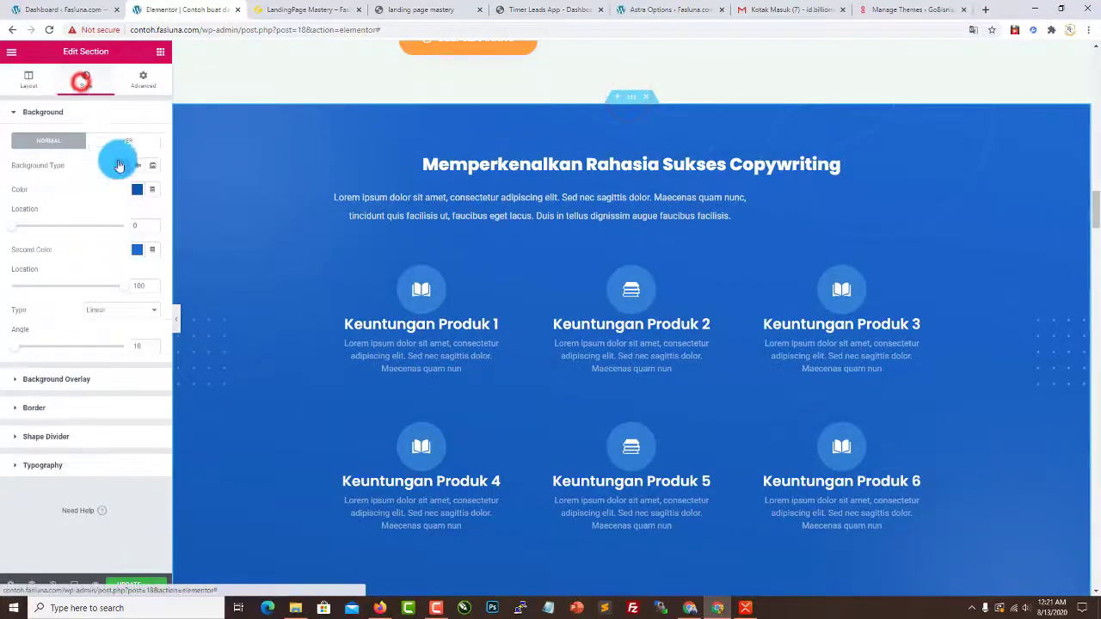
left_click(138, 193)
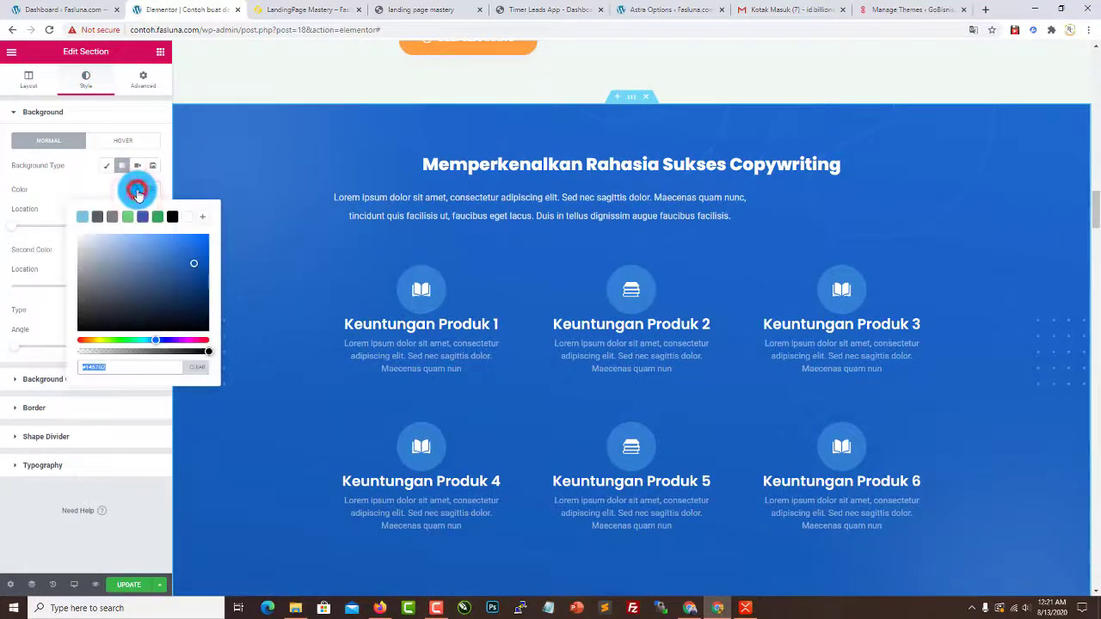
left_click(158, 216)
left_click(74, 185)
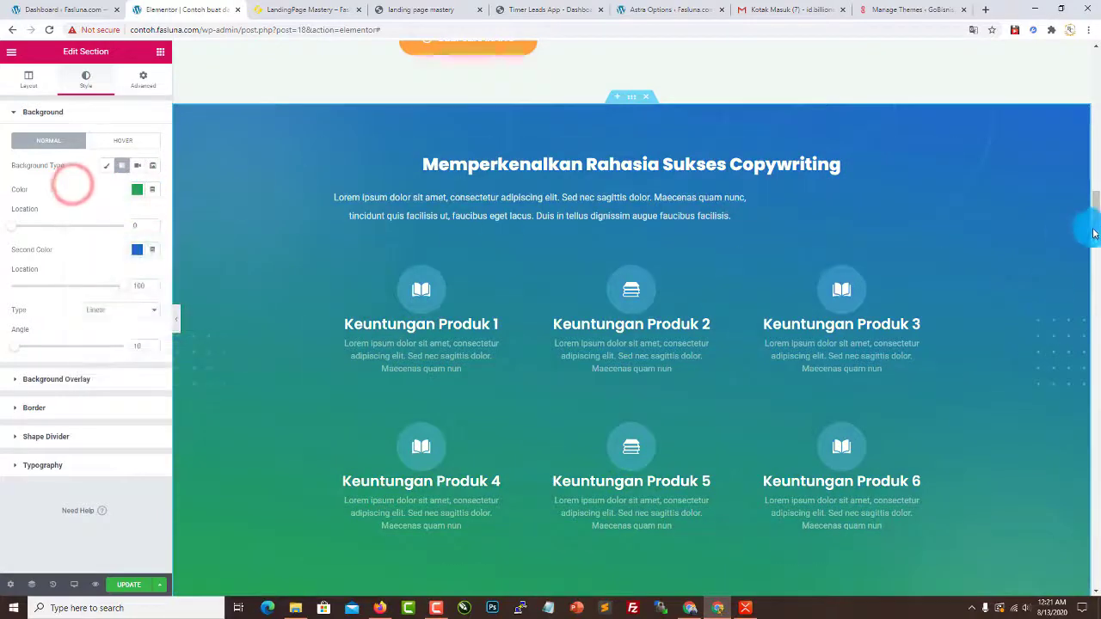
Step: Check the second gradient color of the hero section's background
left_click_drag(1095, 211, 1097, 53)
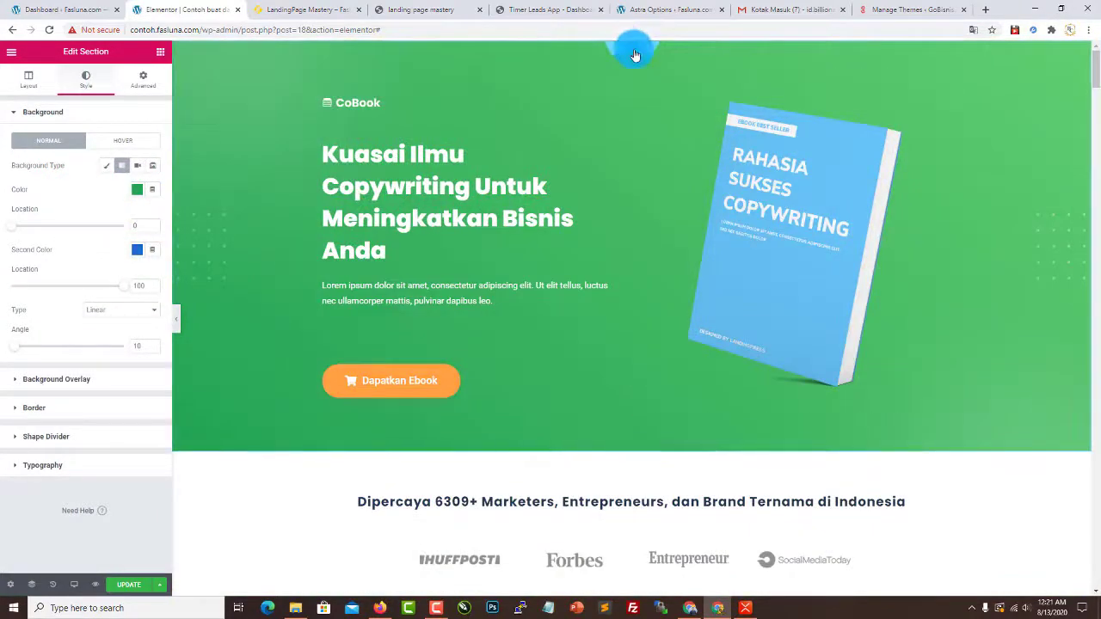
left_click(136, 256)
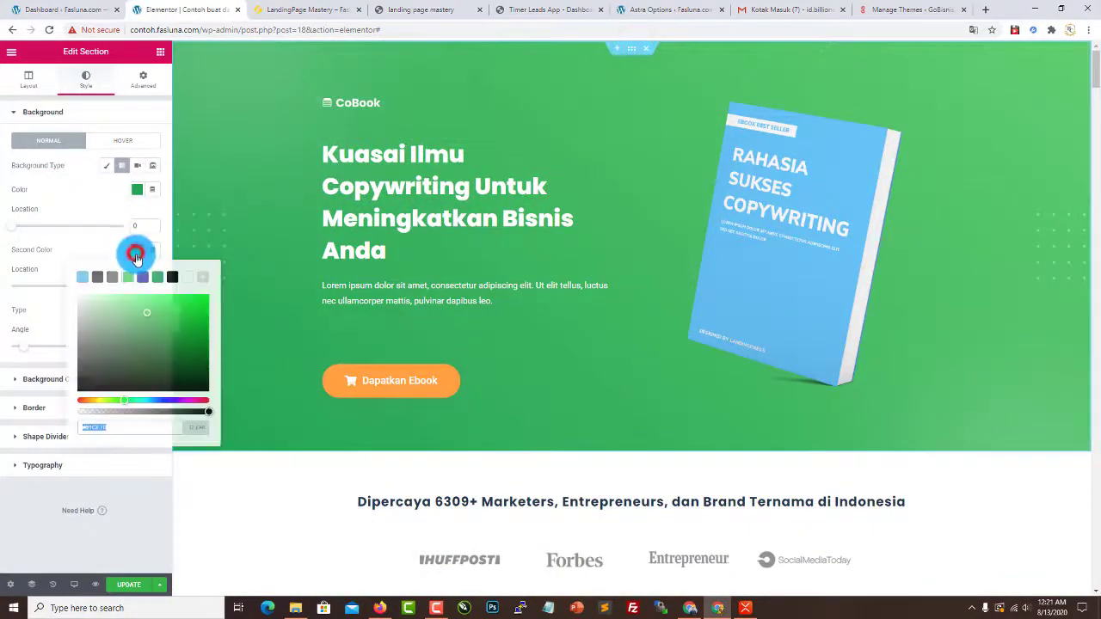
left_click(143, 305)
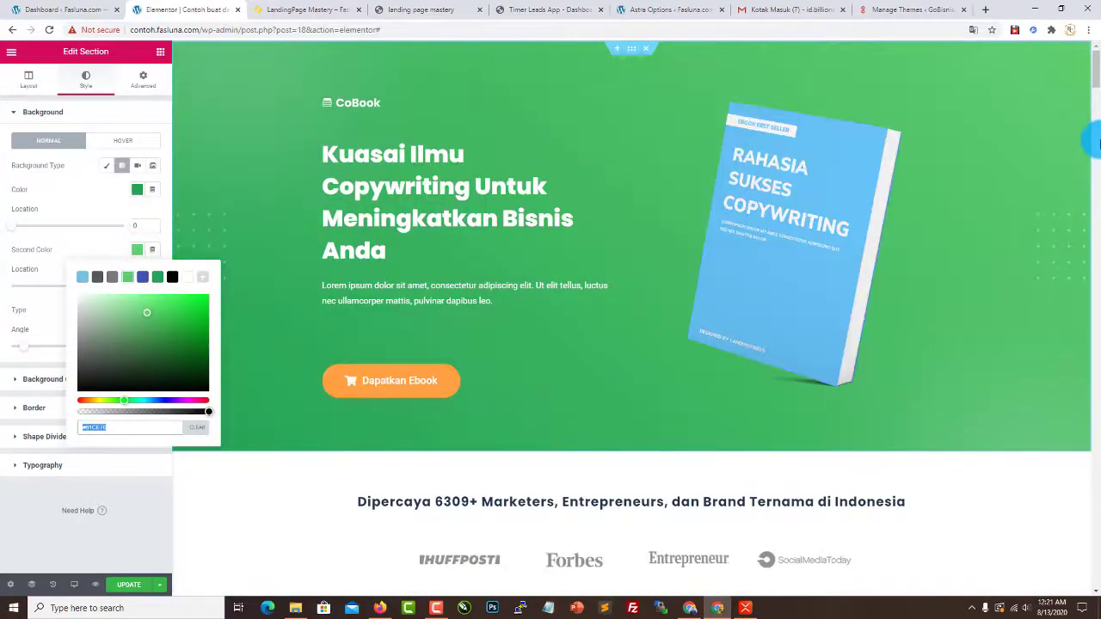
Step: Set the second gradient color of the "Memperkenalkan Rahasia Sukses Copywriting" section's background to the light green swatch
left_click_drag(1094, 73, 1093, 210)
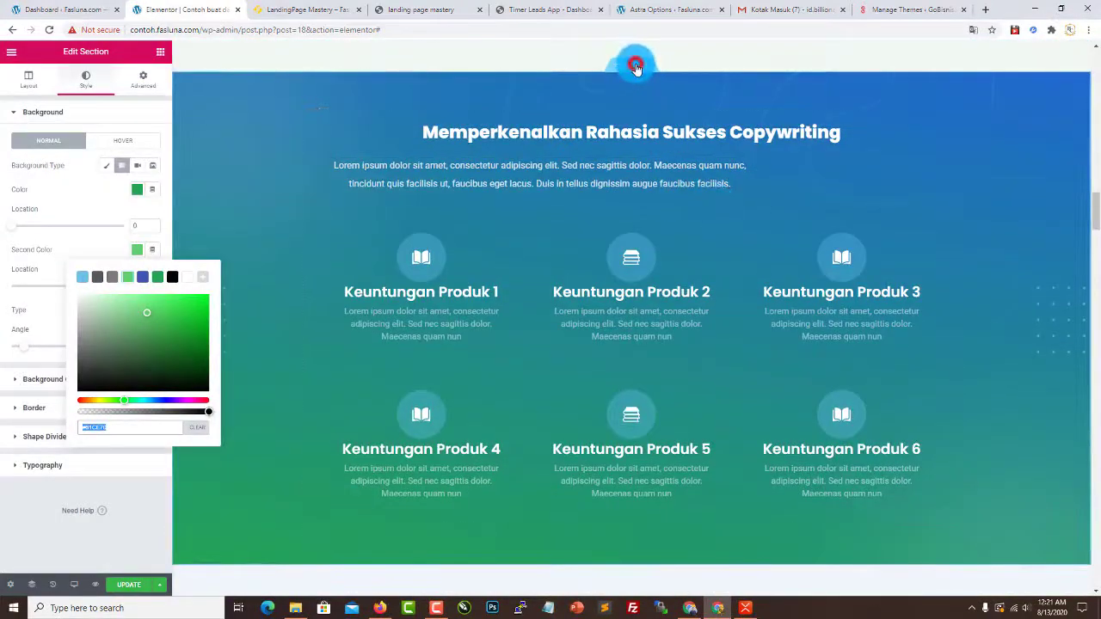
left_click(636, 67)
left_click(135, 248)
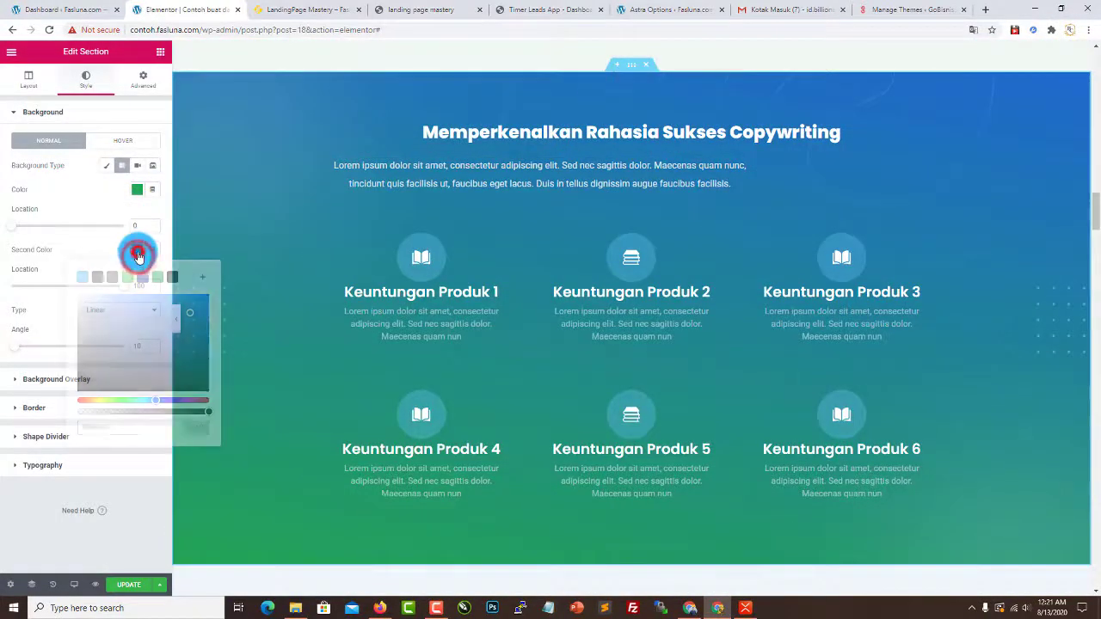
left_click(127, 276)
left_click(89, 212)
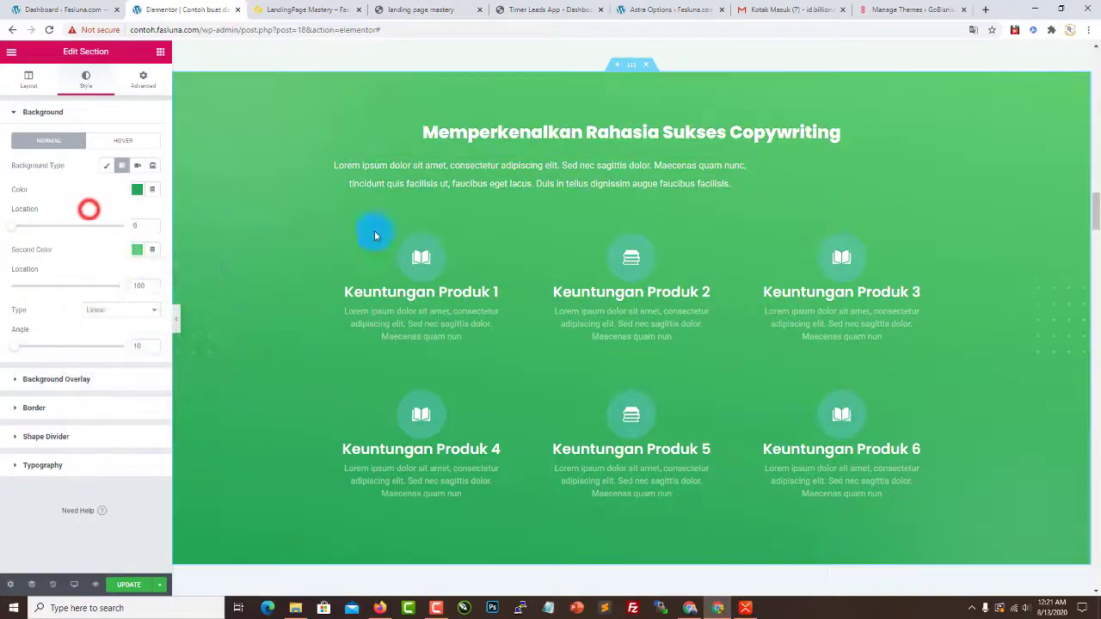
Step: Review the recolored sections from the product benefits up to the hero, and switch to the LandingPage Mastery browser page
scroll(1088, 455, "up", 10)
scroll(1065, 412, "up", 10)
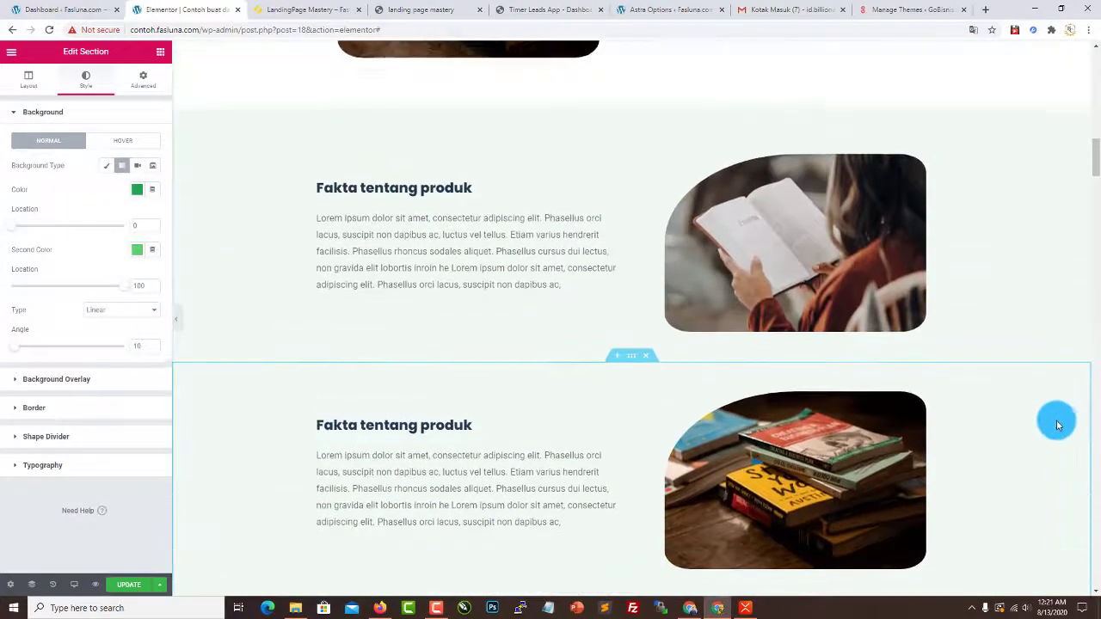
scroll(1062, 376, "up", 4)
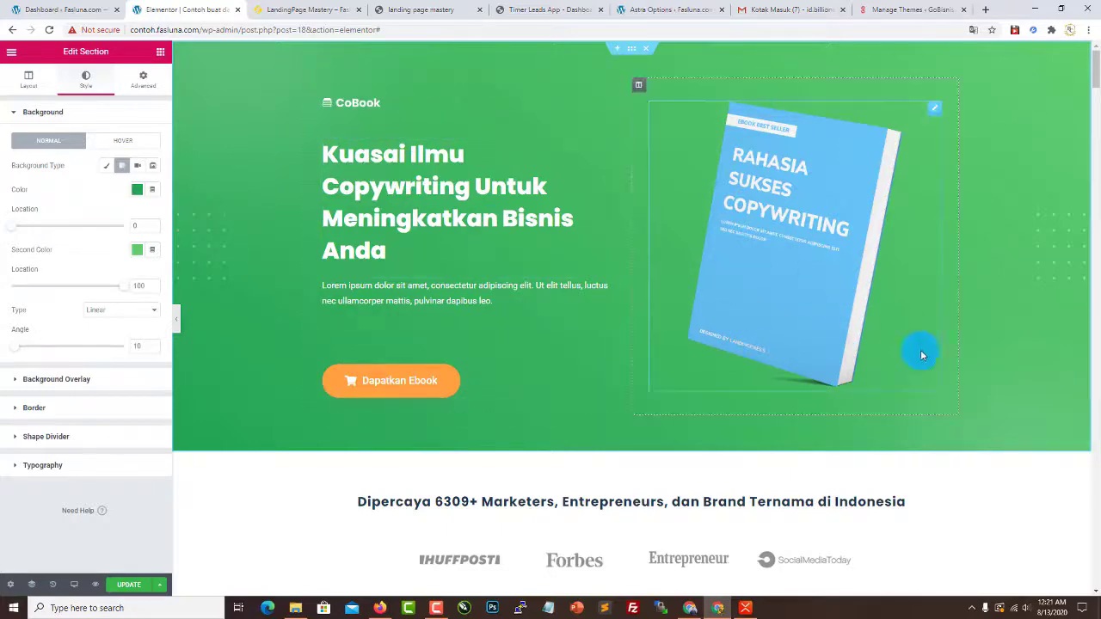
scroll(632, 455, "down", 5)
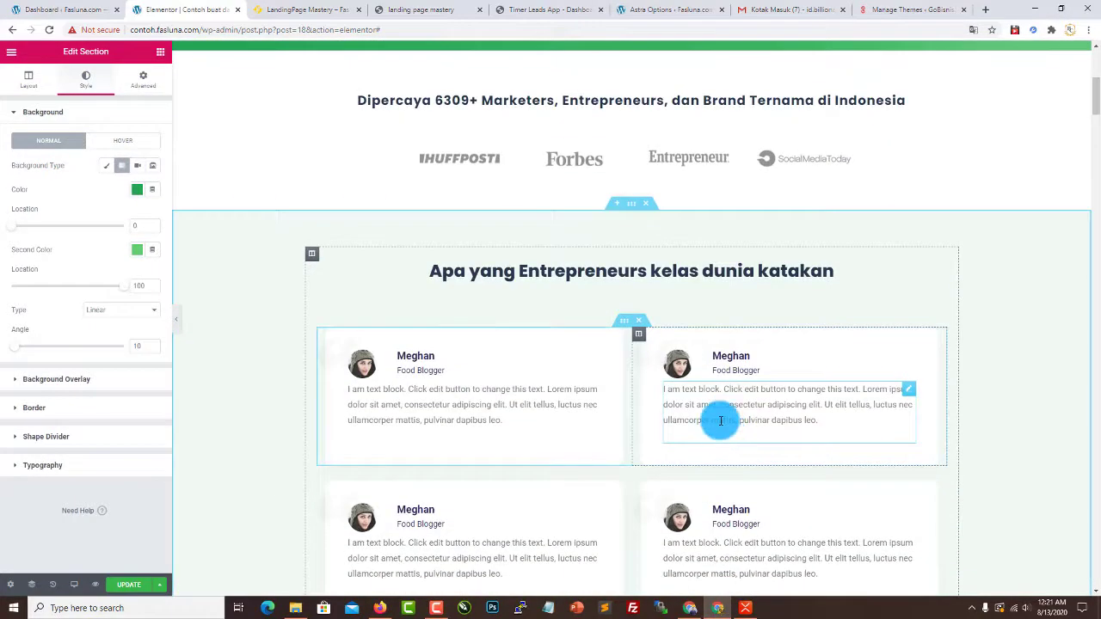
scroll(876, 443, "down", 1)
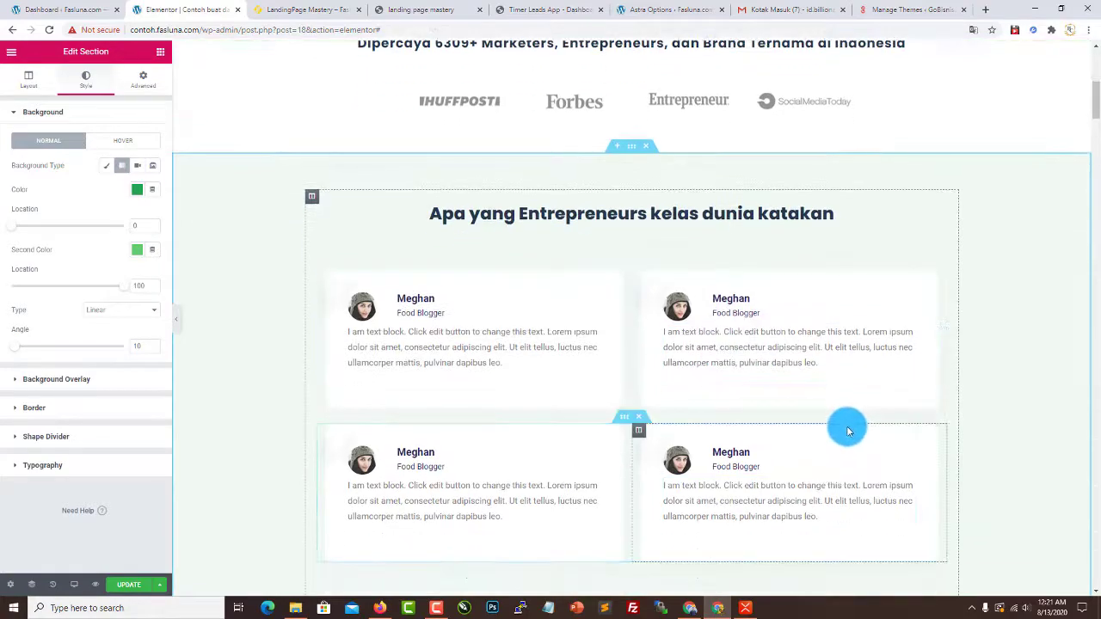
scroll(848, 428, "up", 2)
scroll(852, 460, "down", 3)
scroll(791, 469, "down", 7)
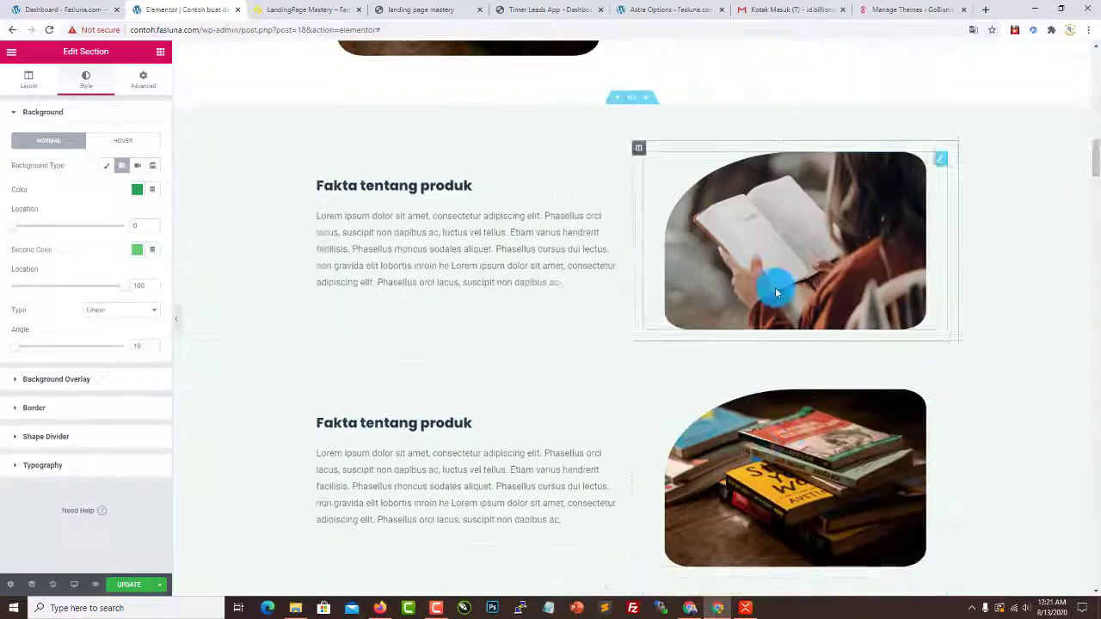
left_click_drag(1096, 178, 1096, 76)
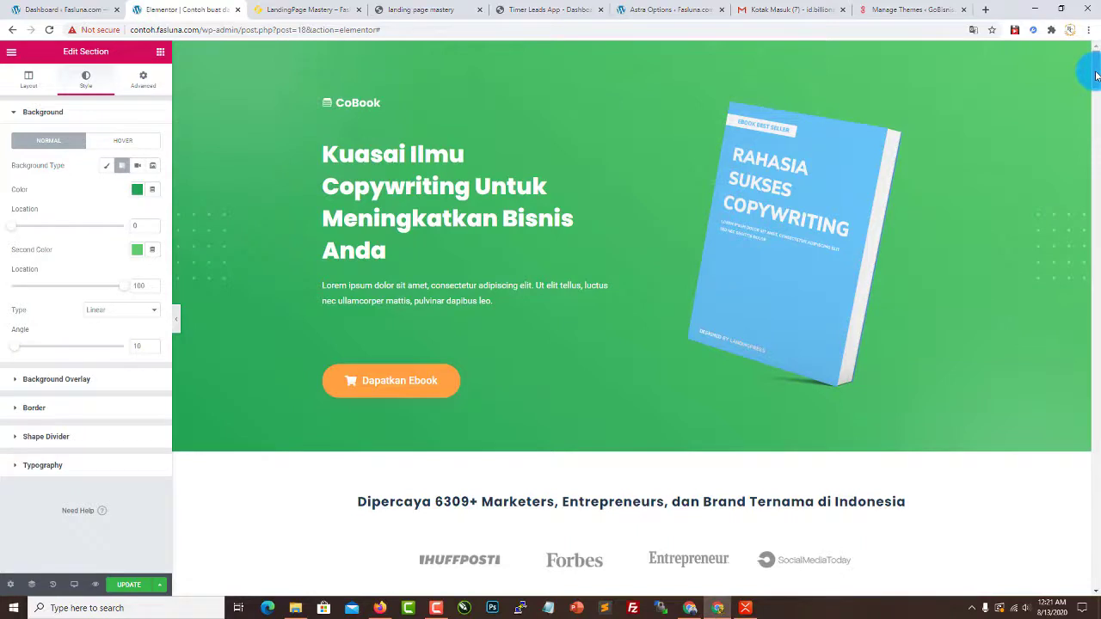
left_click(319, 8)
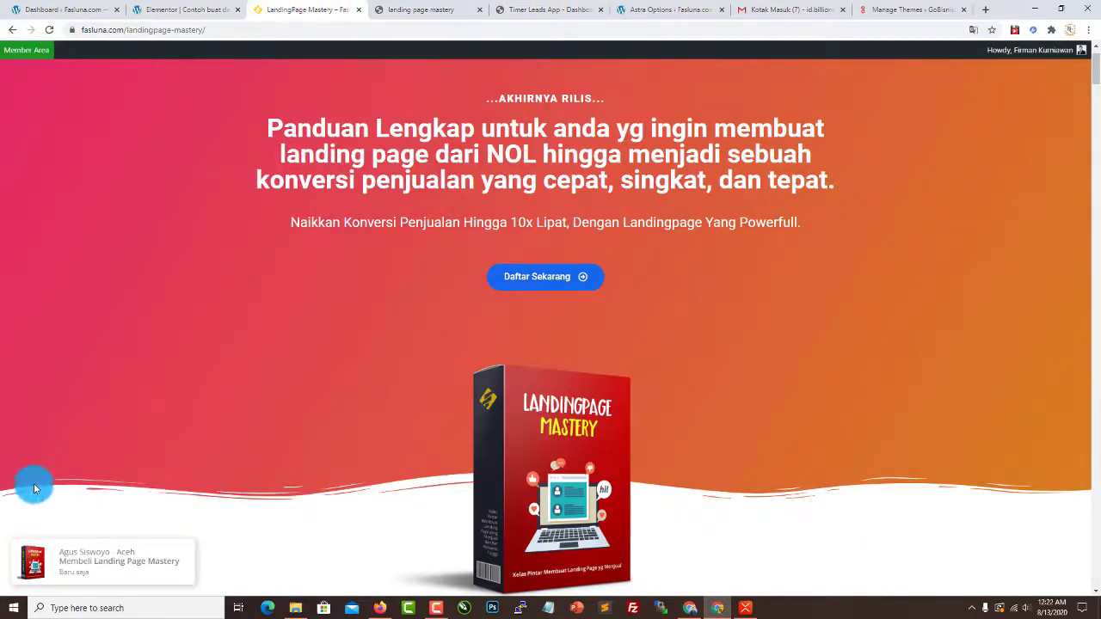
Step: Examine the wavy section edges on the LandingPage Mastery page and return to the Elementor editor
scroll(853, 491, "down", 10)
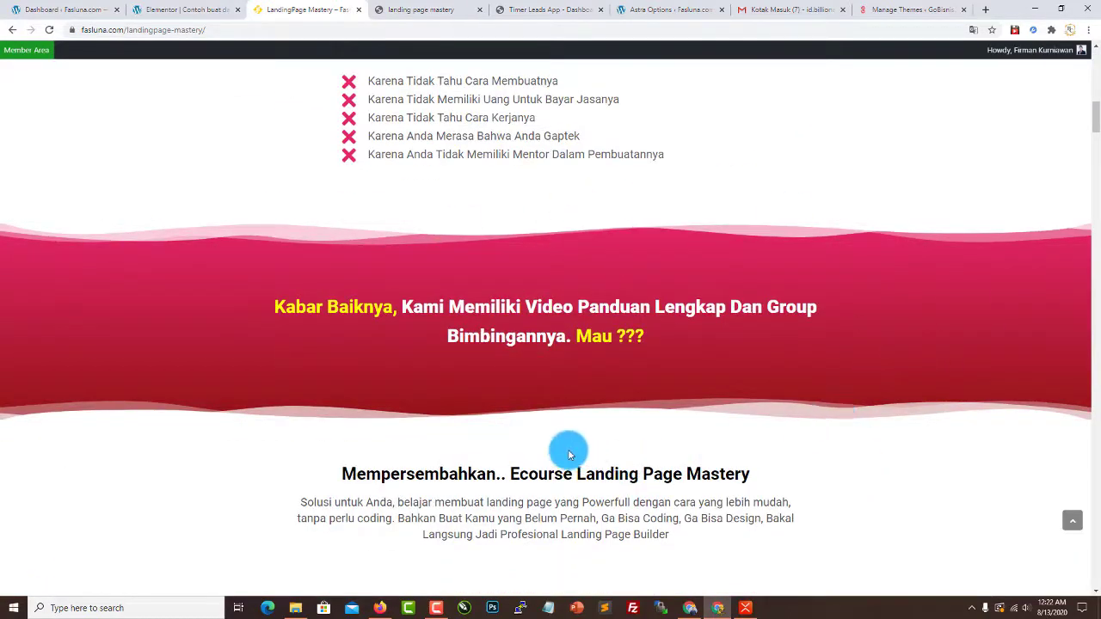
scroll(568, 455, "up", 3)
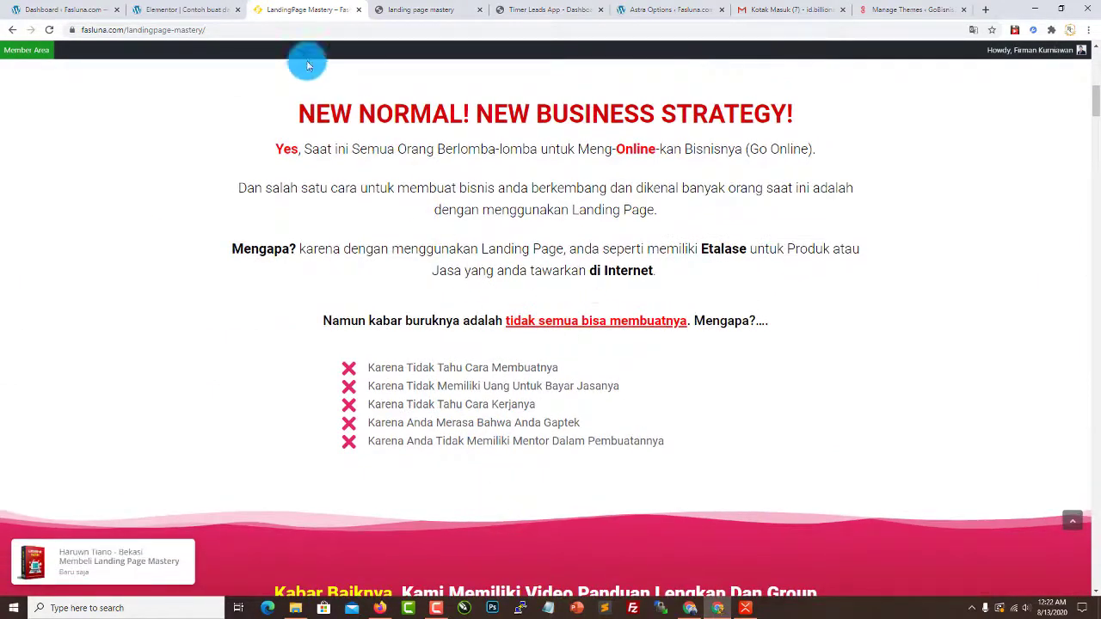
left_click(206, 10)
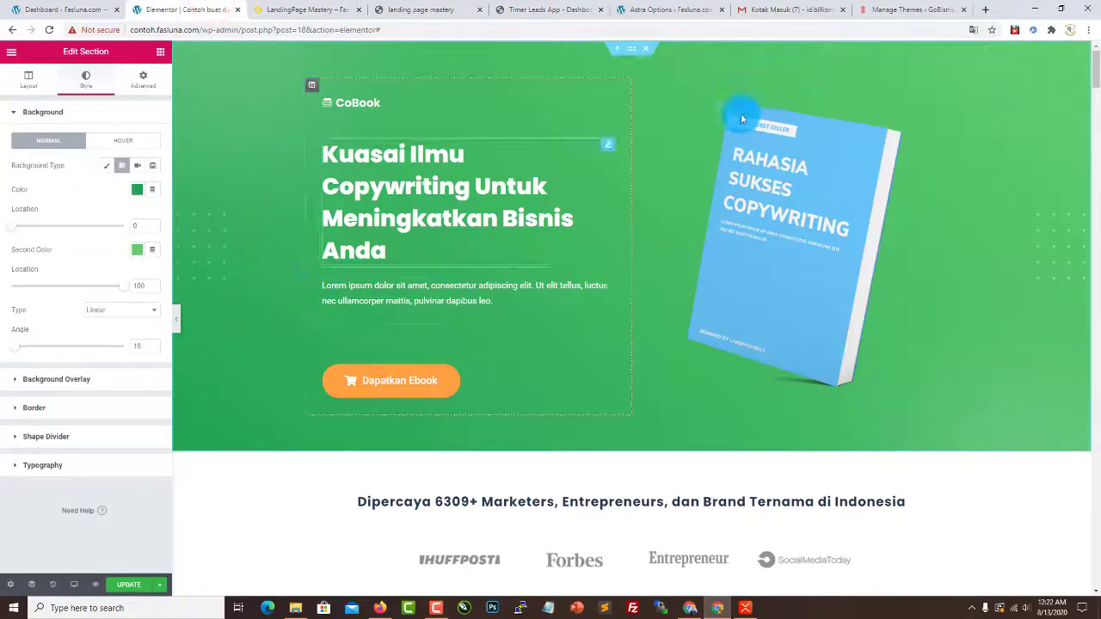
Step: Add a Mountains shape divider to the bottom edge of the hero section
left_click(633, 54)
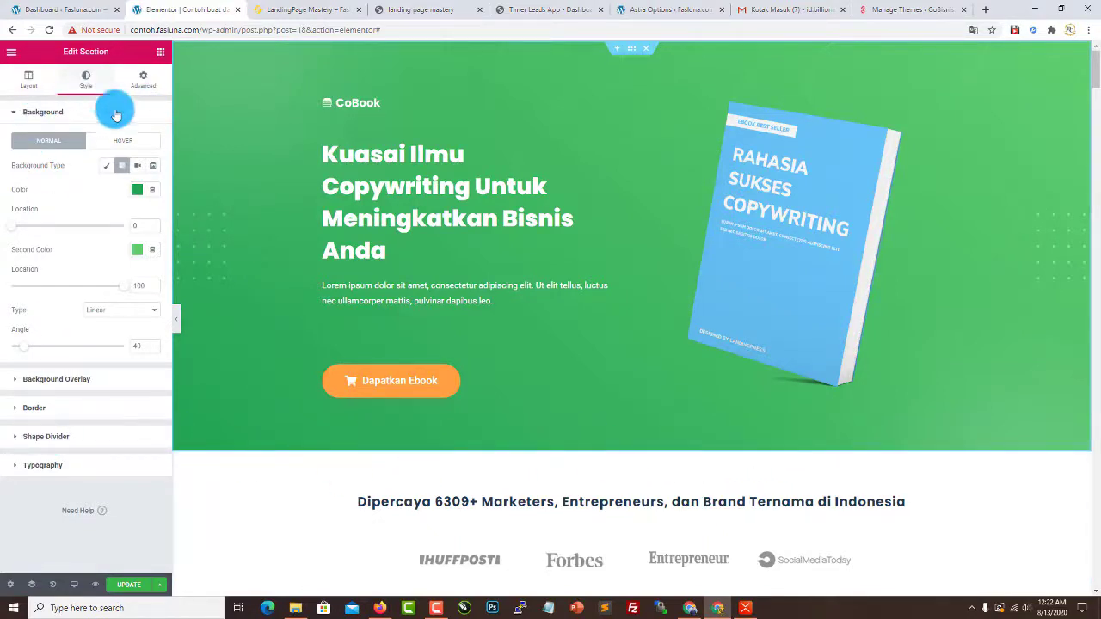
left_click(88, 86)
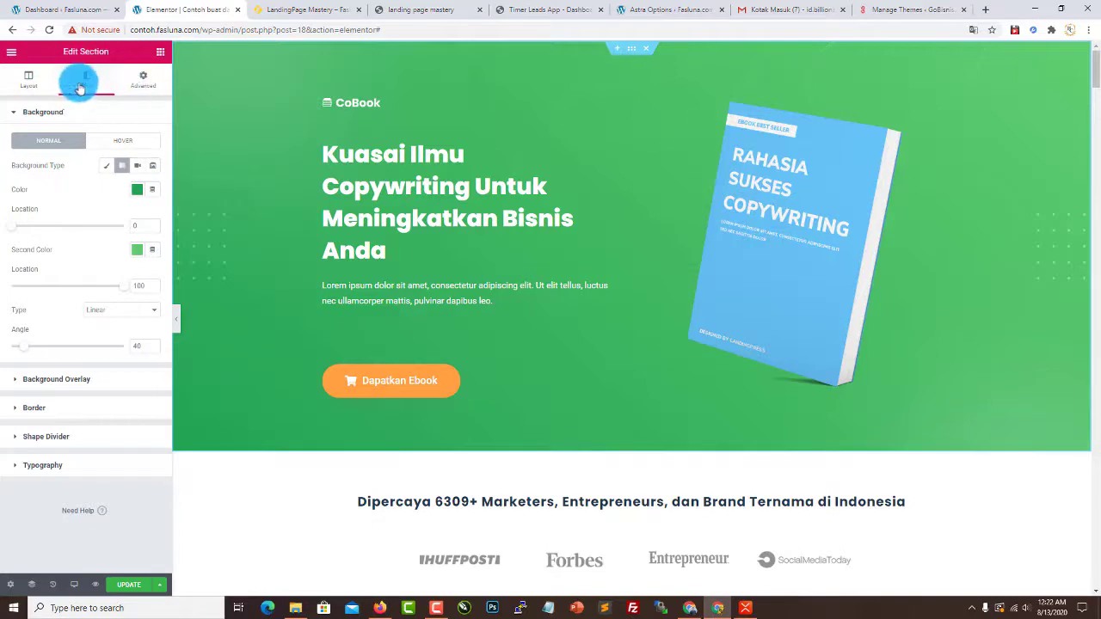
left_click(28, 80)
left_click(86, 80)
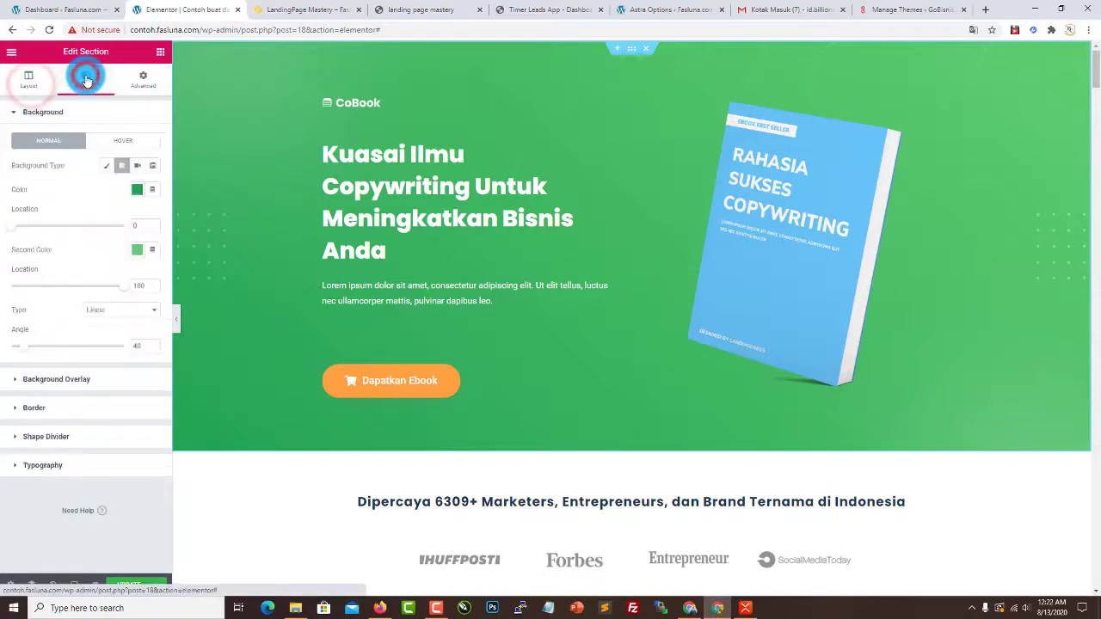
left_click(49, 440)
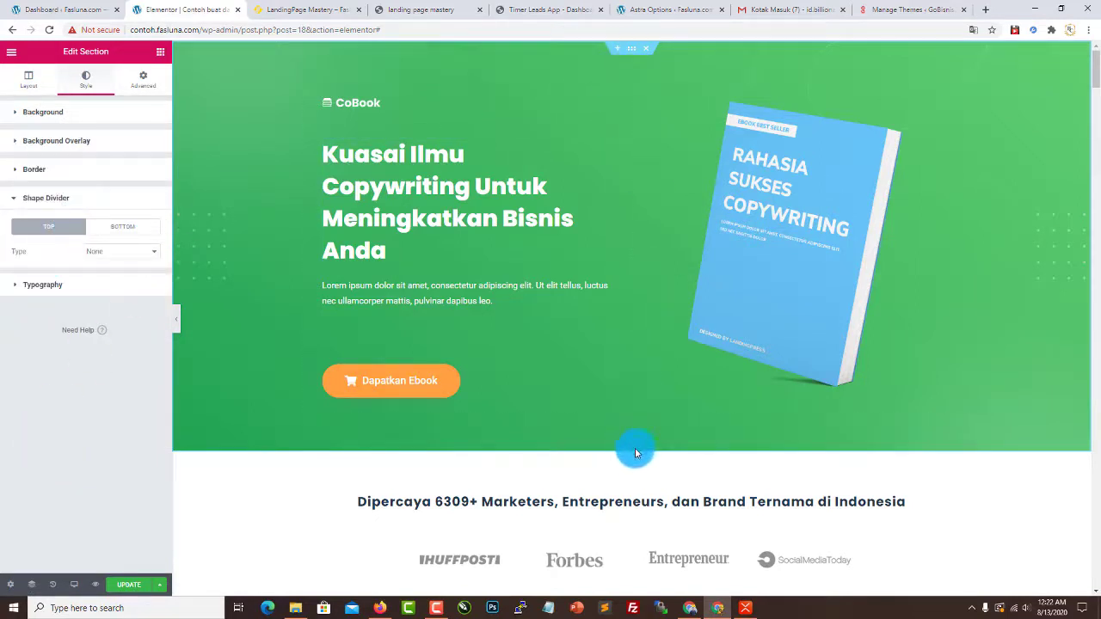
left_click(111, 230)
left_click(123, 251)
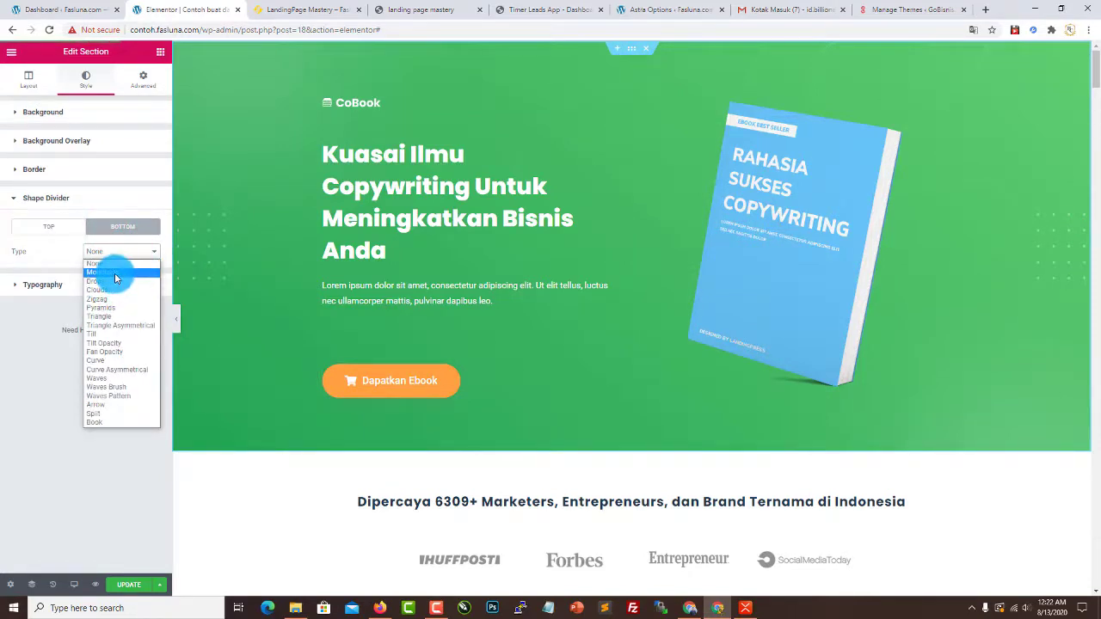
left_click(115, 273)
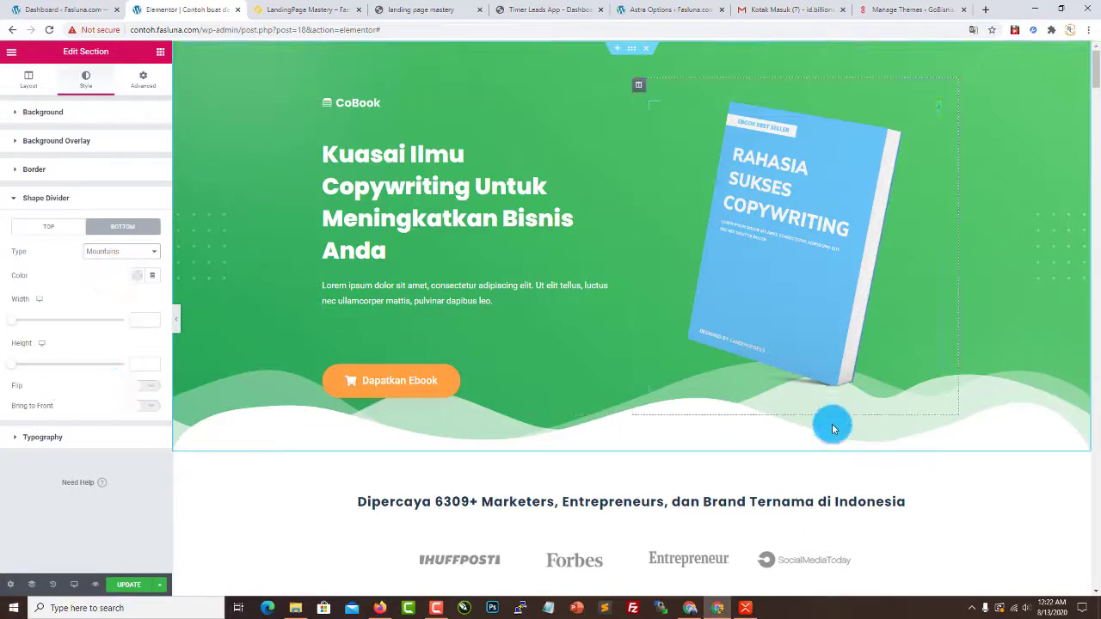
left_click(174, 219)
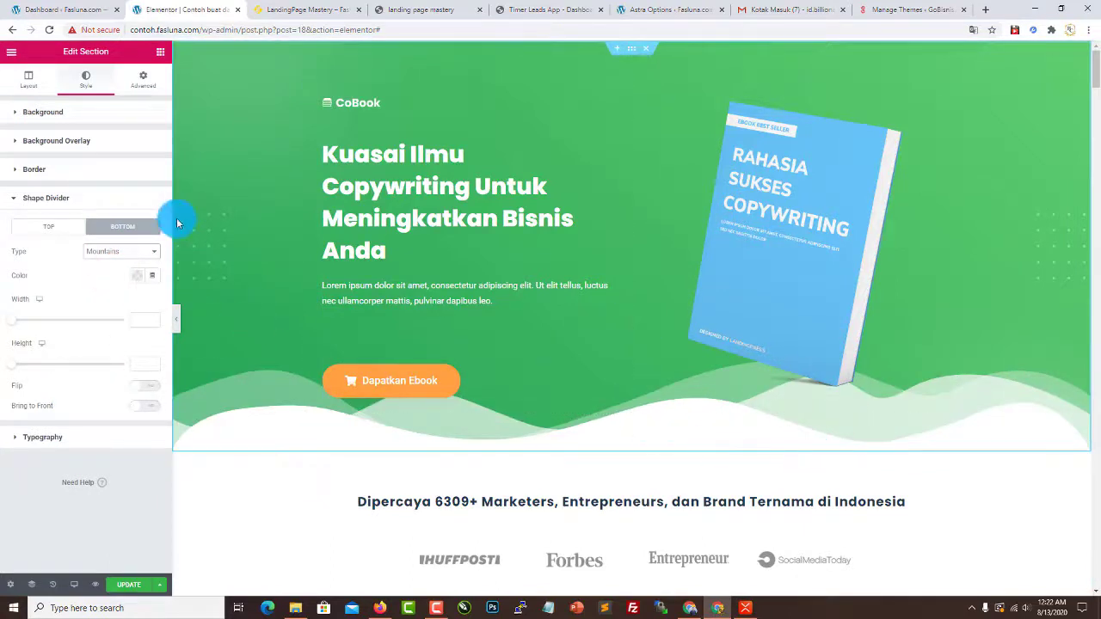
Step: Try Drops, Clouds, Zigzag, Pyramids, Tilt Opacity, Curve and Curve Asymmetrical as the hero section's bottom shape divider
left_click(126, 257)
left_click(119, 280)
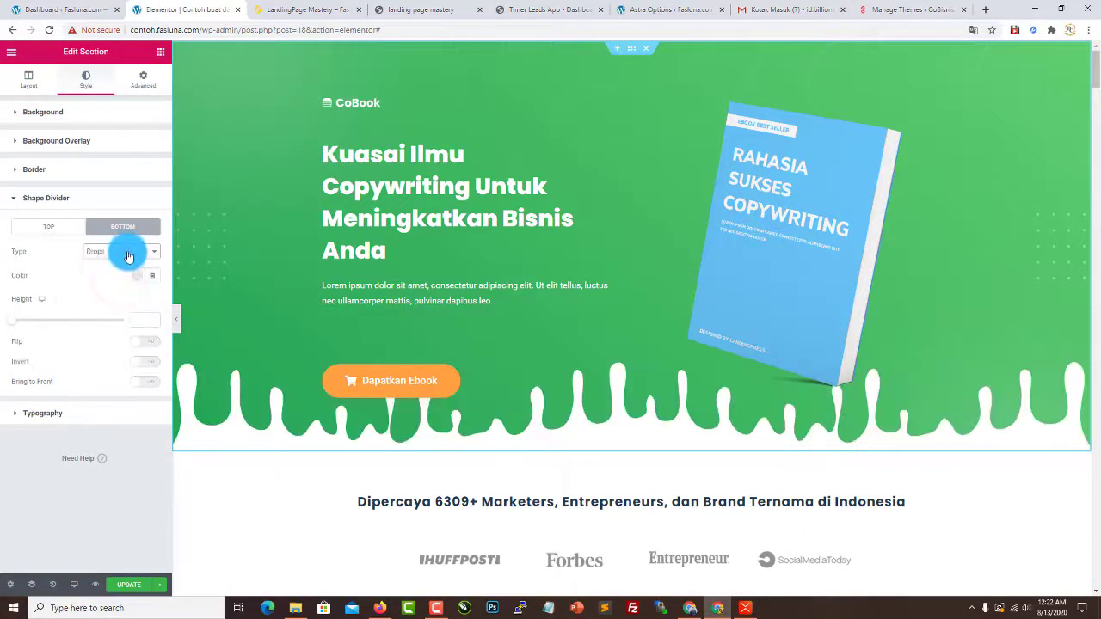
left_click(127, 256)
left_click(129, 289)
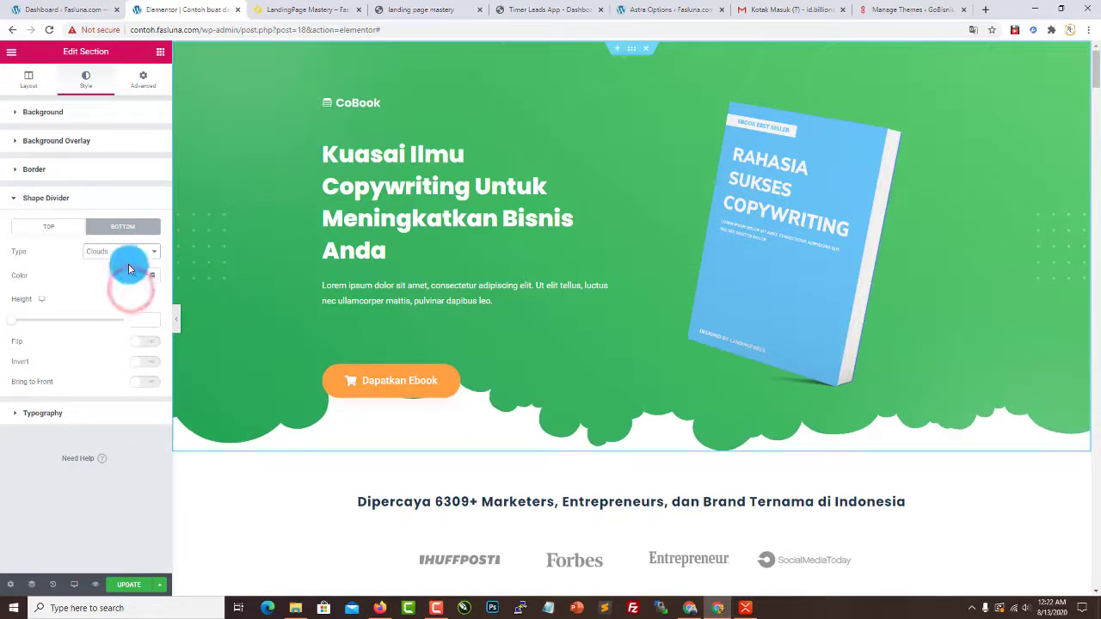
left_click(123, 251)
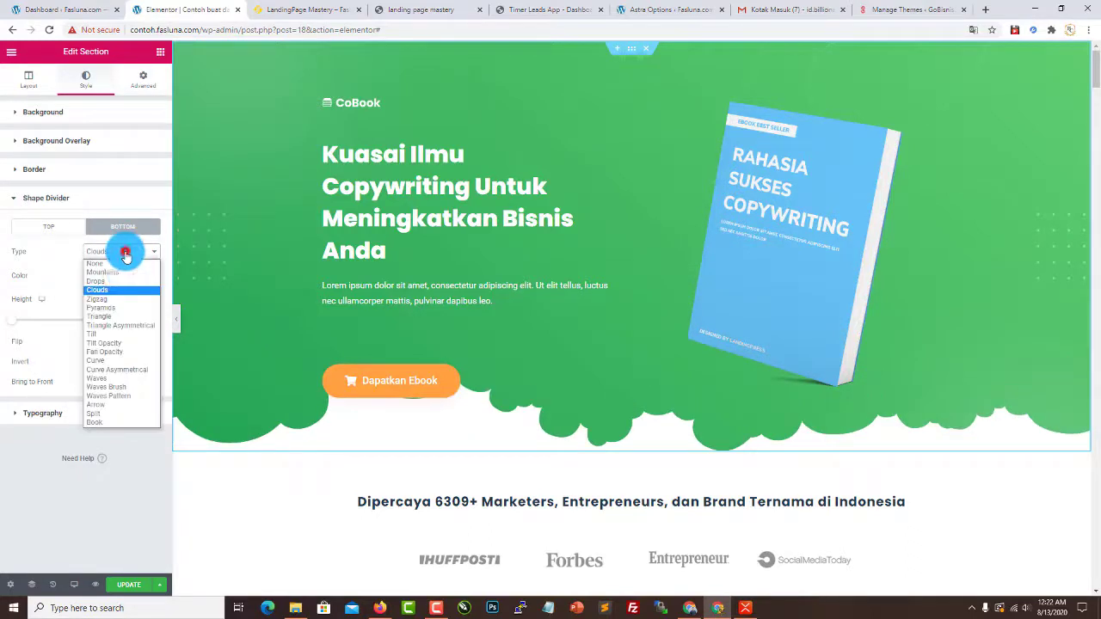
left_click(125, 298)
left_click(124, 251)
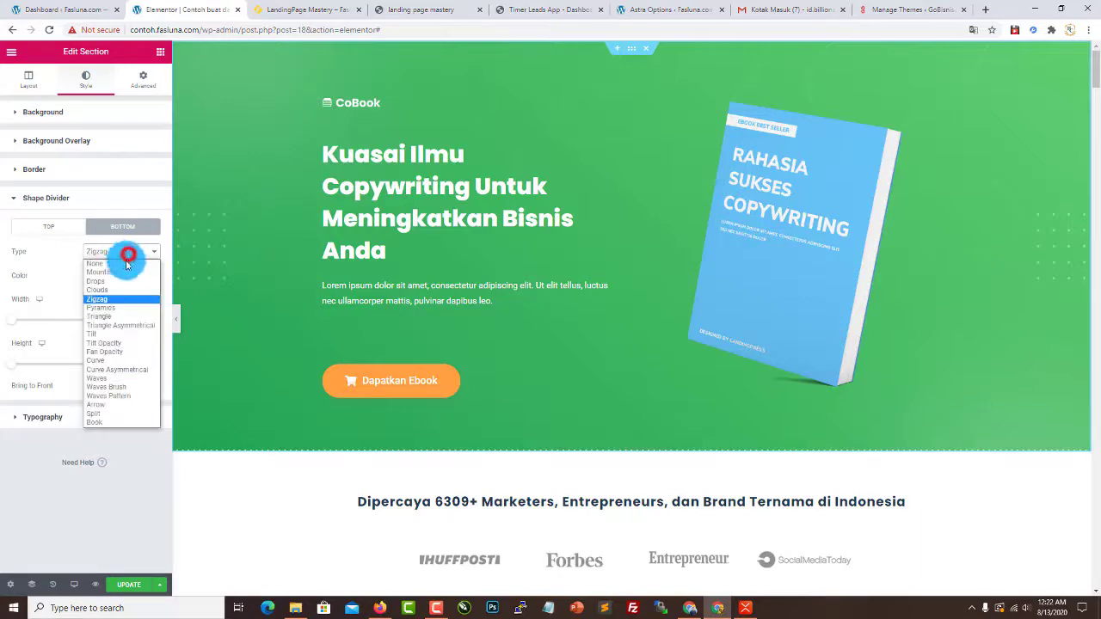
left_click(124, 306)
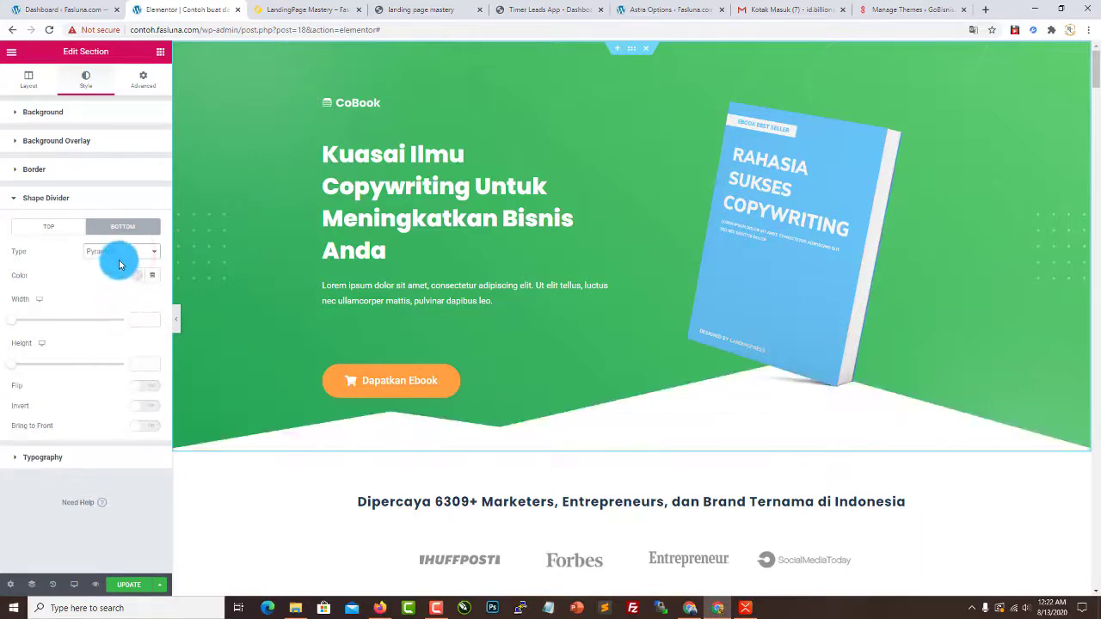
left_click(112, 256)
left_click(105, 344)
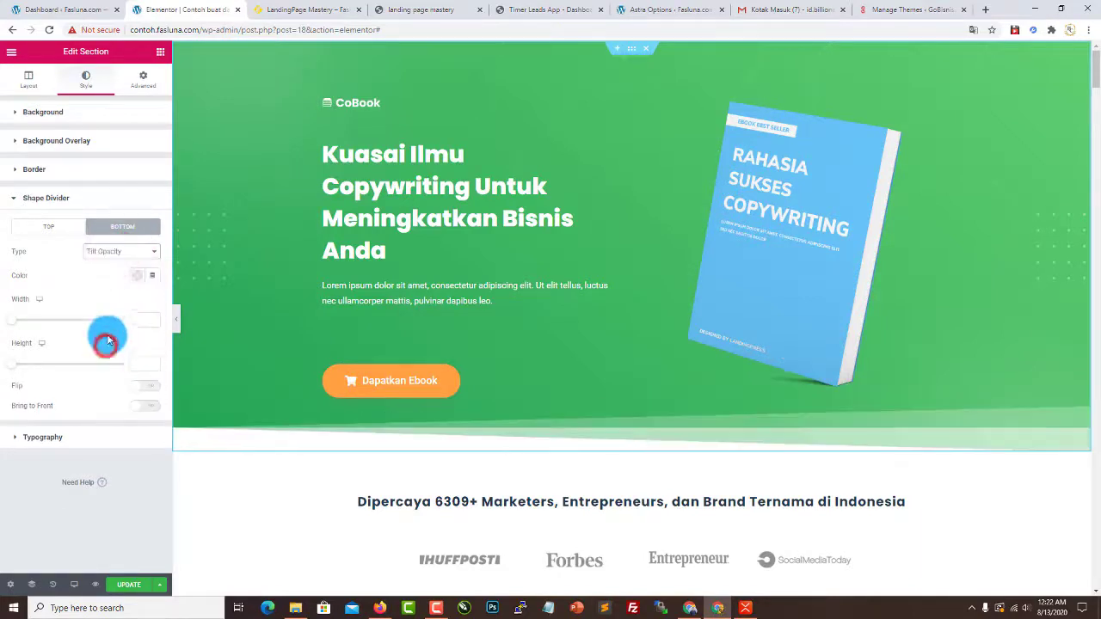
left_click(118, 250)
left_click(112, 359)
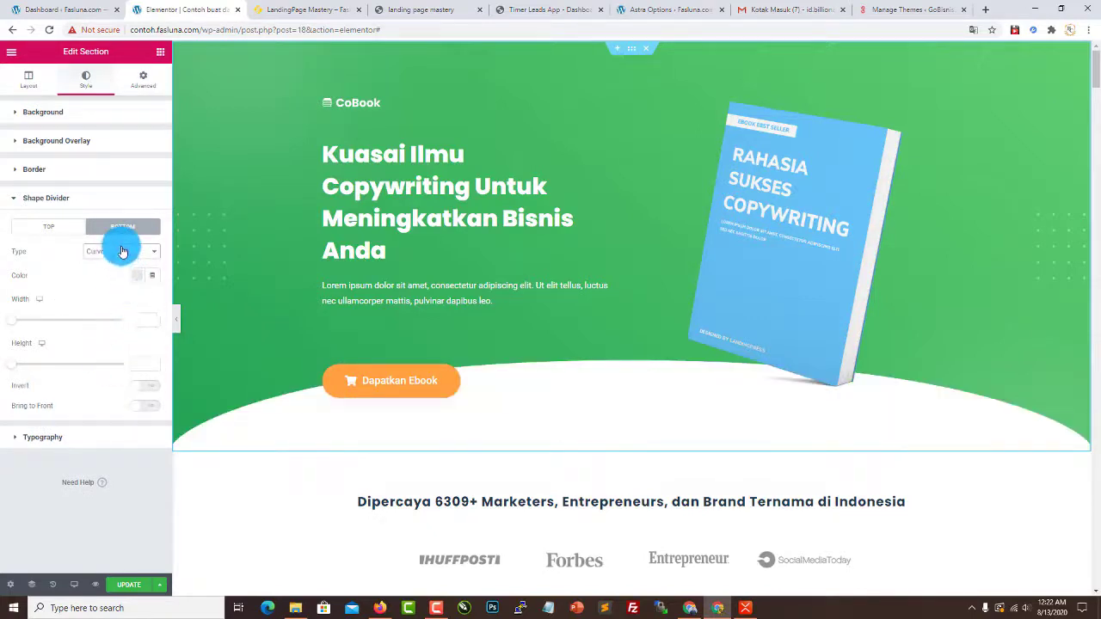
left_click(122, 251)
left_click(118, 367)
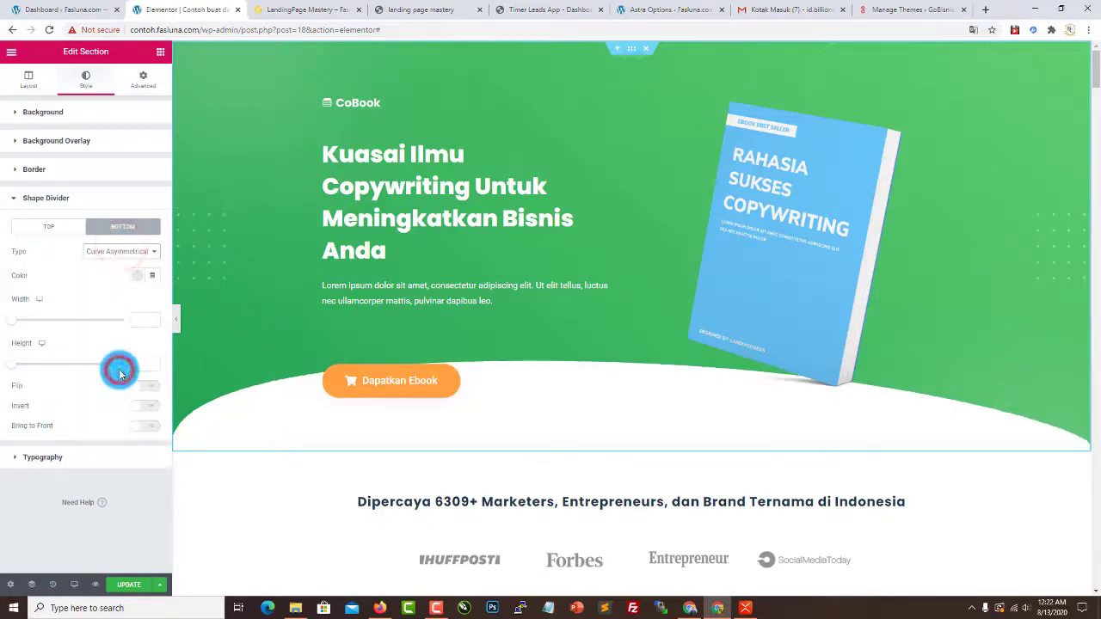
Step: Set the hero section's bottom shape divider to Mountains with a height of 97
left_click(146, 254)
left_click(121, 273)
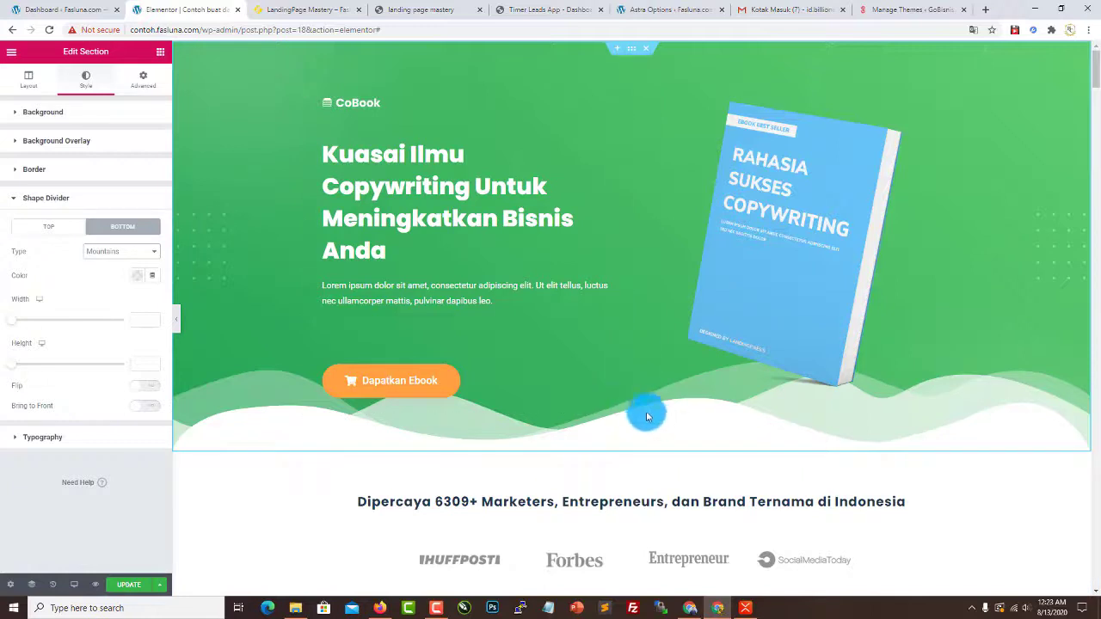
left_click_drag(13, 368, 35, 376)
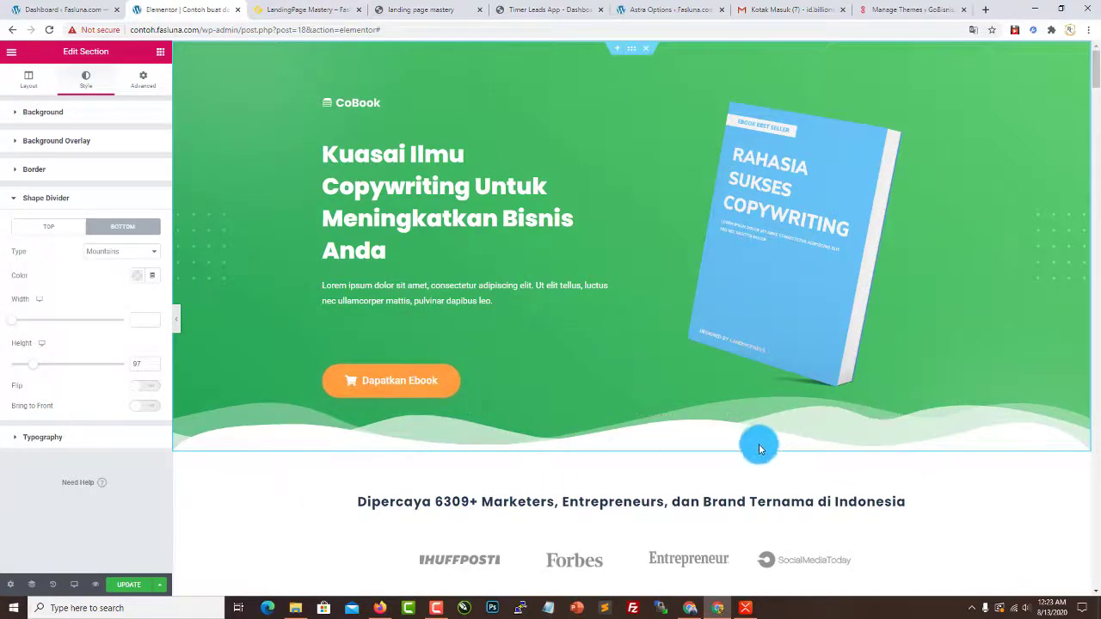
Step: Add a Spacer below the "Dapatkan Ebook" button and another below the book image in the hero section
left_click(163, 55)
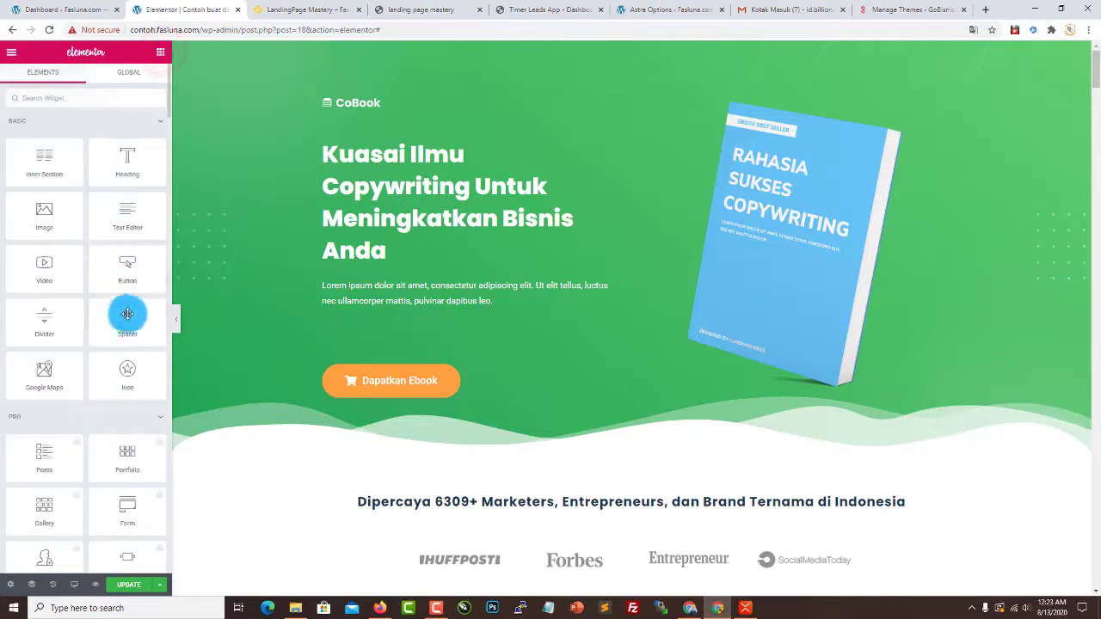
left_click_drag(127, 320, 522, 387)
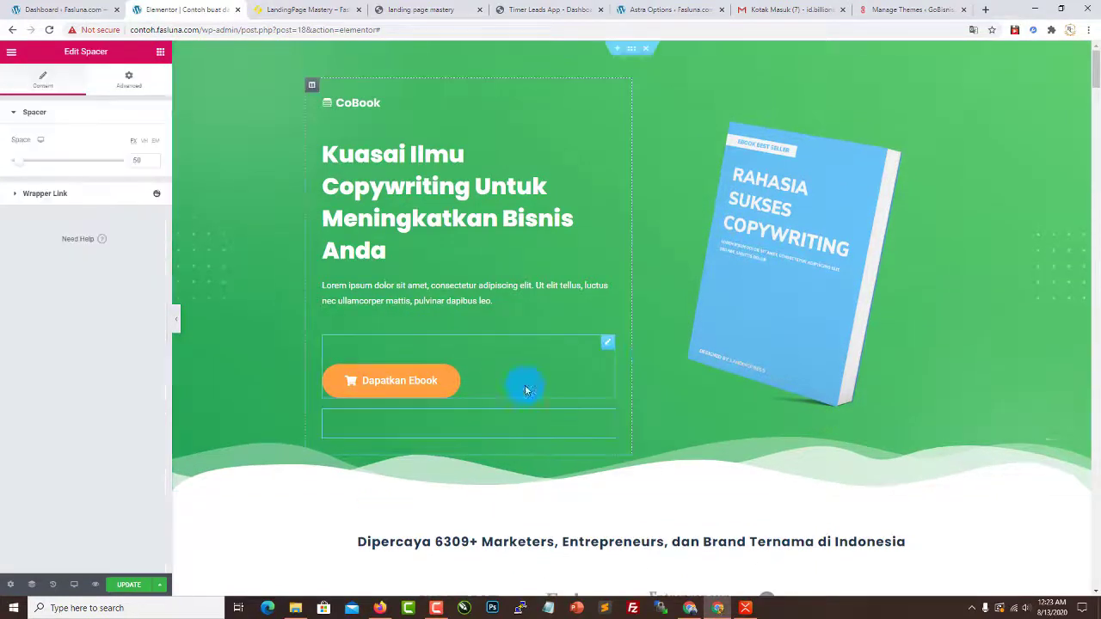
left_click(160, 53)
left_click_drag(130, 313, 808, 381)
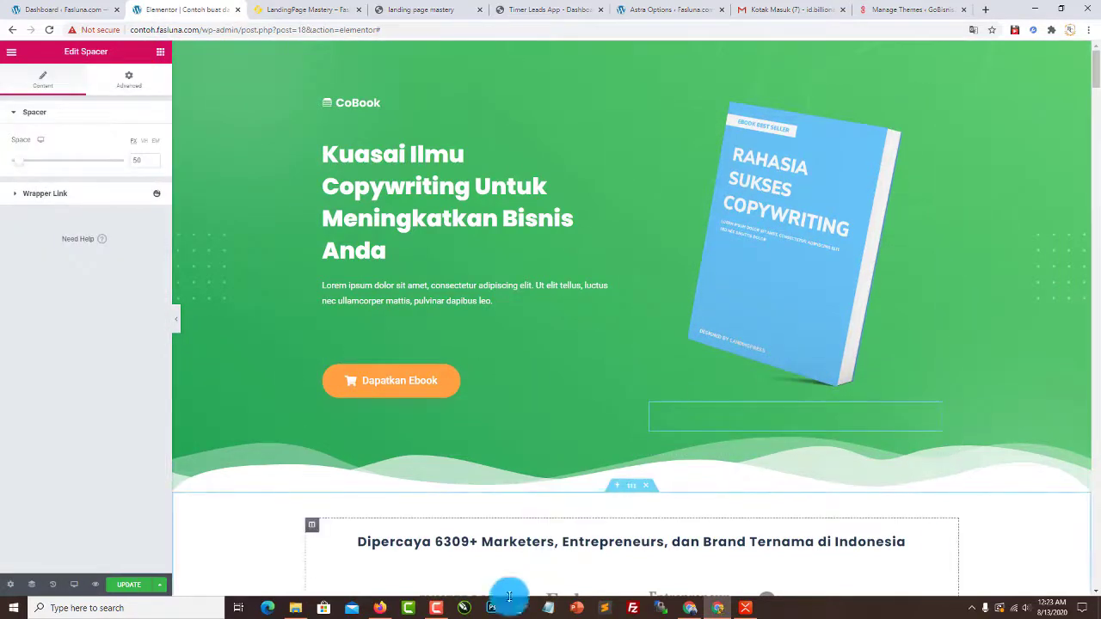
Step: Add a Spacer above the "Dipercaya 6309+ Marketers" heading and check the spacing beneath the hero section
scroll(686, 457, "down", 2)
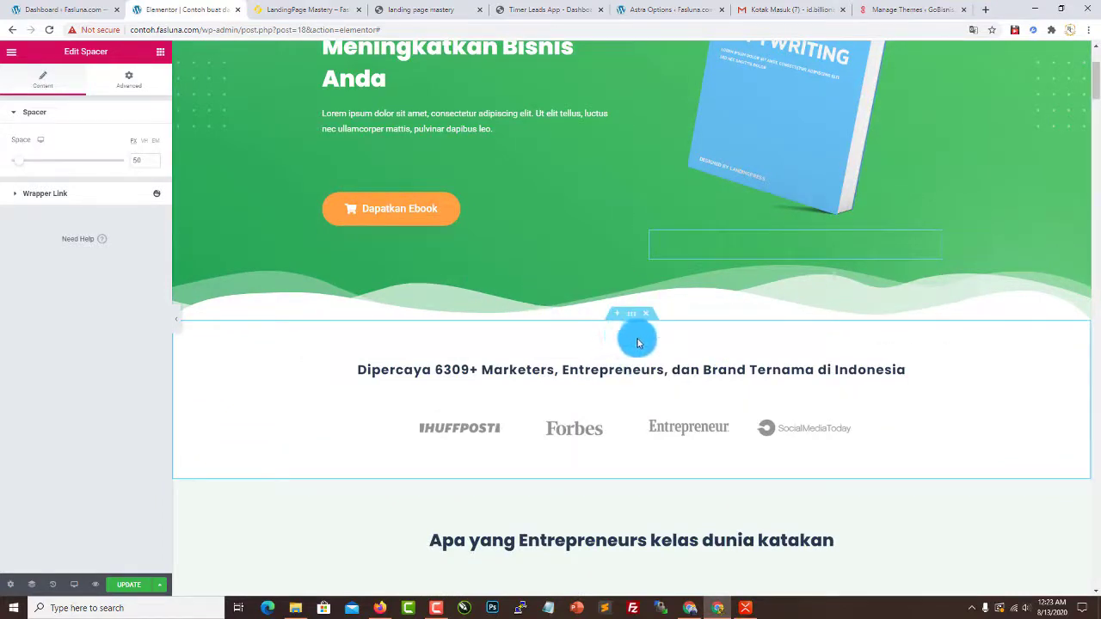
left_click(160, 51)
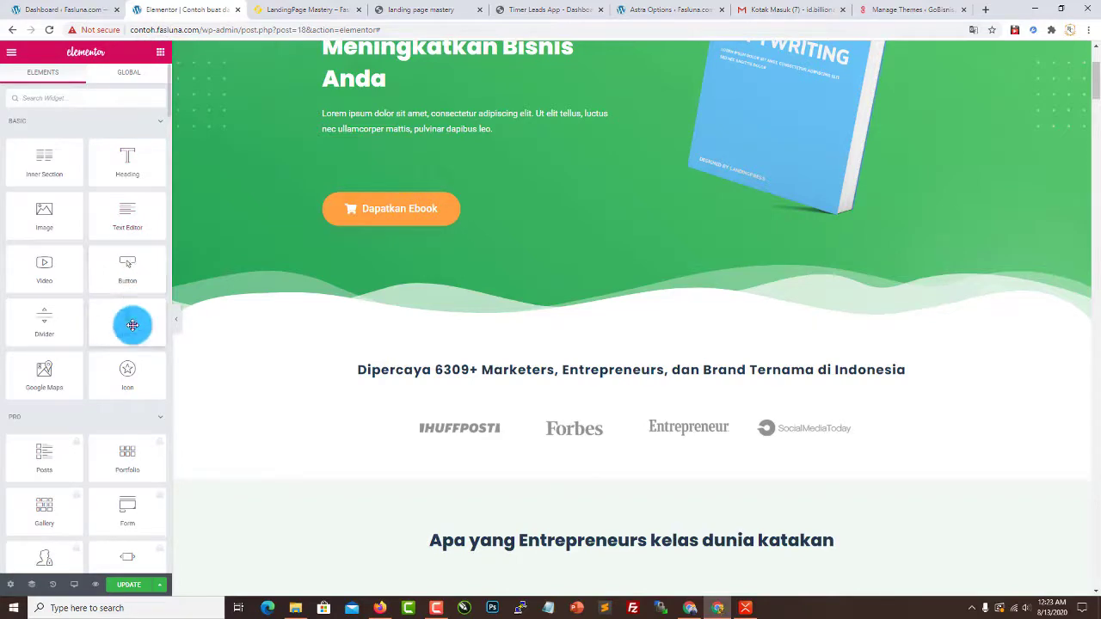
left_click_drag(128, 320, 632, 366)
scroll(978, 418, "down", 3)
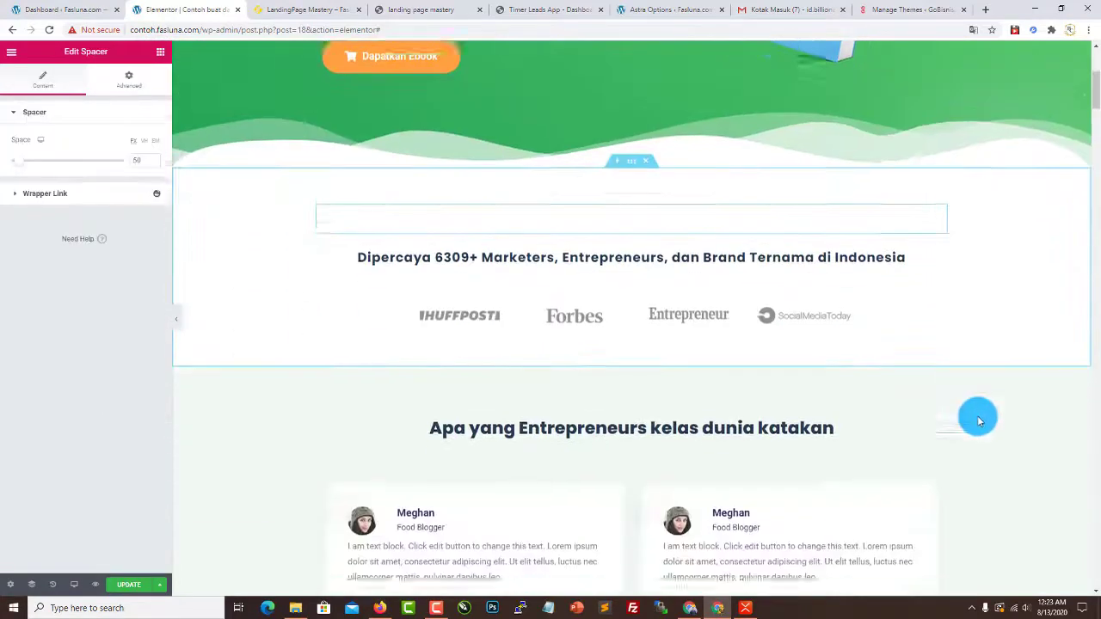
scroll(634, 322, "up", 4)
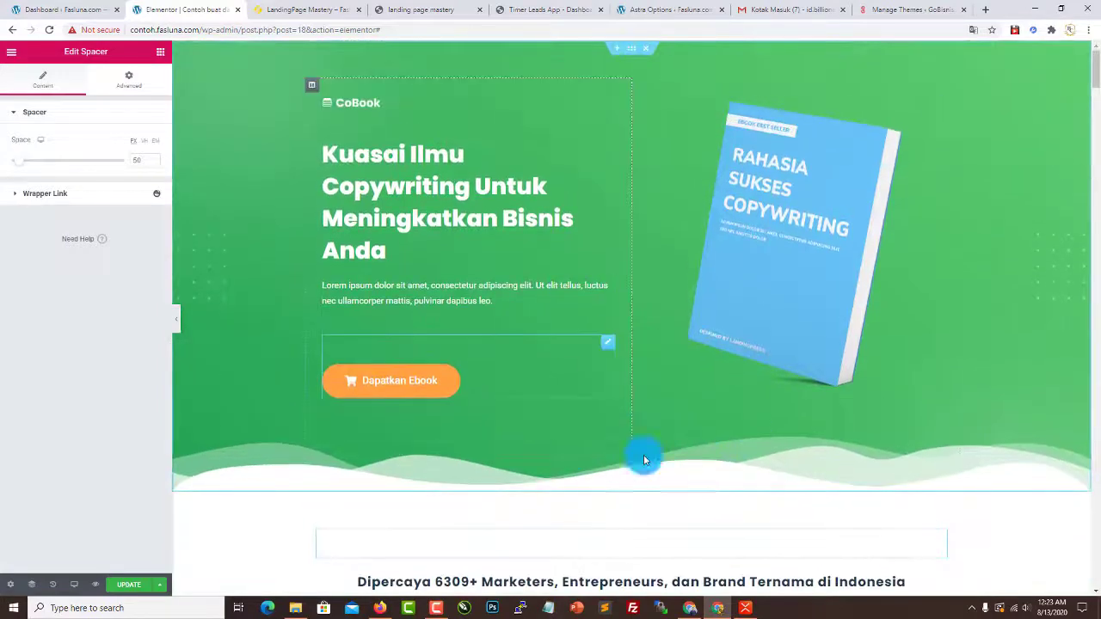
Step: Give the "Apa yang Entrepreneurs kelas dunia katakan" section a top shape divider, trying Tilt and then choosing Curve
scroll(521, 418, "down", 6)
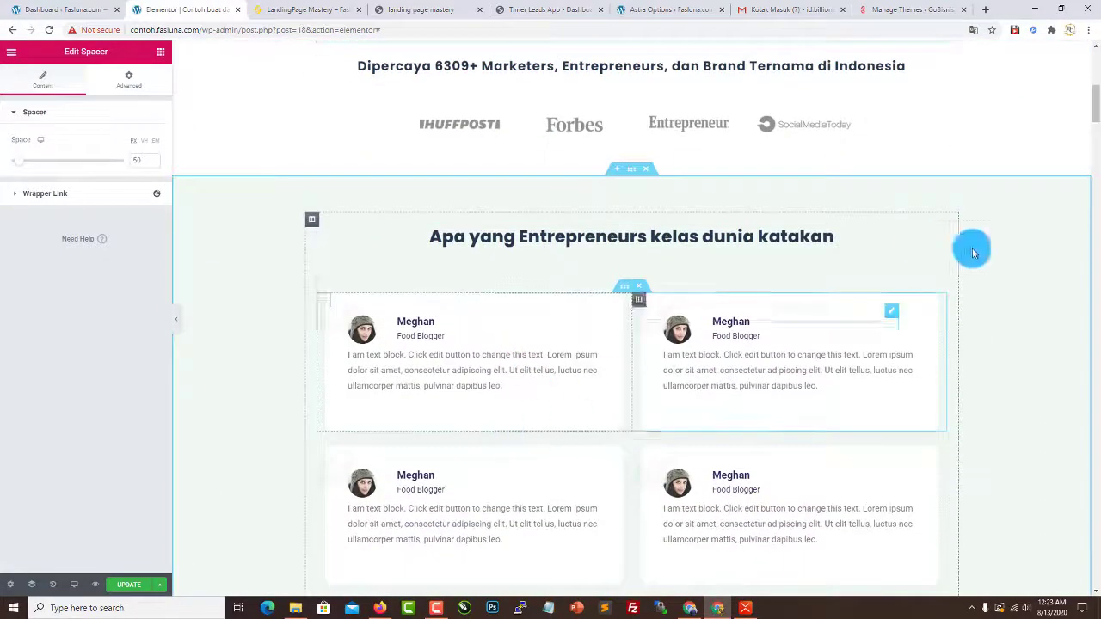
left_click(632, 174)
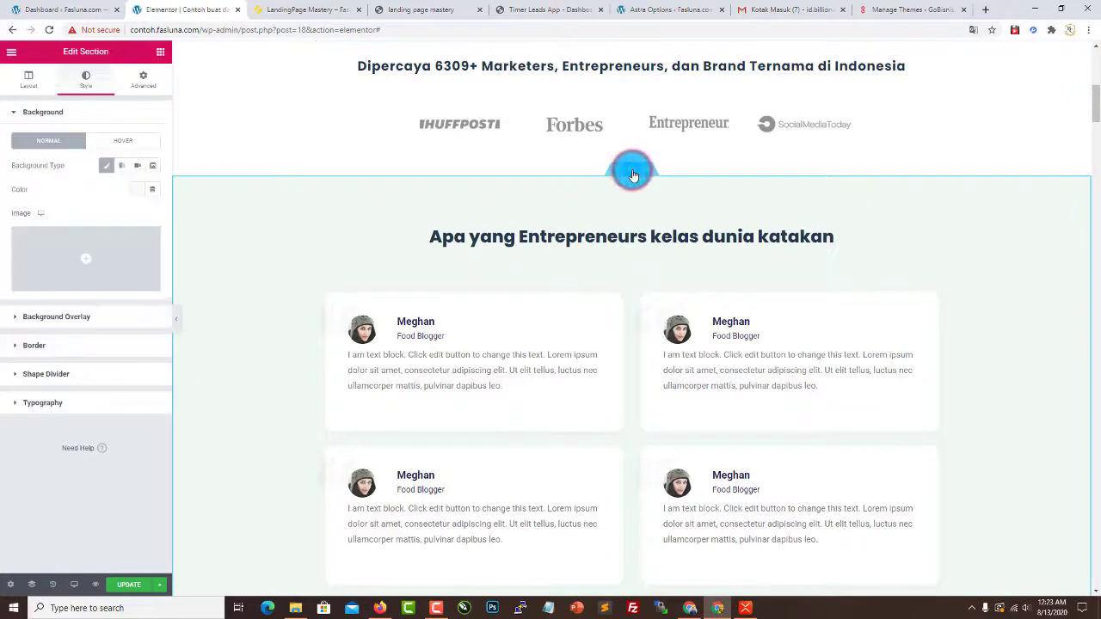
left_click(83, 375)
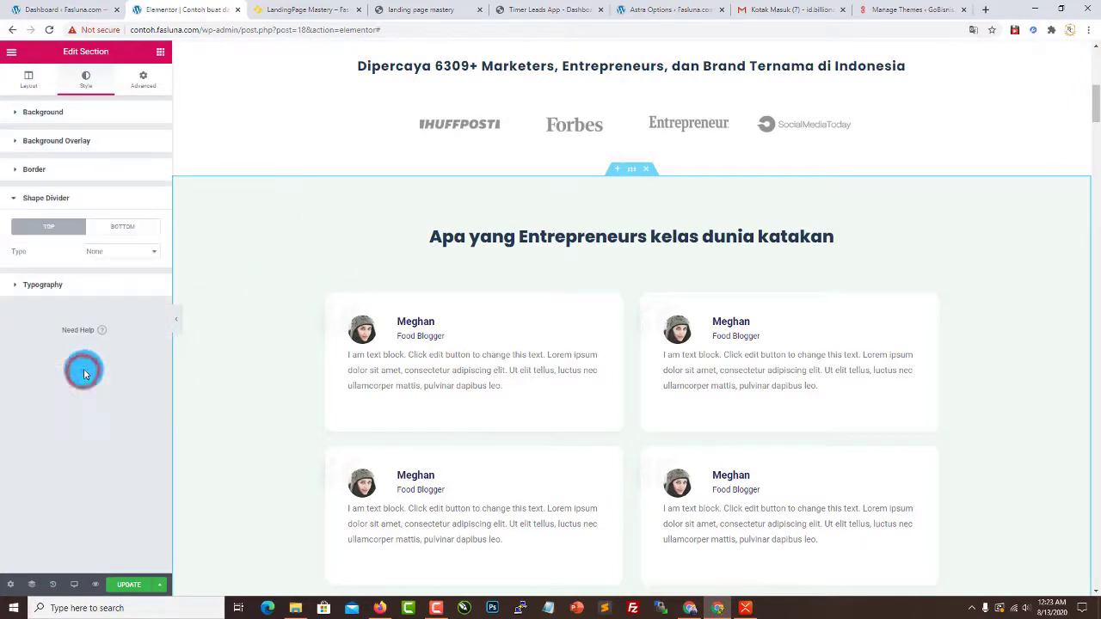
left_click(91, 251)
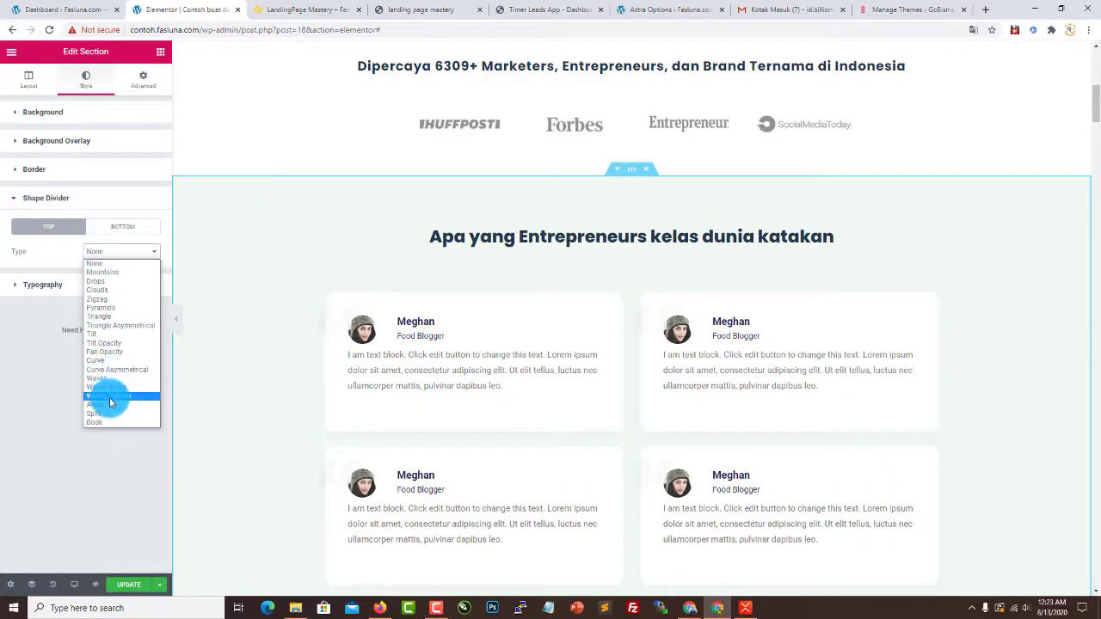
left_click(112, 334)
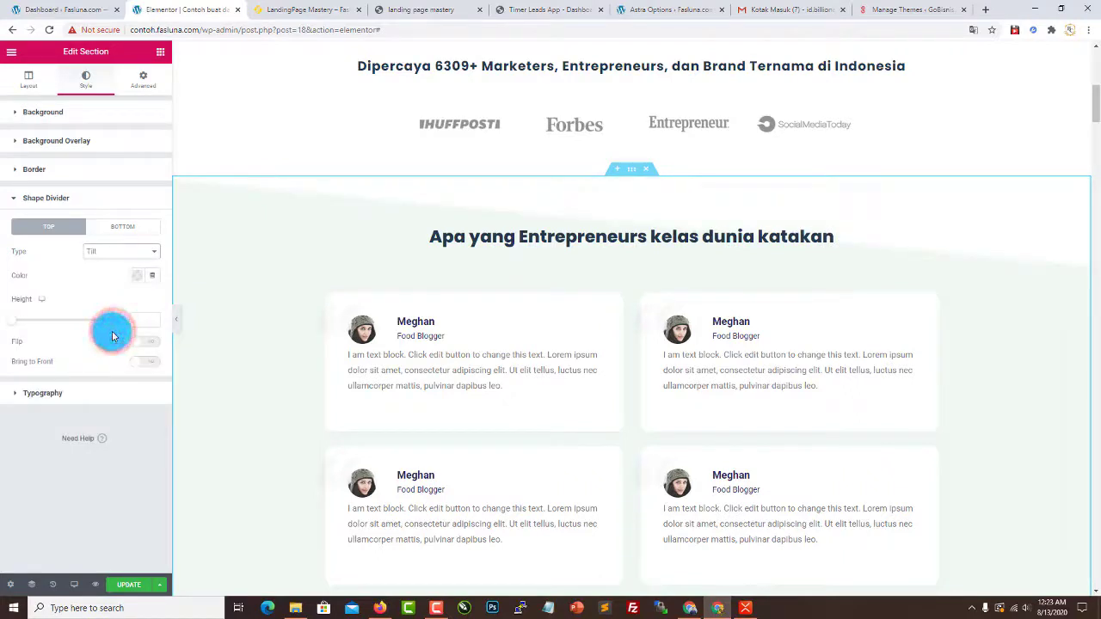
left_click(118, 252)
left_click(113, 365)
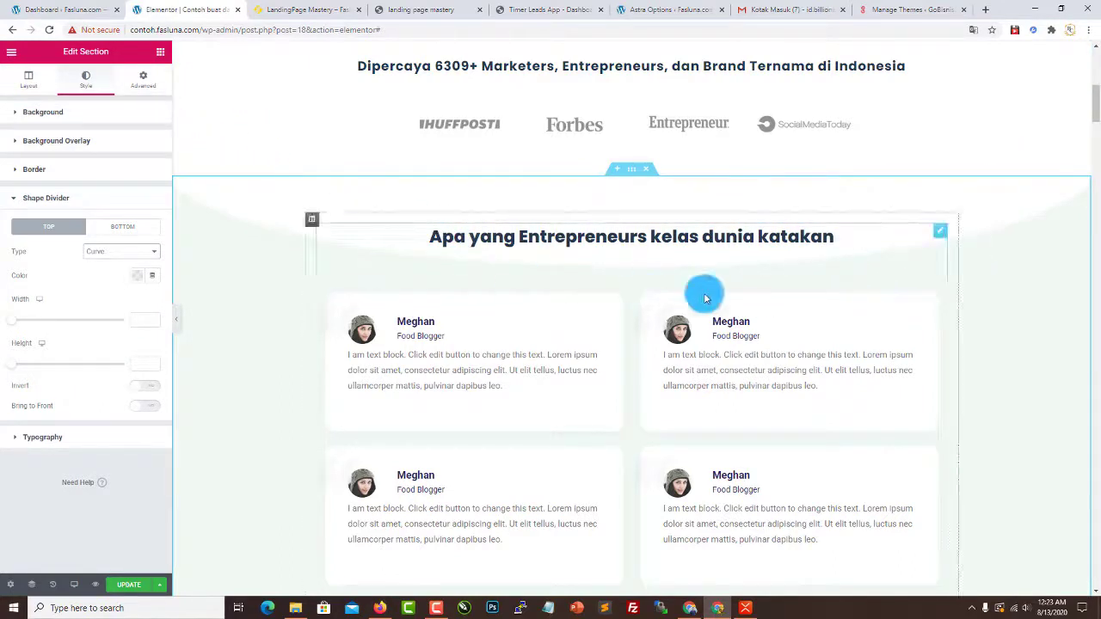
Step: Invert the testimonial section's top Curve divider and set its height to 227
left_click(151, 389)
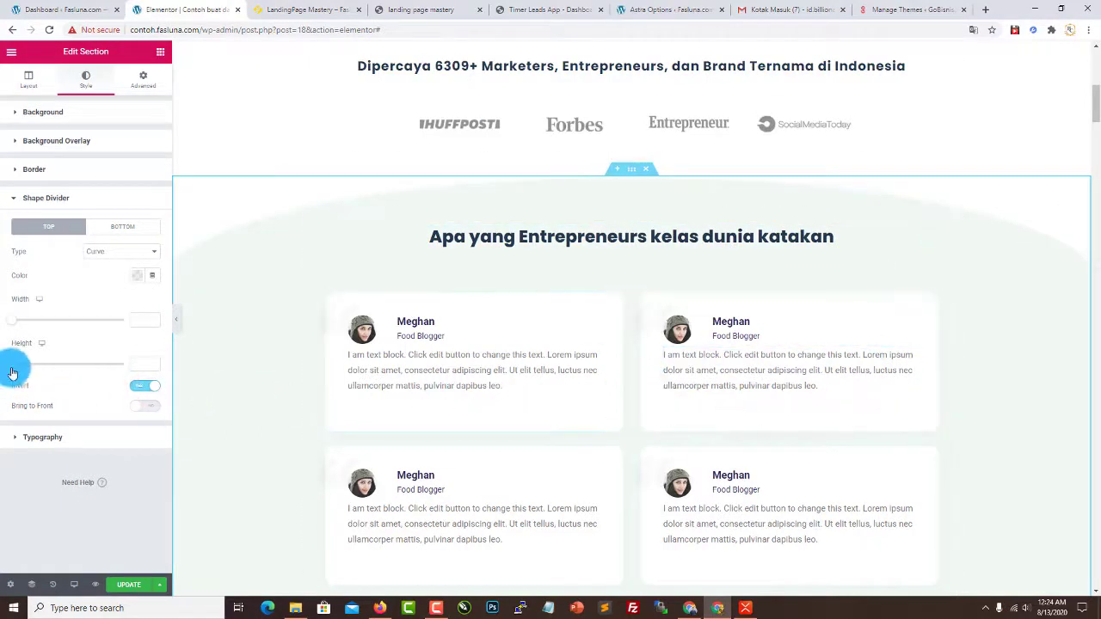
mouse_move(46, 371)
left_mouse_down()
mouse_move(84, 372)
mouse_move(61, 370)
left_mouse_up()
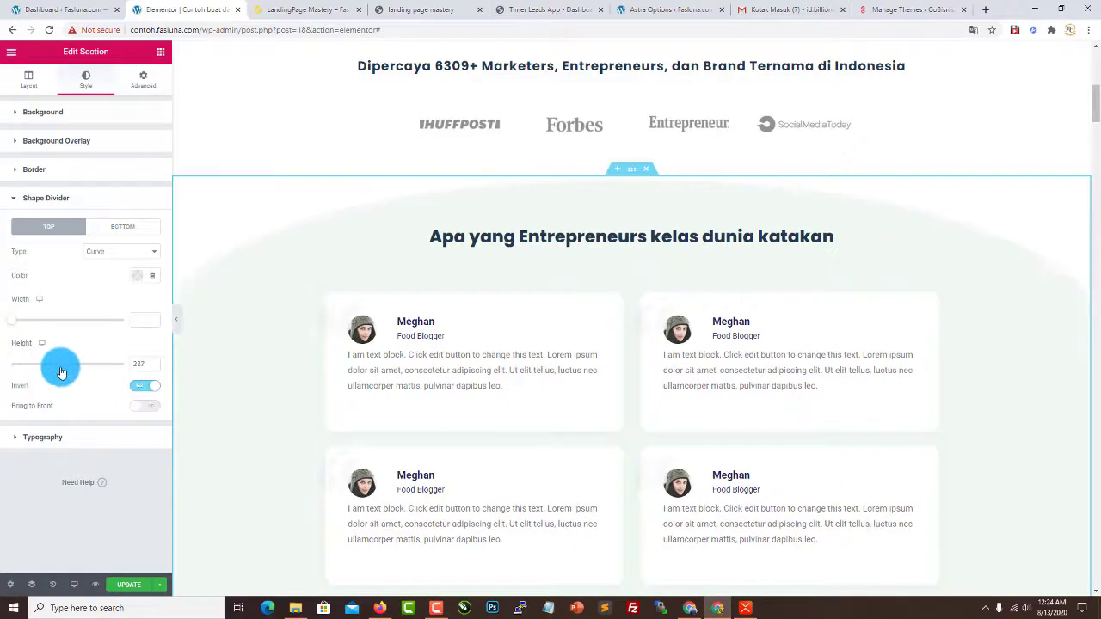
Step: Add a Spacer above the "Apa yang Entrepreneurs kelas dunia katakan" heading in the testimonial section
left_click(166, 54)
left_click_drag(130, 312, 593, 230)
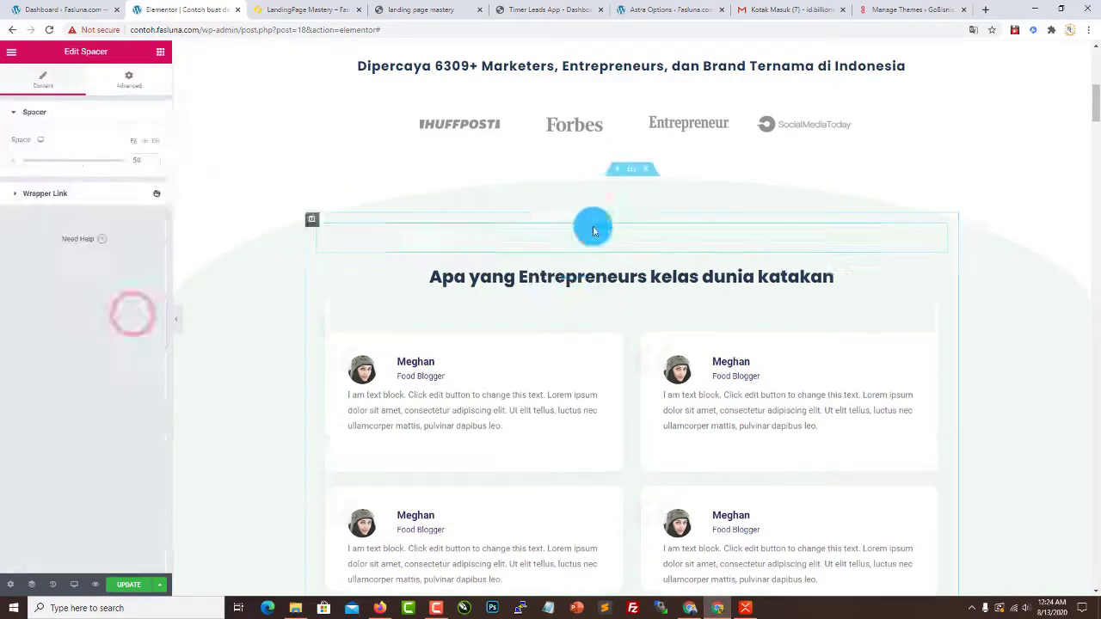
Step: Review the restyled landing page from the hero section down to the "Memperkenalkan Rahasia Sukses Copywriting" section, checking the dividers and spacing
scroll(953, 355, "up", 2)
scroll(942, 331, "up", 5)
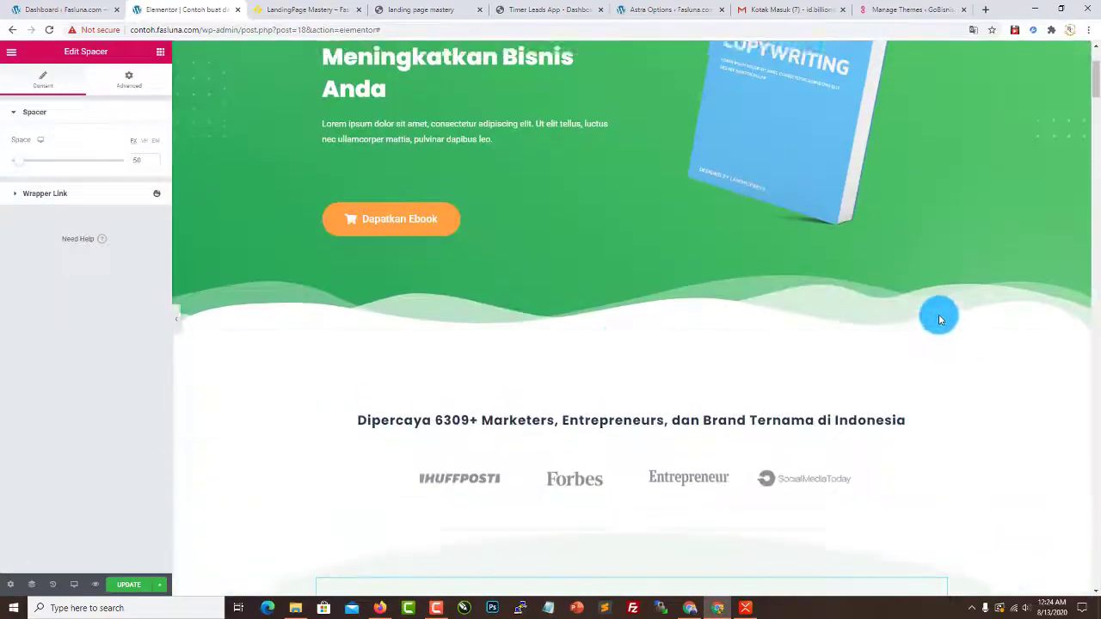
scroll(924, 312, "down", 6)
scroll(901, 307, "down", 6)
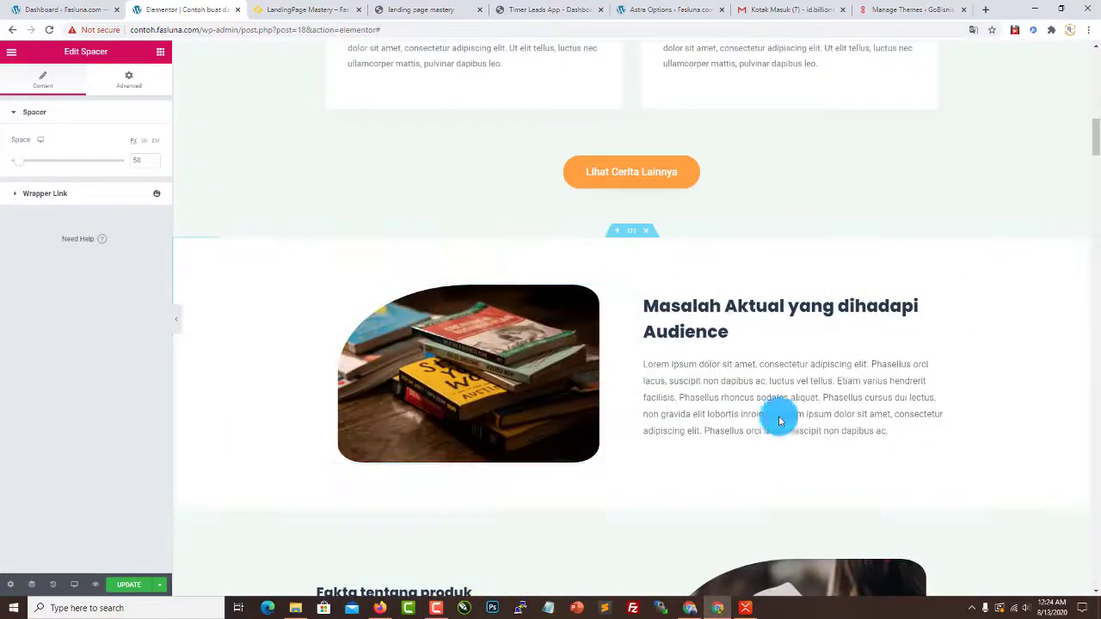
scroll(835, 258, "up", 8)
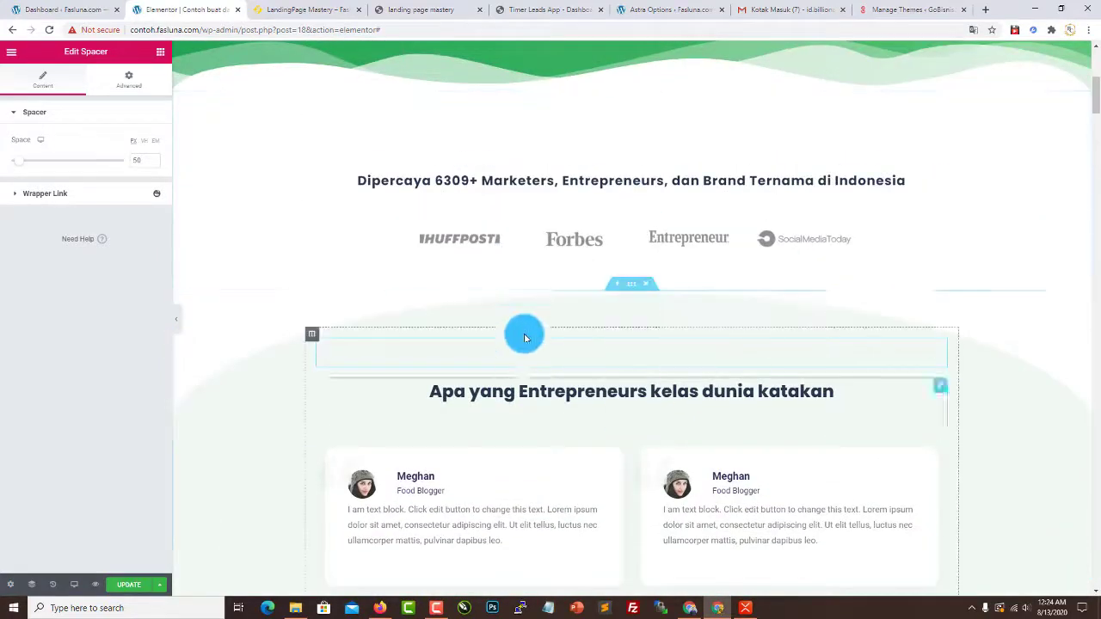
scroll(953, 430, "up", 3)
scroll(747, 315, "up", 1)
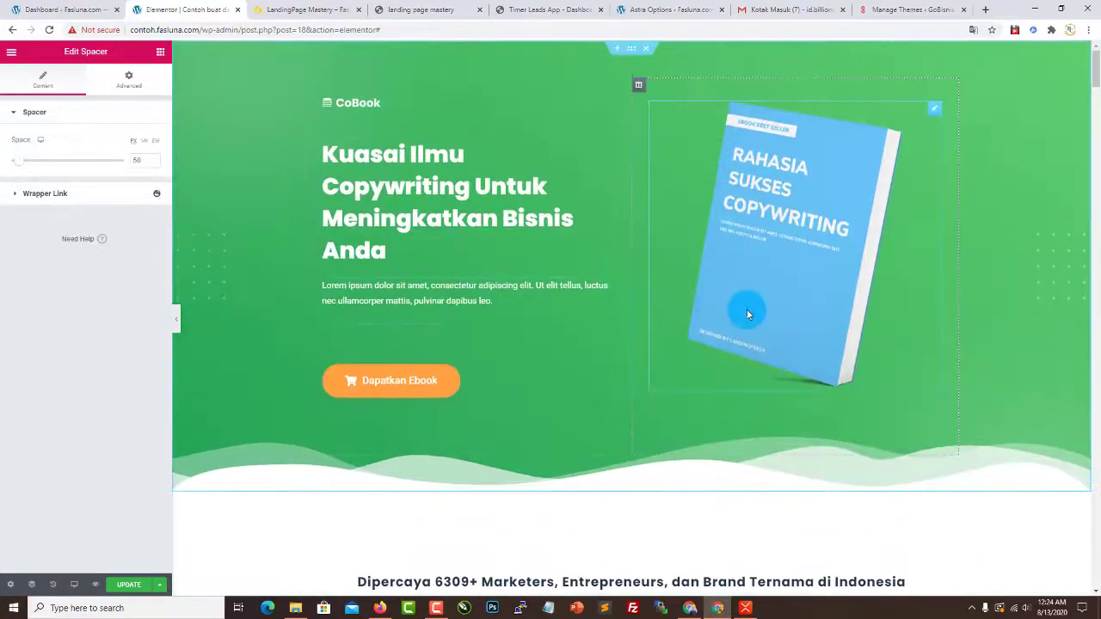
scroll(860, 345, "down", 3)
scroll(811, 413, "down", 6)
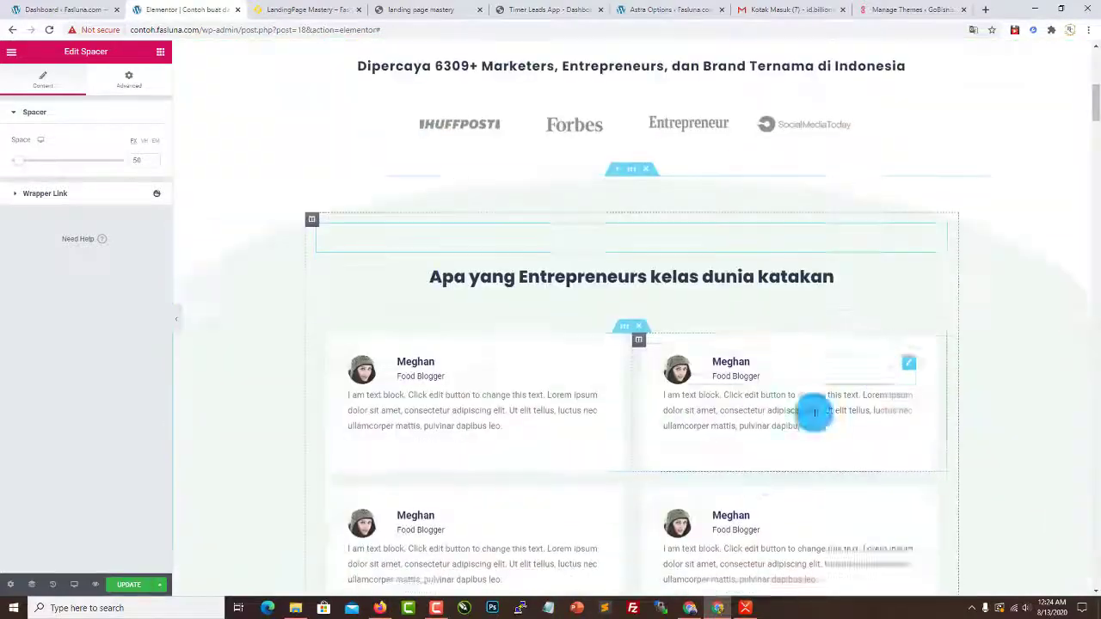
scroll(742, 415, "down", 3)
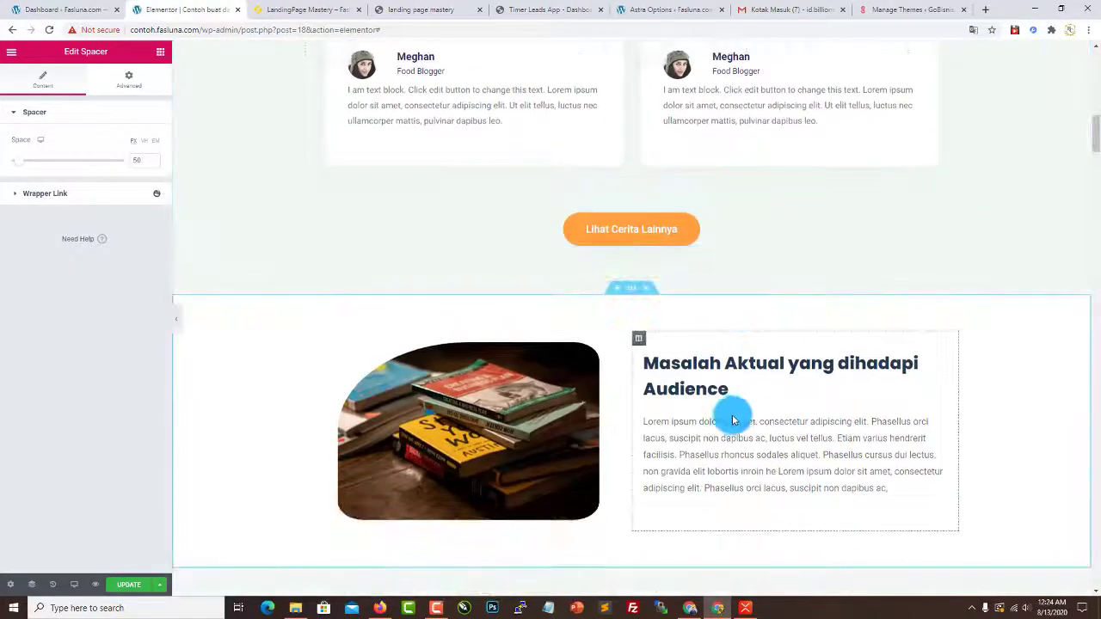
scroll(714, 406, "down", 3)
scroll(684, 395, "down", 4)
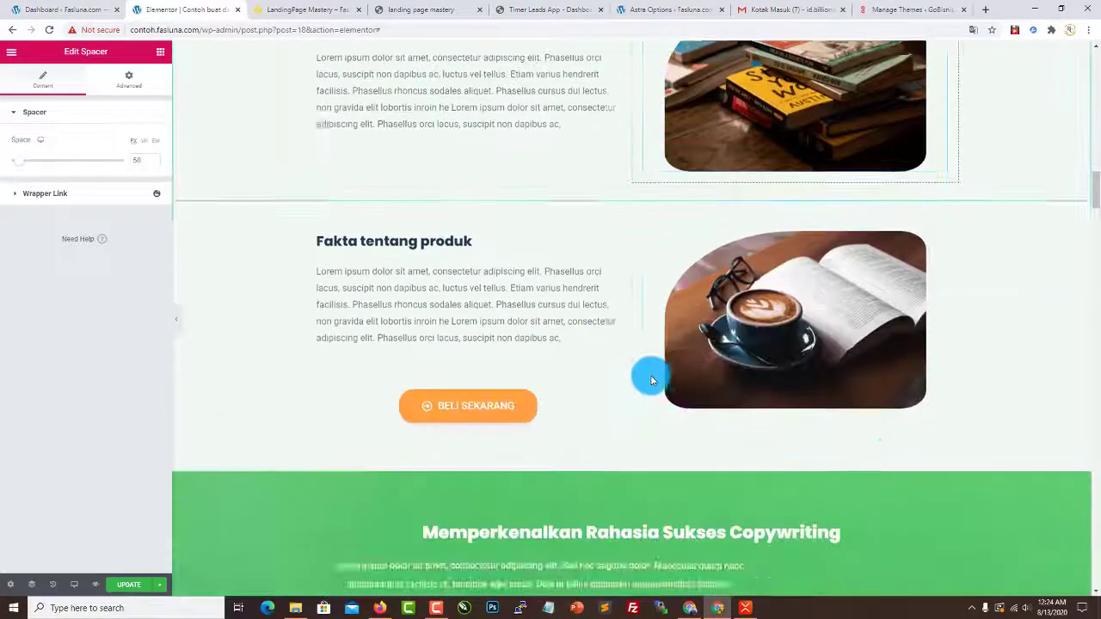
scroll(651, 381, "down", 3)
left_click_drag(1086, 213, 1095, 68)
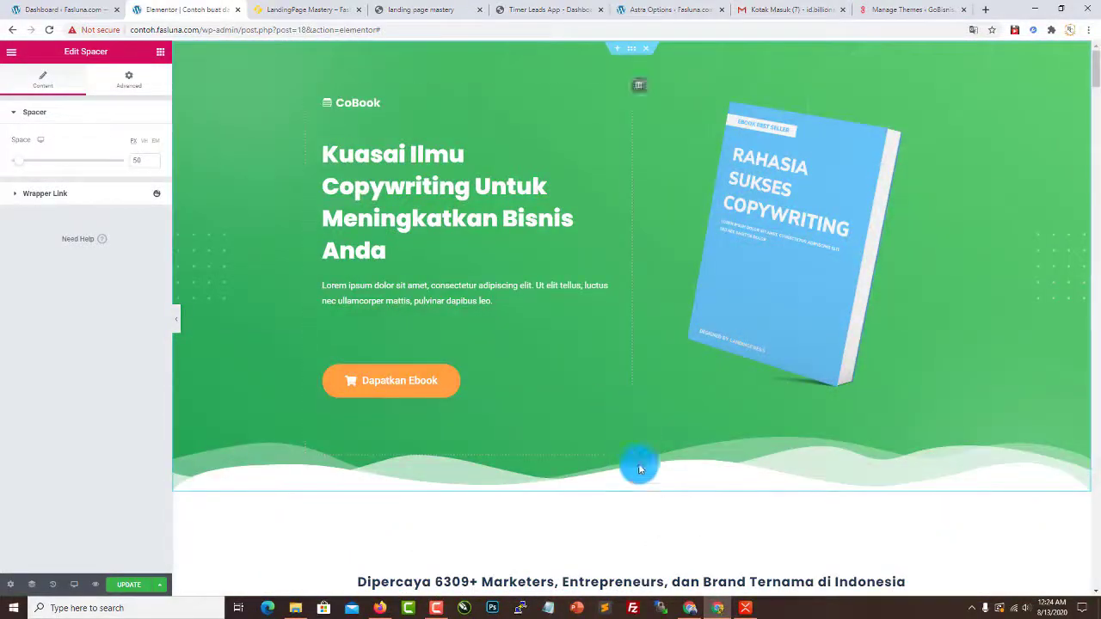
Step: Write a note in Notepad with enlarged text reading "Template yg kita kasih beberapa template 5 theme", and put the window away
left_click(548, 608)
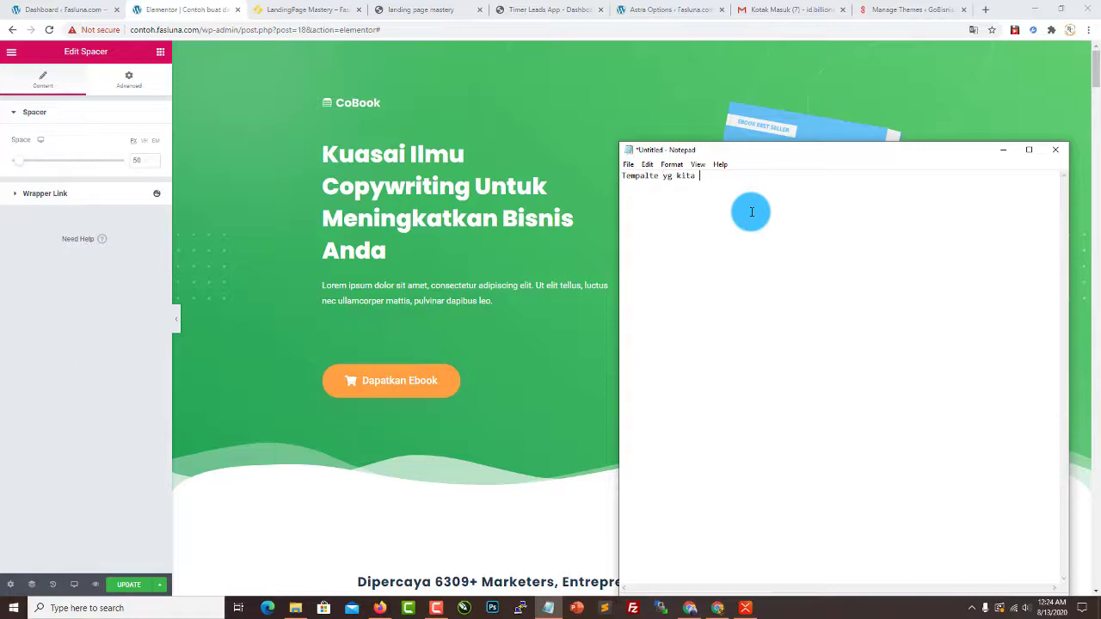
scroll(767, 209, "up", 15)
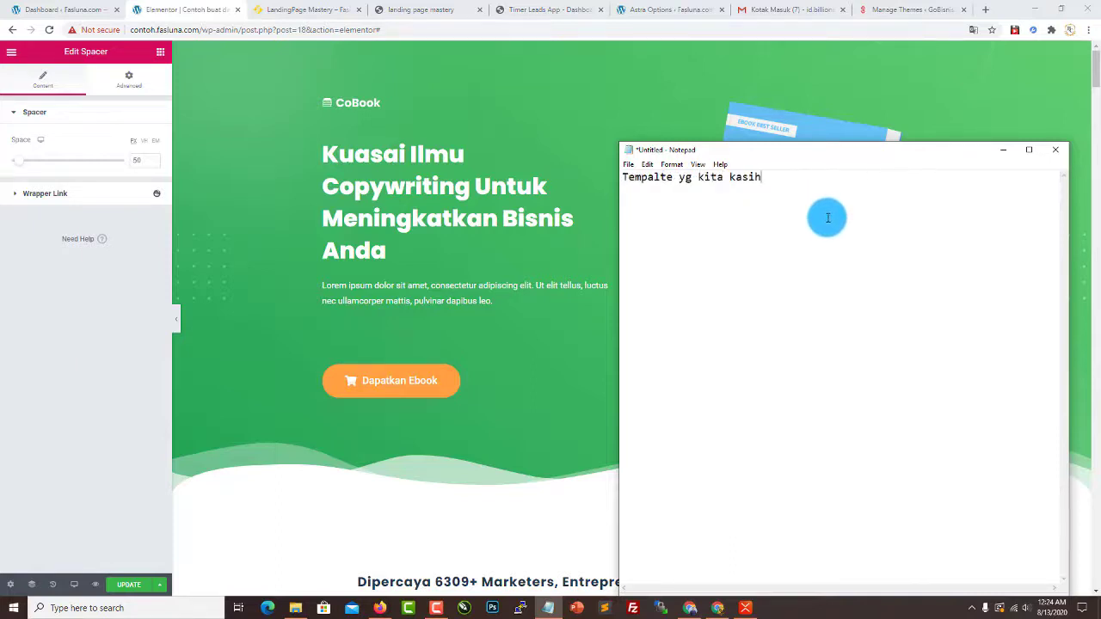
left_click(696, 185)
key("BackSpace")
key("BackSpace")
type("l")
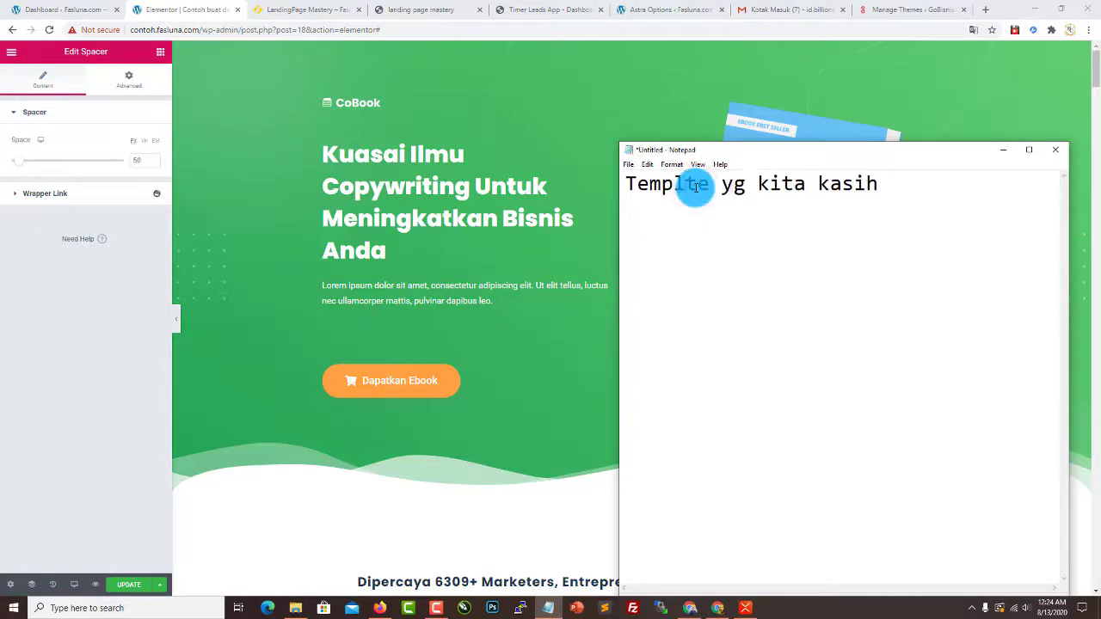
type("a")
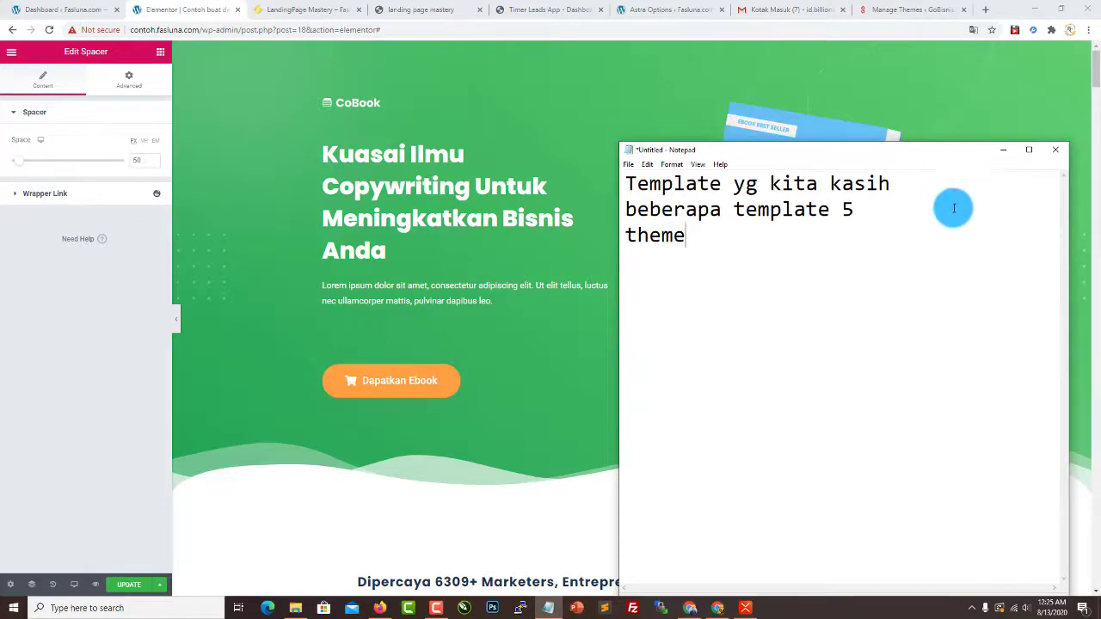
left_click(1001, 158)
Step: Switch to the GoBisnis.Digital site's theme management and activate the Astra theme
left_click(912, 10)
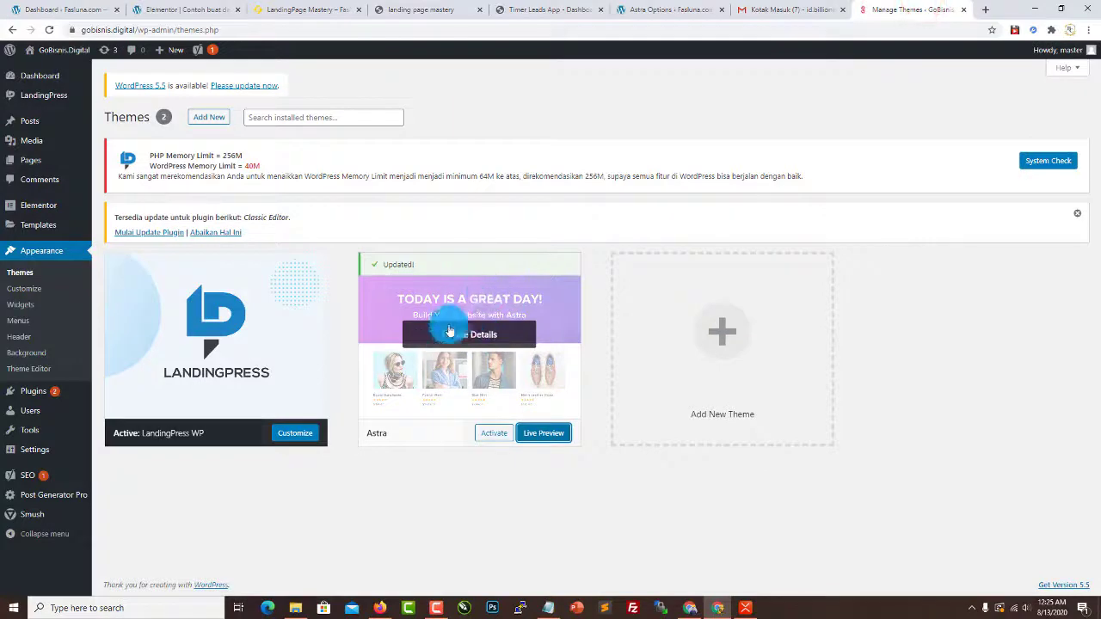
left_click(494, 433)
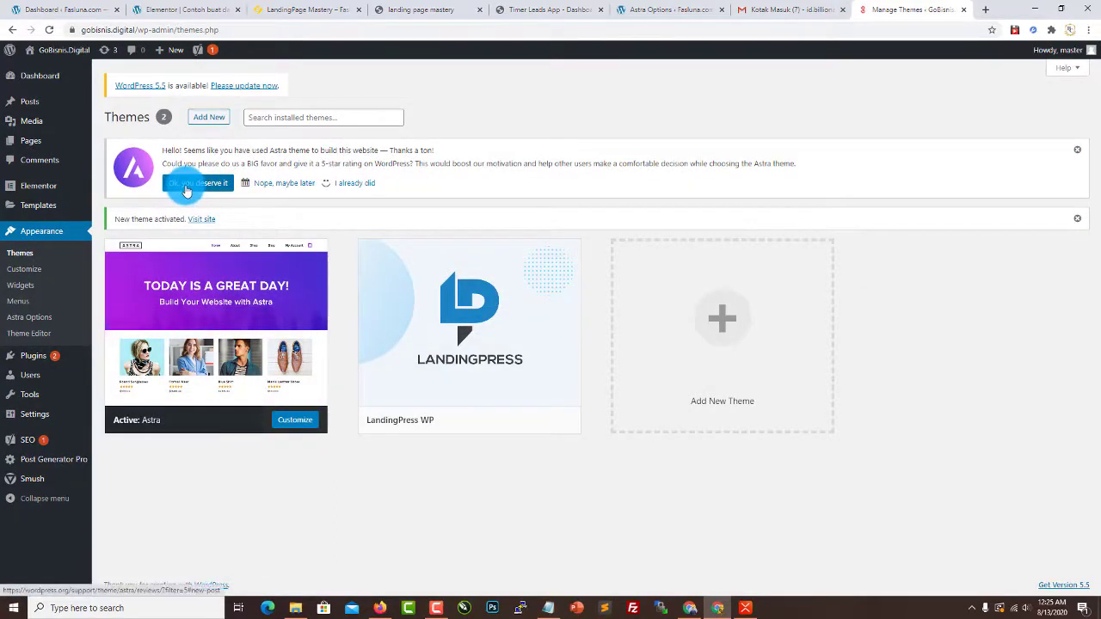
Step: Install and activate the importer plugin from Astra Options and open the Starter Templates library
left_click(38, 320)
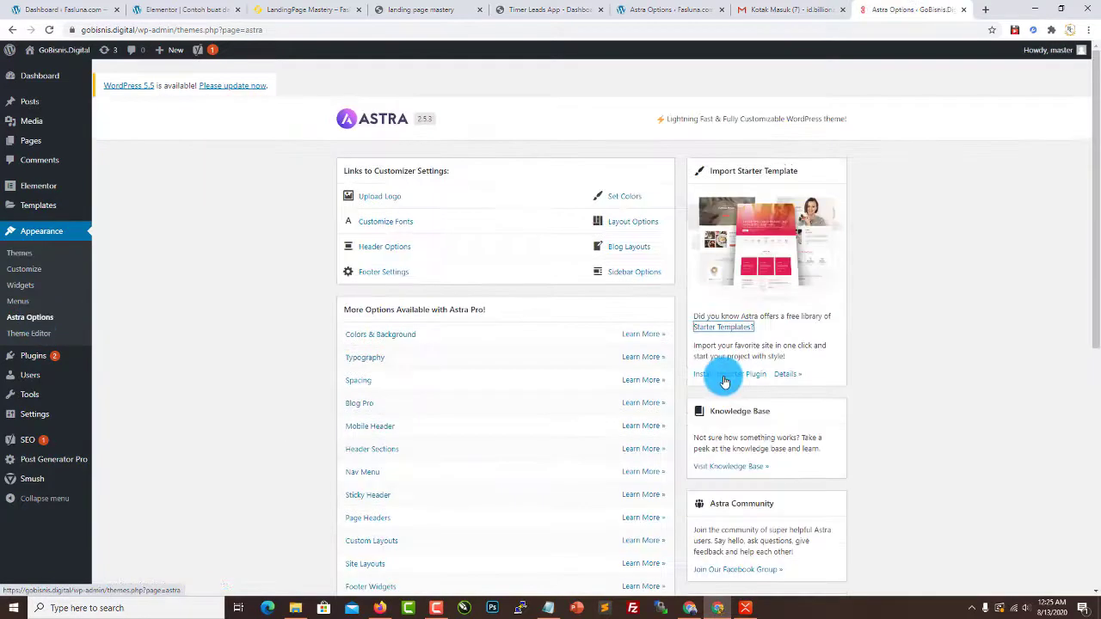
left_click(720, 377)
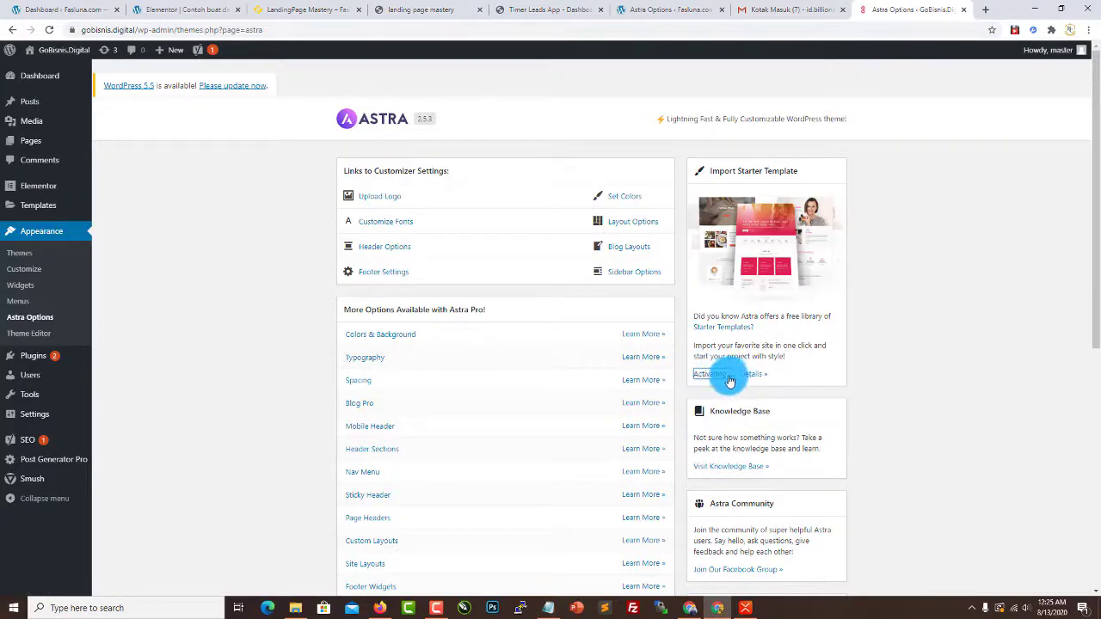
left_click(730, 380)
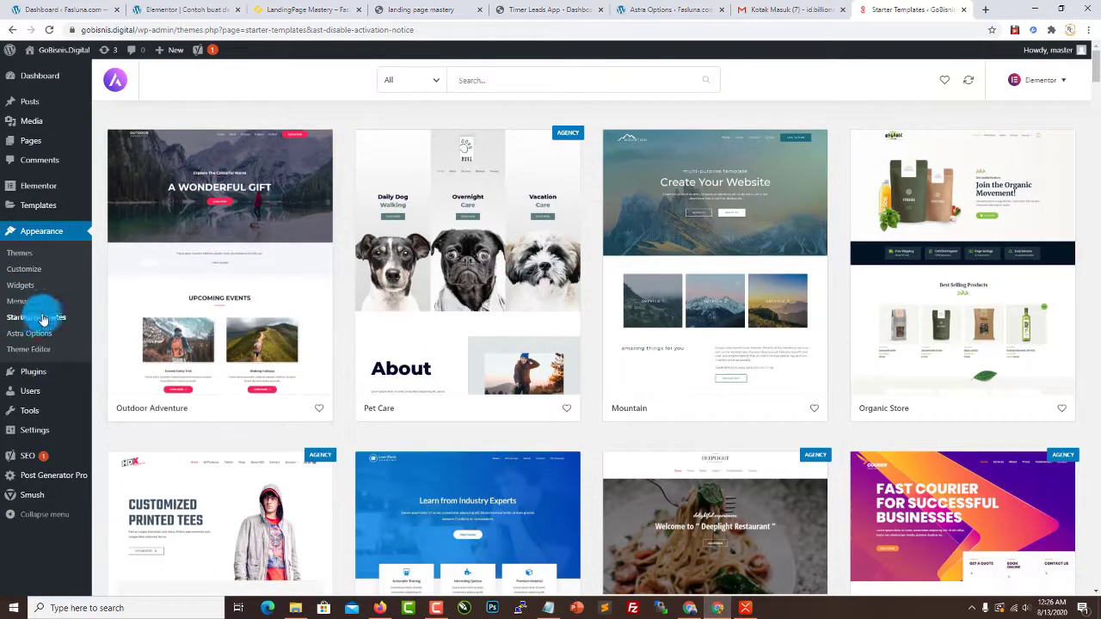
Step: Browse the Elementor starter templates and look at the Cosmetics Store template's details before returning to the library
scroll(941, 216, "down", 4)
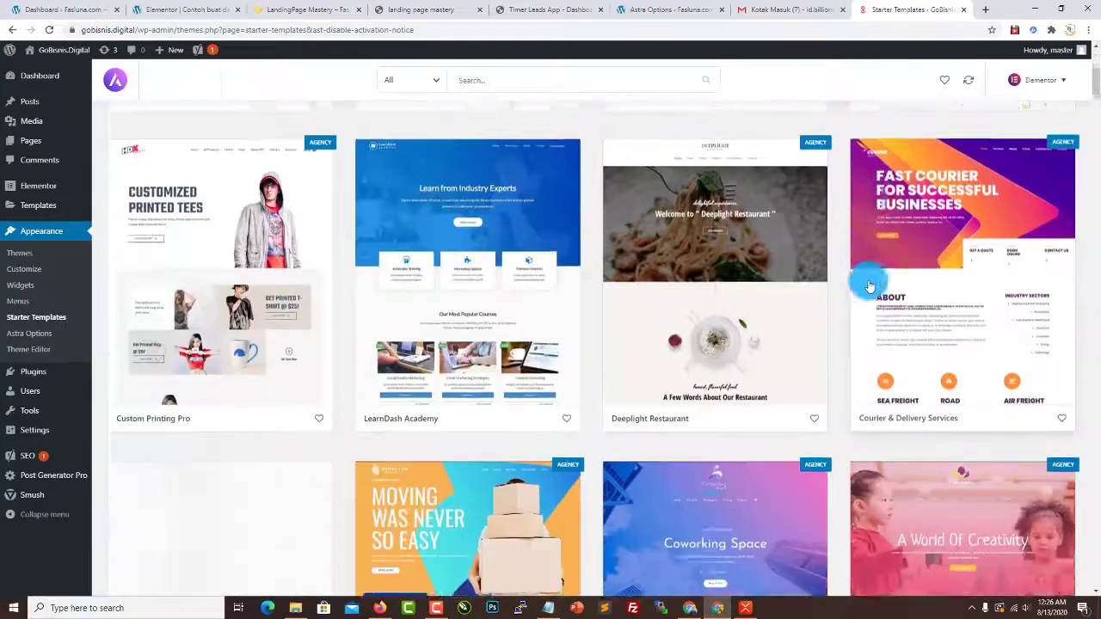
scroll(505, 422, "down", 4)
scroll(533, 413, "up", 2)
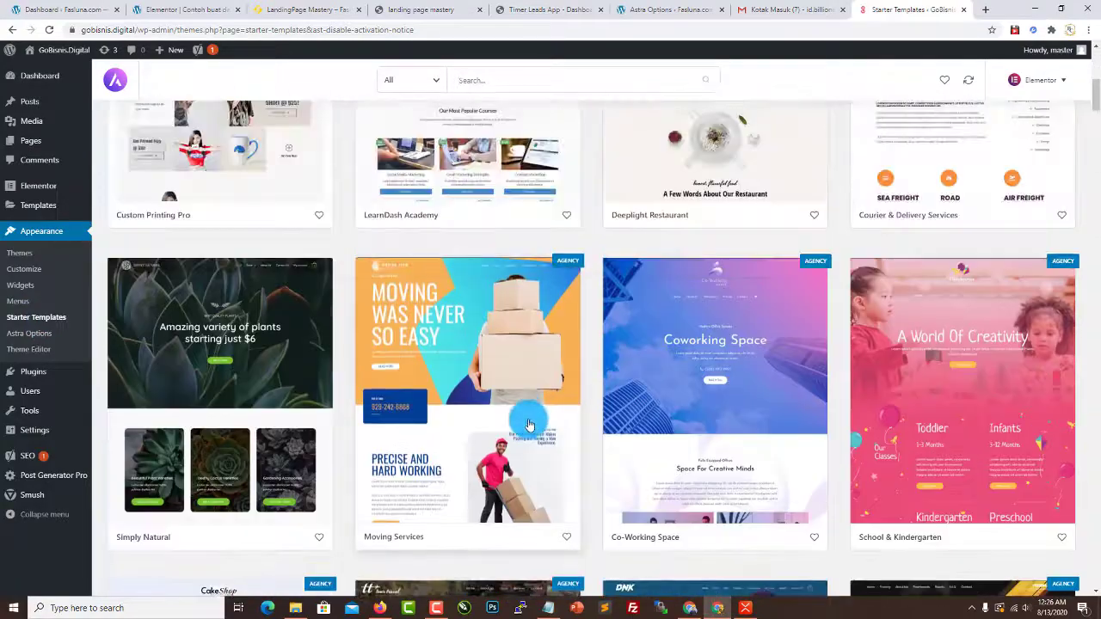
scroll(529, 425, "down", 2)
scroll(529, 425, "up", 3)
scroll(781, 422, "down", 3)
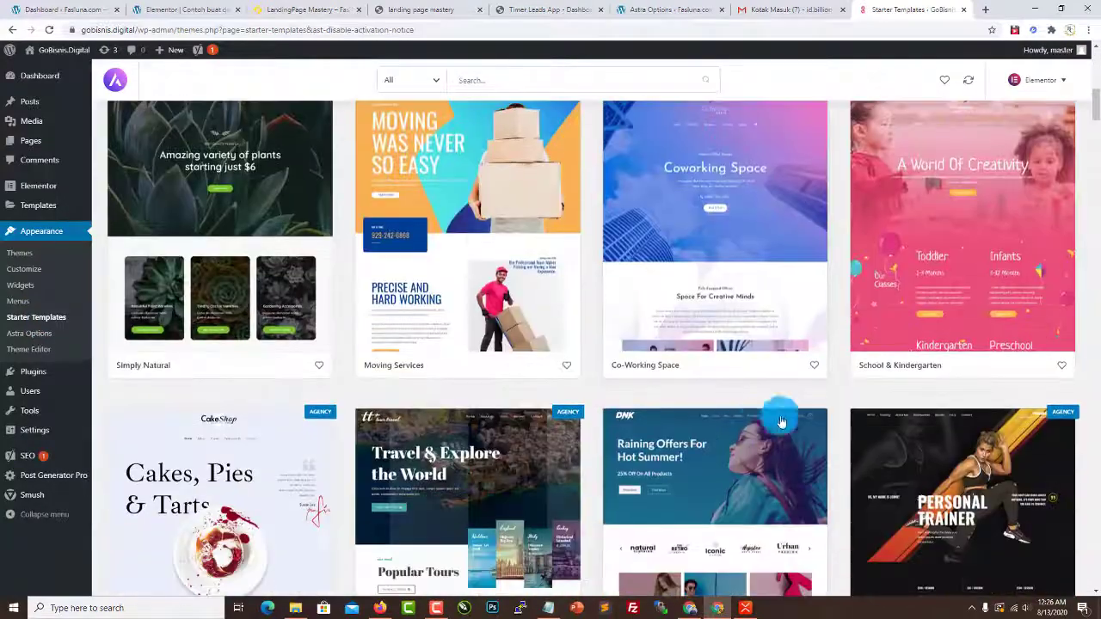
scroll(731, 396, "down", 3)
scroll(635, 325, "down", 1)
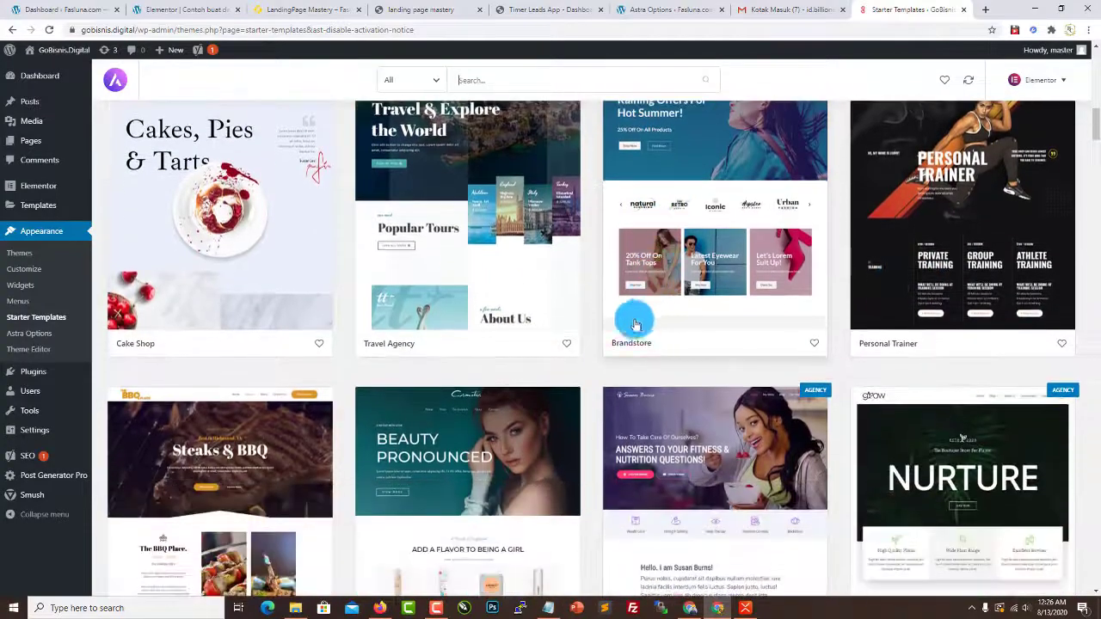
scroll(634, 325, "down", 2)
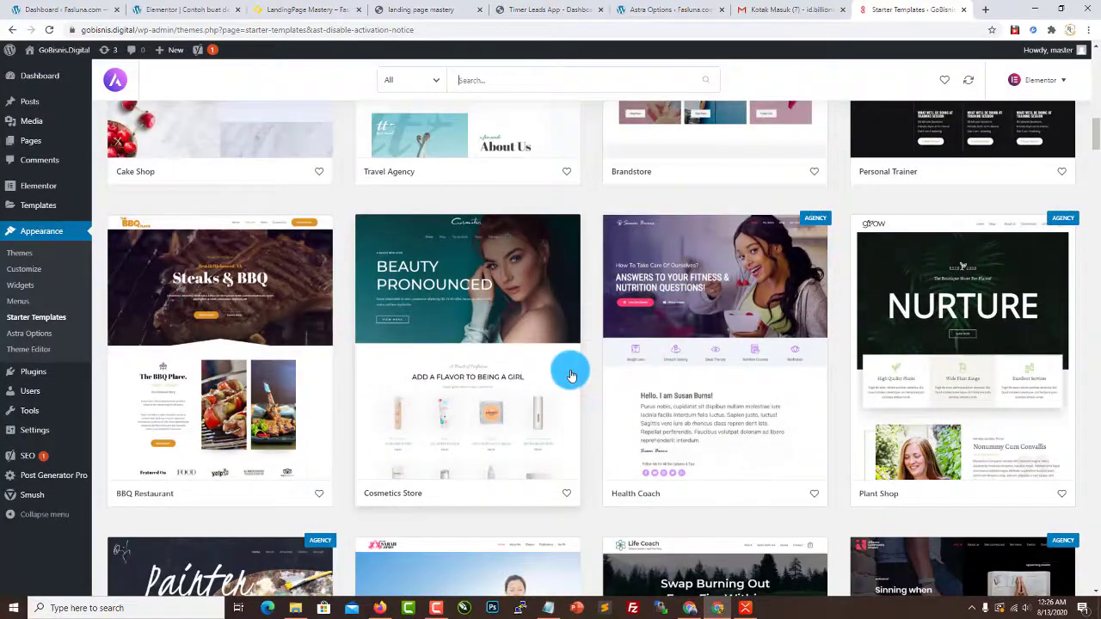
scroll(465, 291, "down", 2)
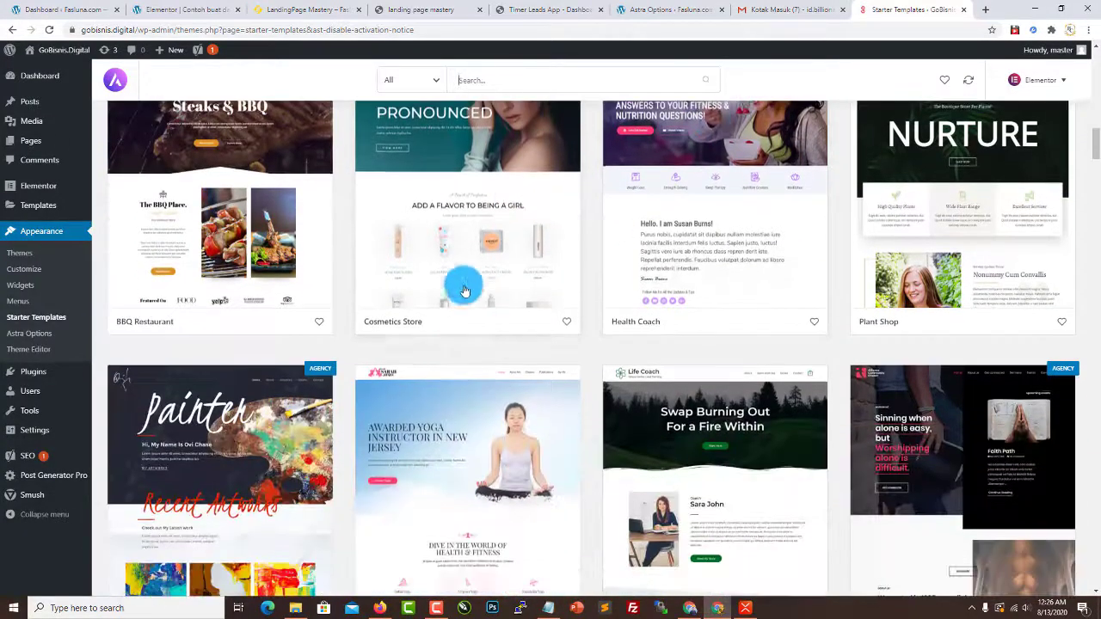
left_click(468, 185)
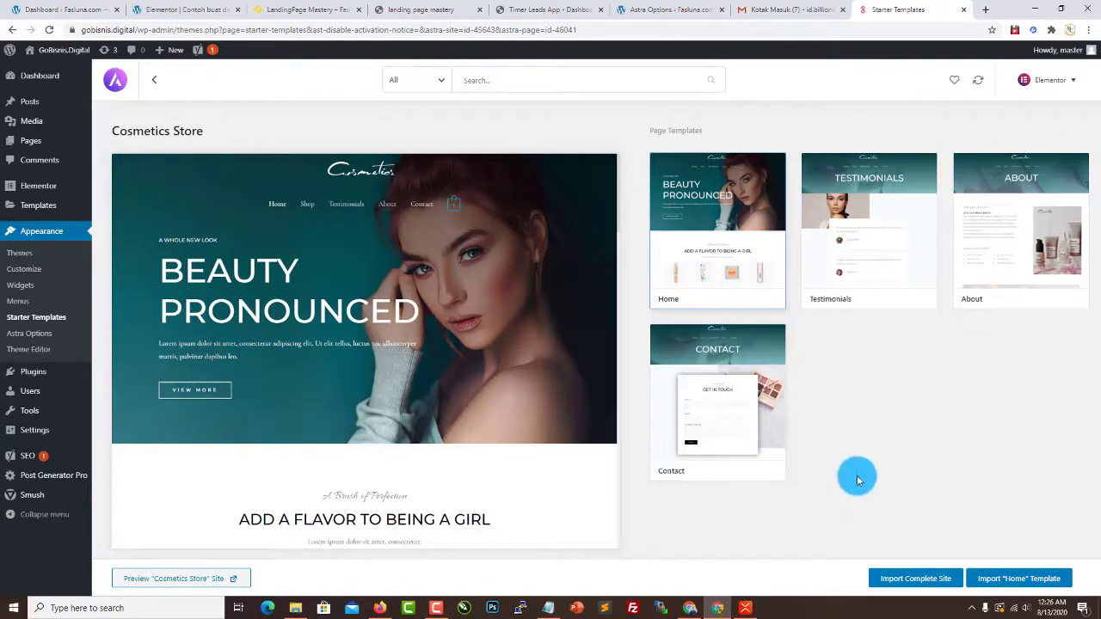
left_click(154, 79)
Step: Browse further through the starter templates and look at the Personal Fitness Trainer template's details before returning to the library
scroll(296, 361, "down", 5)
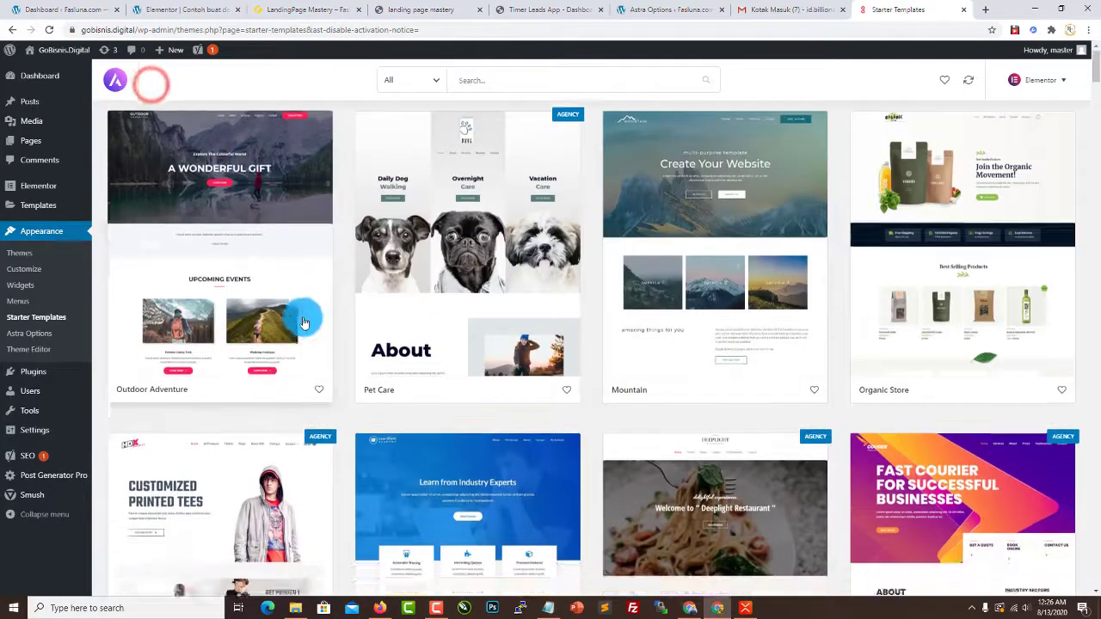
scroll(602, 396, "down", 2)
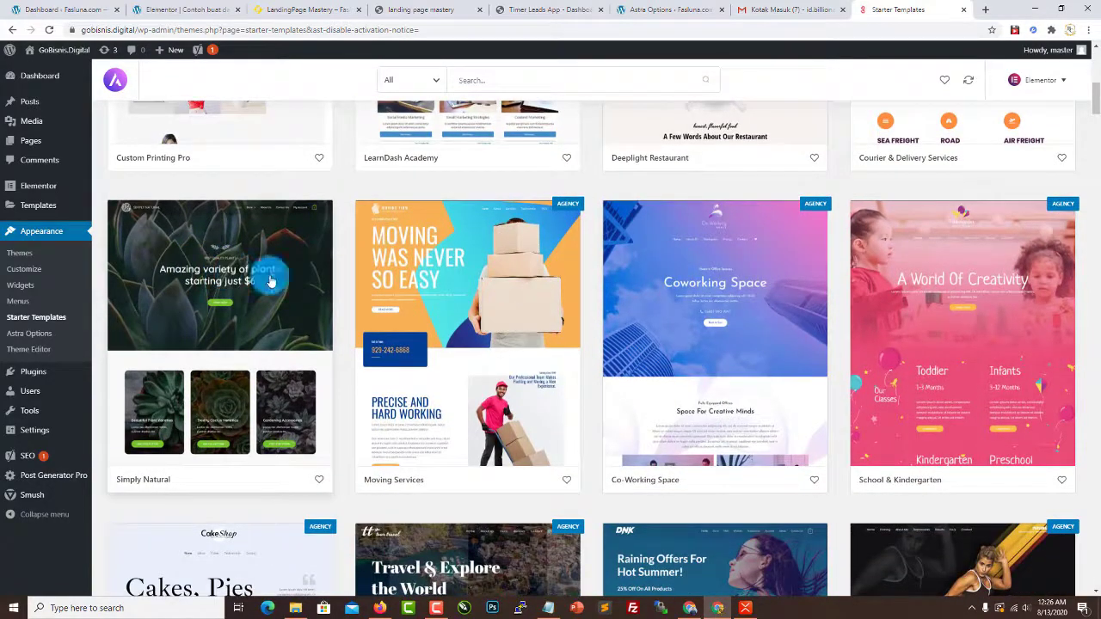
scroll(771, 406, "down", 3)
scroll(772, 406, "down", 2)
scroll(745, 275, "down", 2)
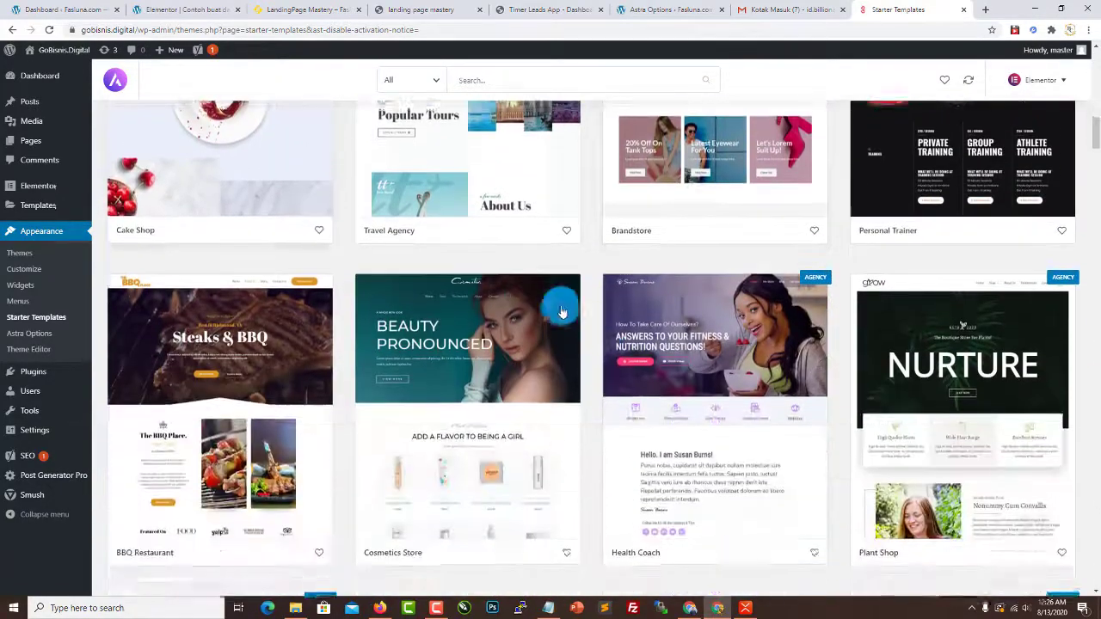
scroll(676, 491, "down", 5)
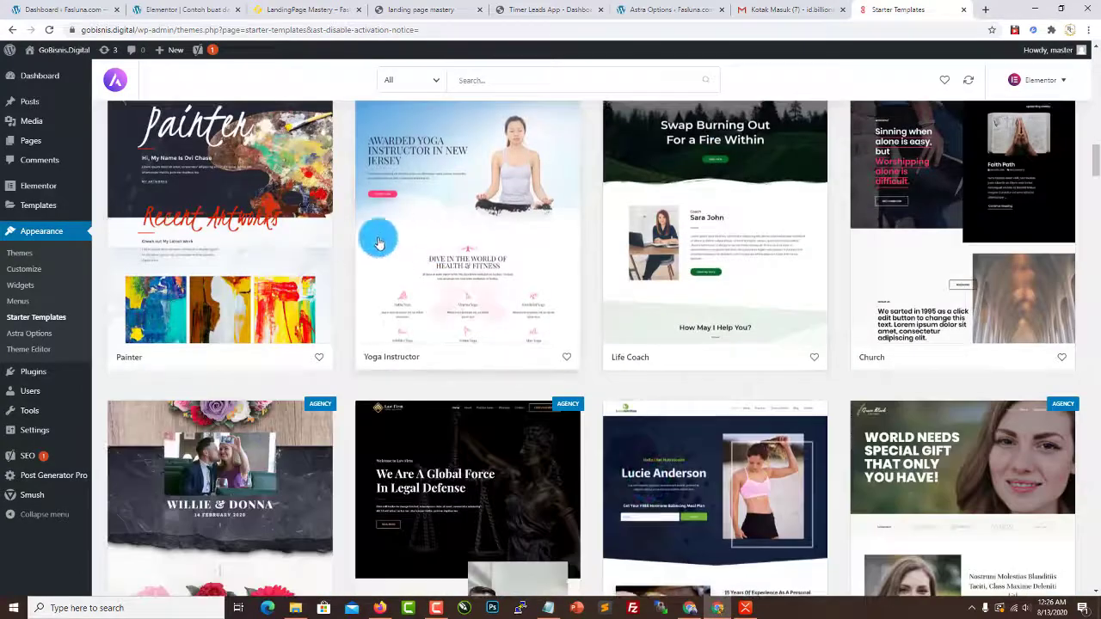
scroll(381, 238, "down", 3)
scroll(786, 387, "down", 3)
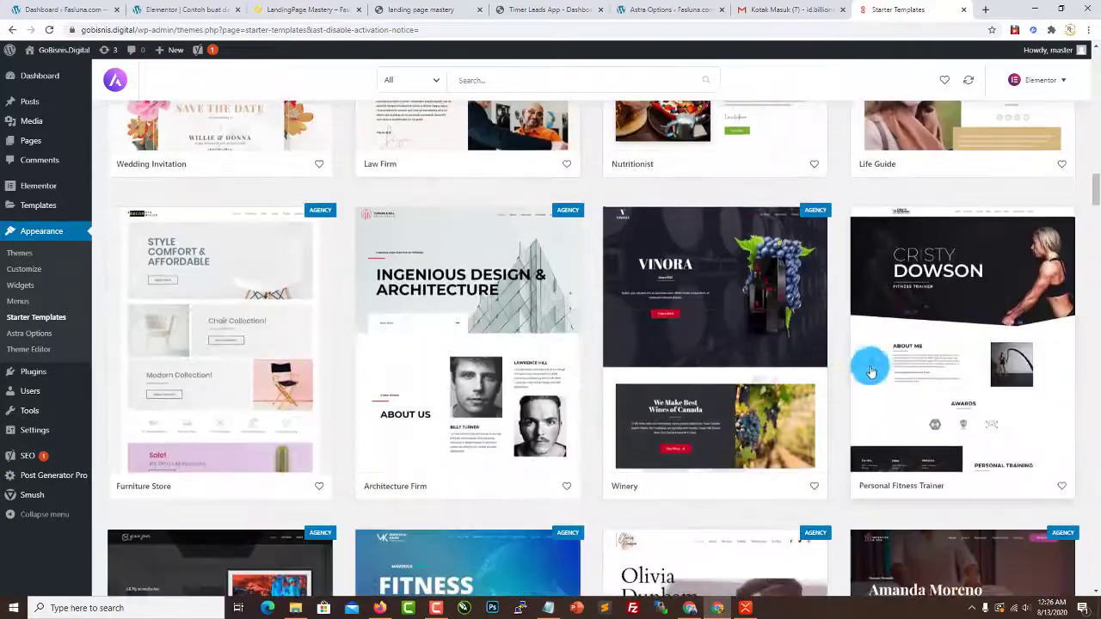
left_click(994, 320)
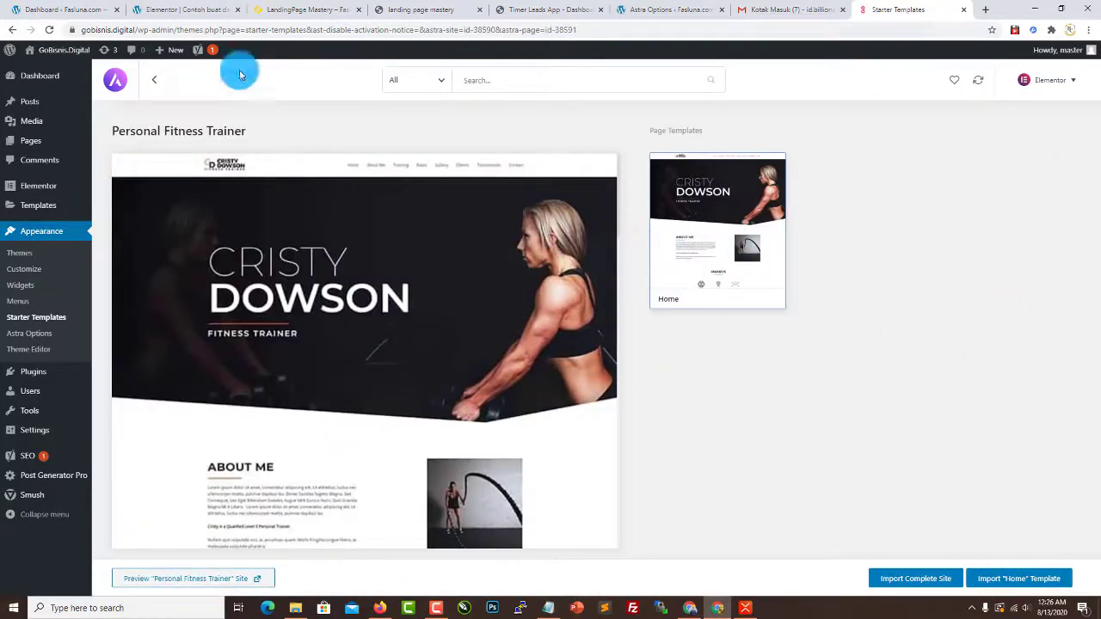
left_click(158, 79)
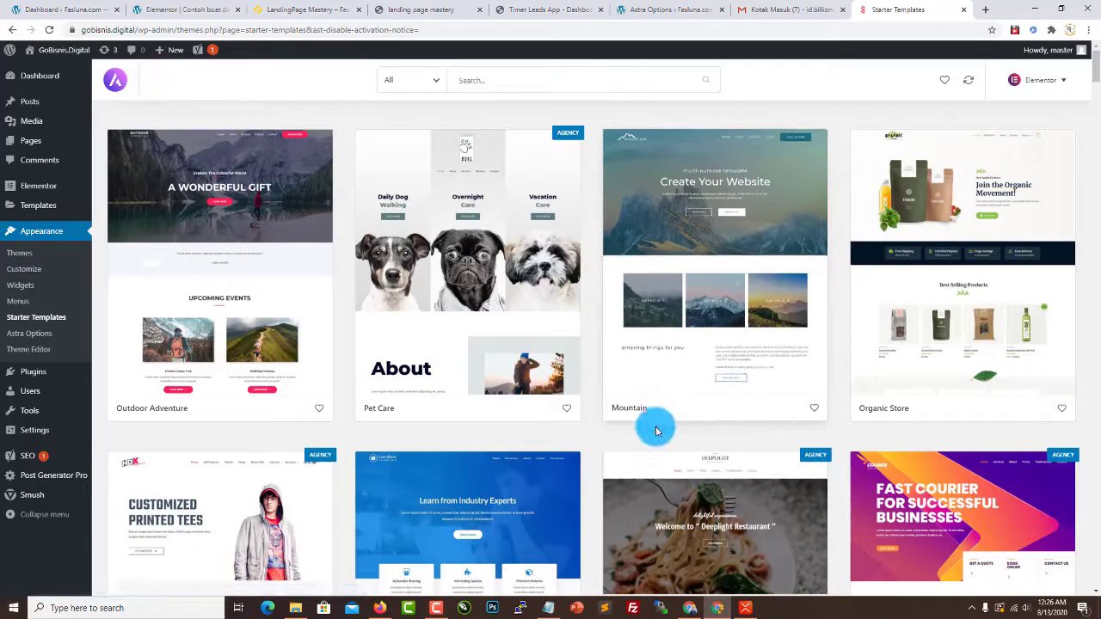
Step: Browse the starter templates and examine the LearnDash Academy template's Home, All Courses, About and Contact pages before returning to the library
scroll(661, 421, "down", 3)
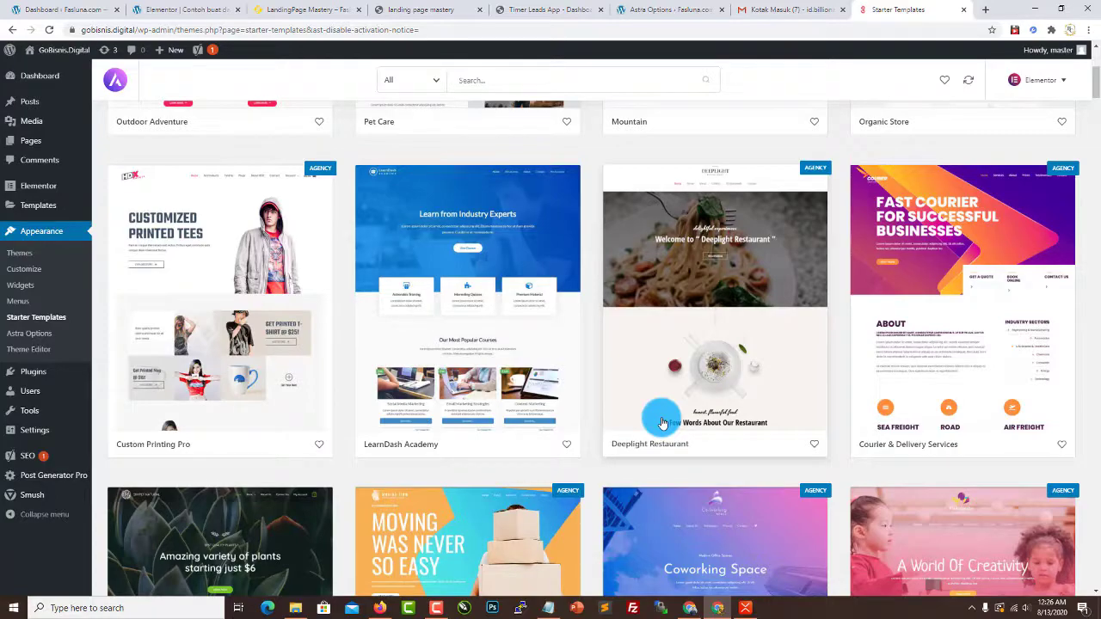
scroll(610, 350, "down", 7)
scroll(579, 413, "up", 7)
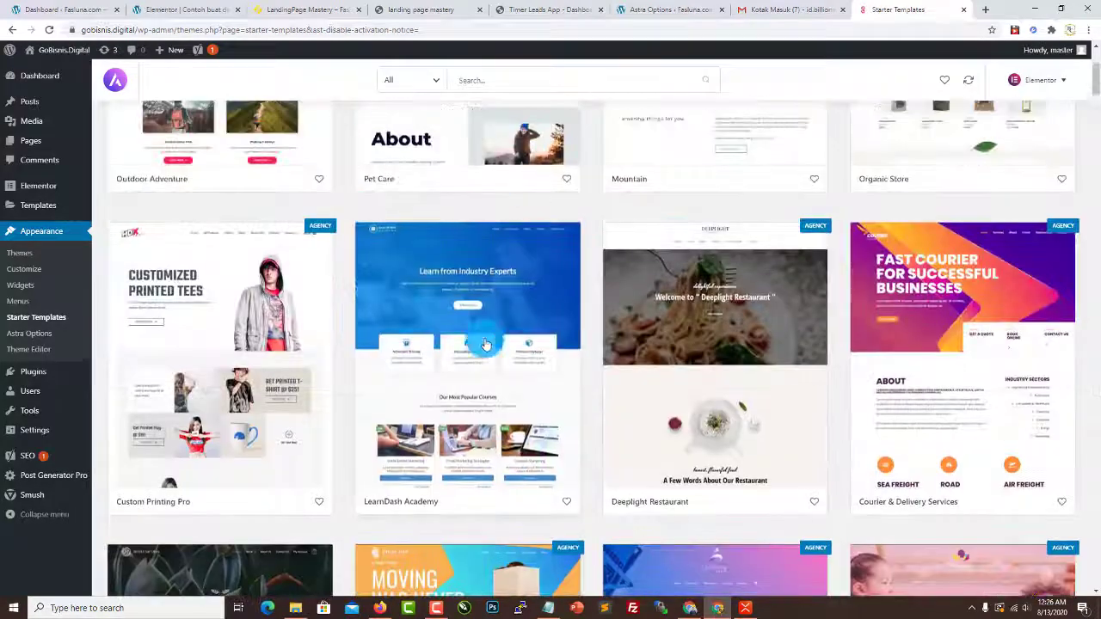
scroll(680, 347, "down", 8)
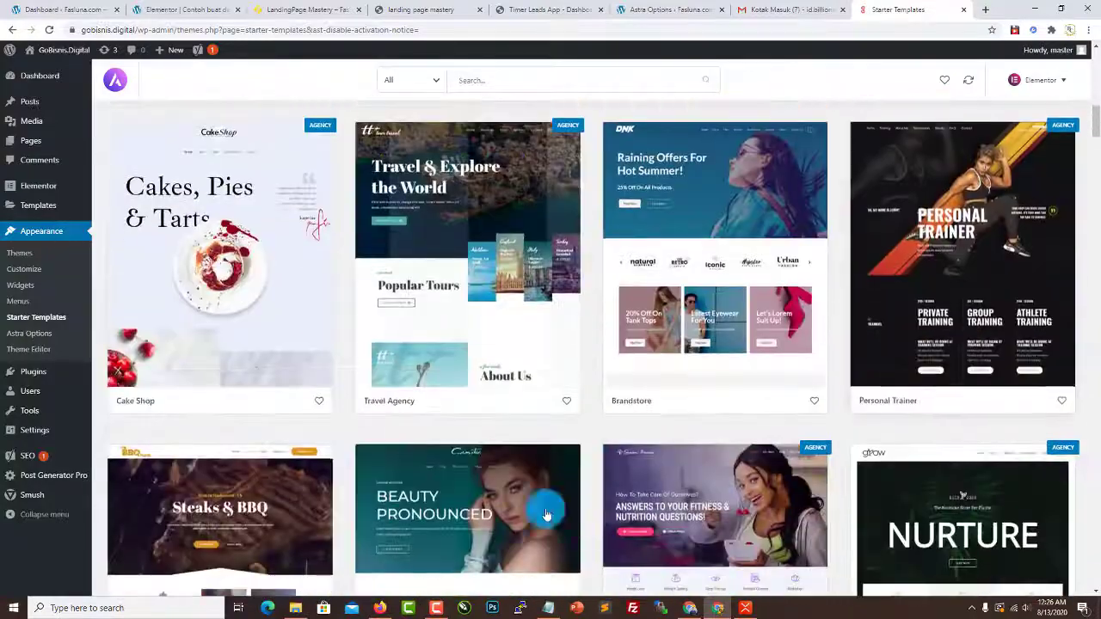
scroll(459, 364, "up", 10)
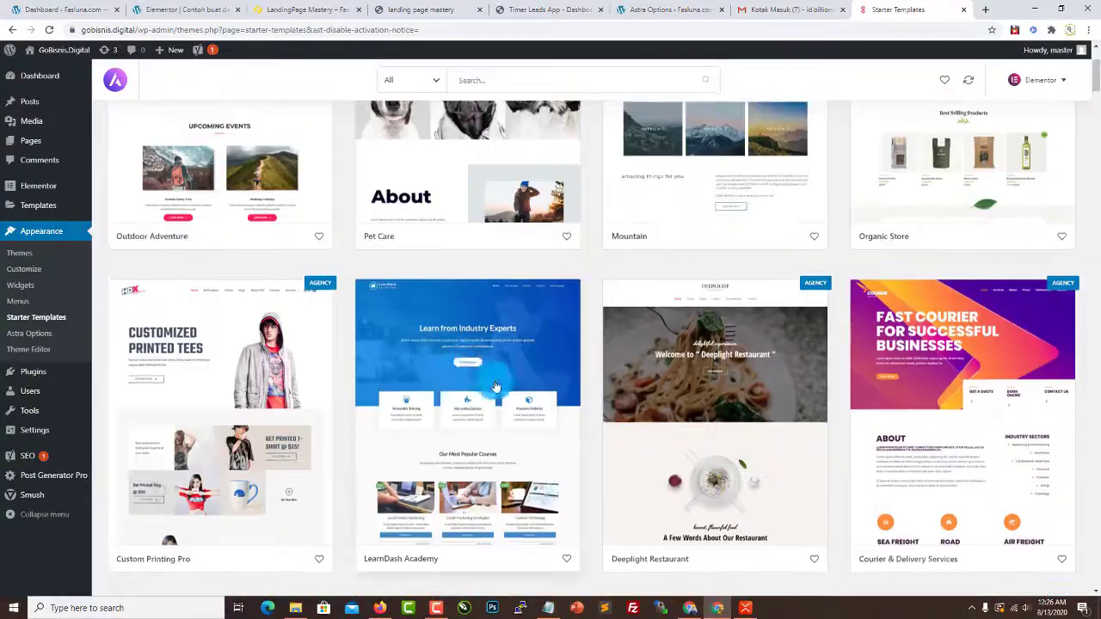
left_click(497, 397)
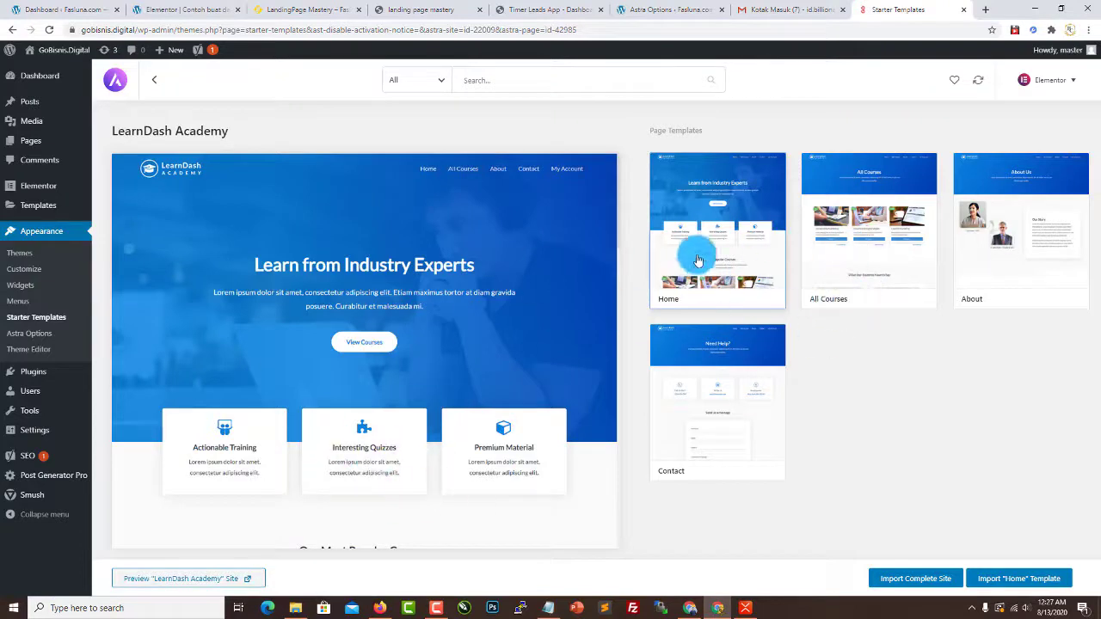
left_click(868, 250)
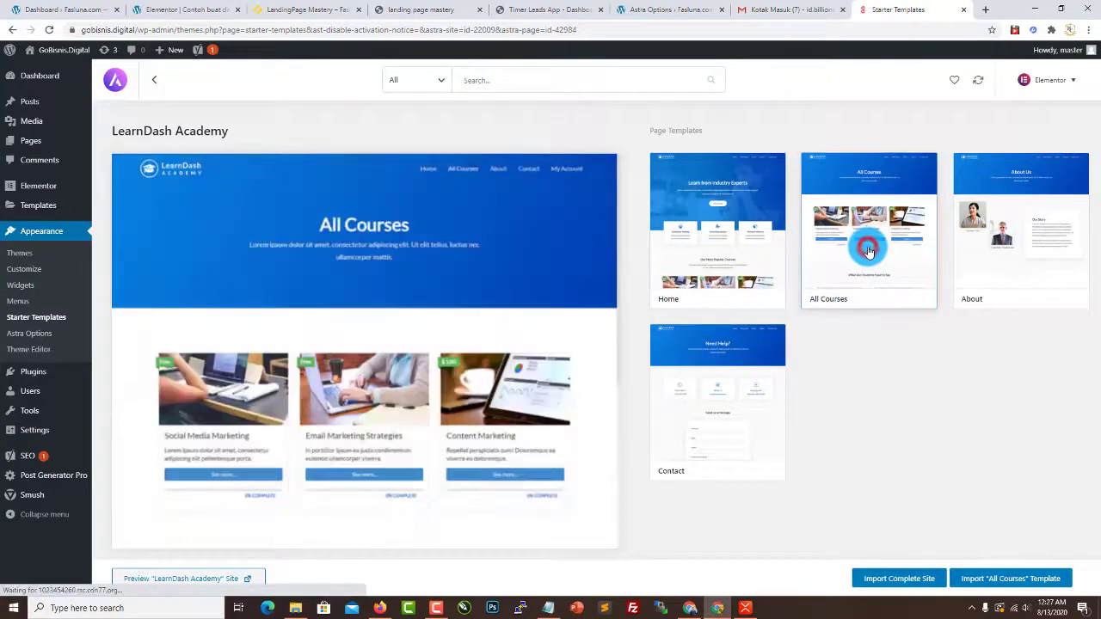
left_click(1014, 272)
left_click(686, 438)
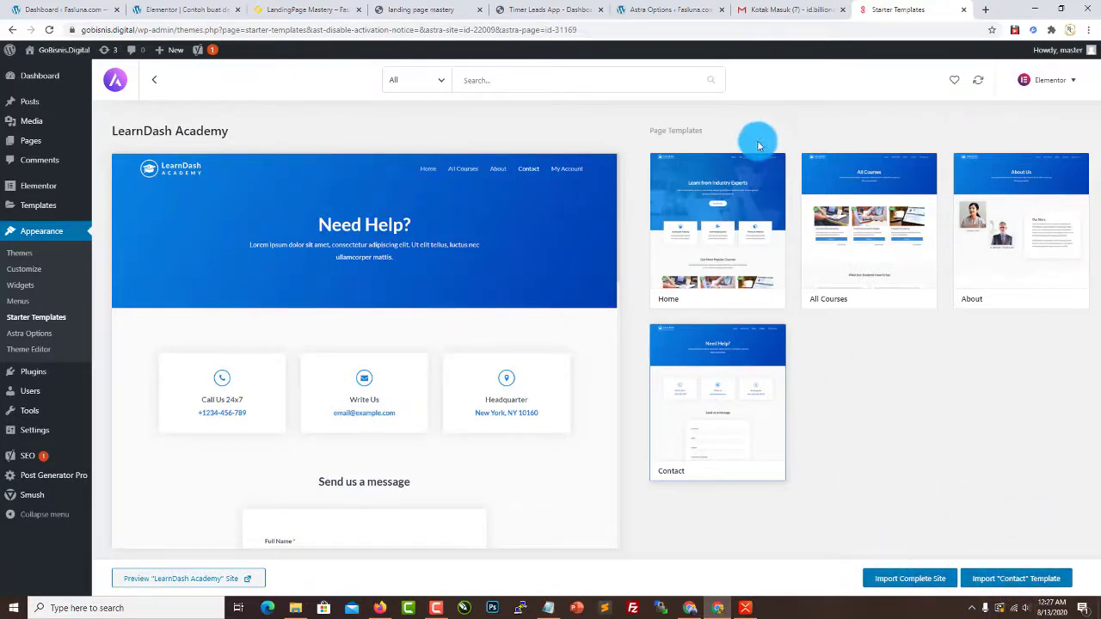
left_click(706, 215)
left_click(166, 82)
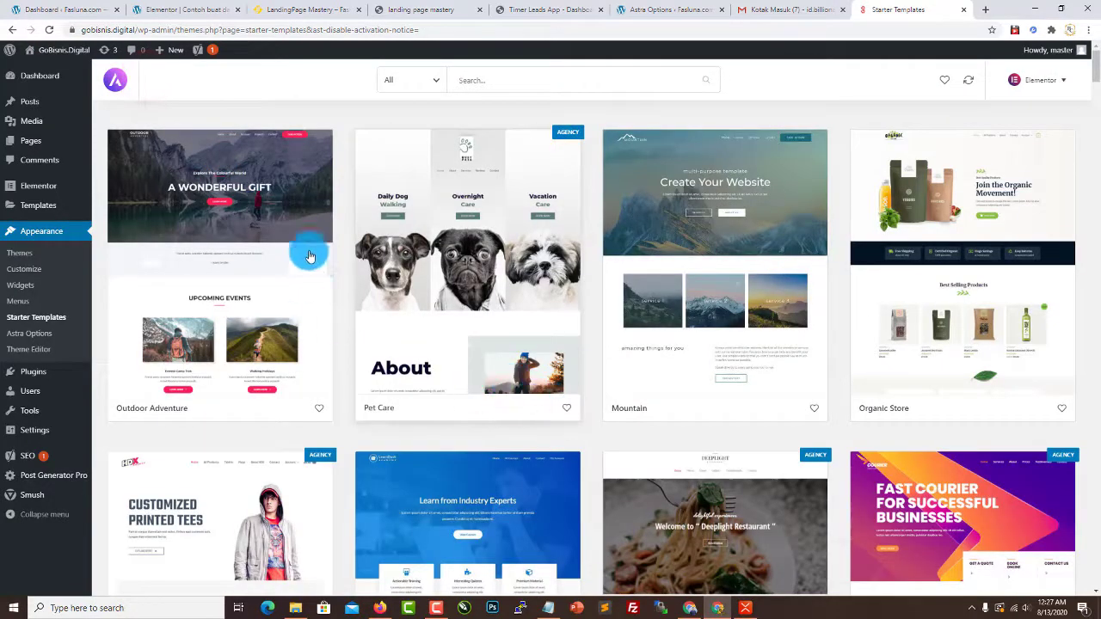
Step: Switch to Notepad to list "google" as a template source, and search Google for "free template elementor" in a new browser tab
left_click(548, 608)
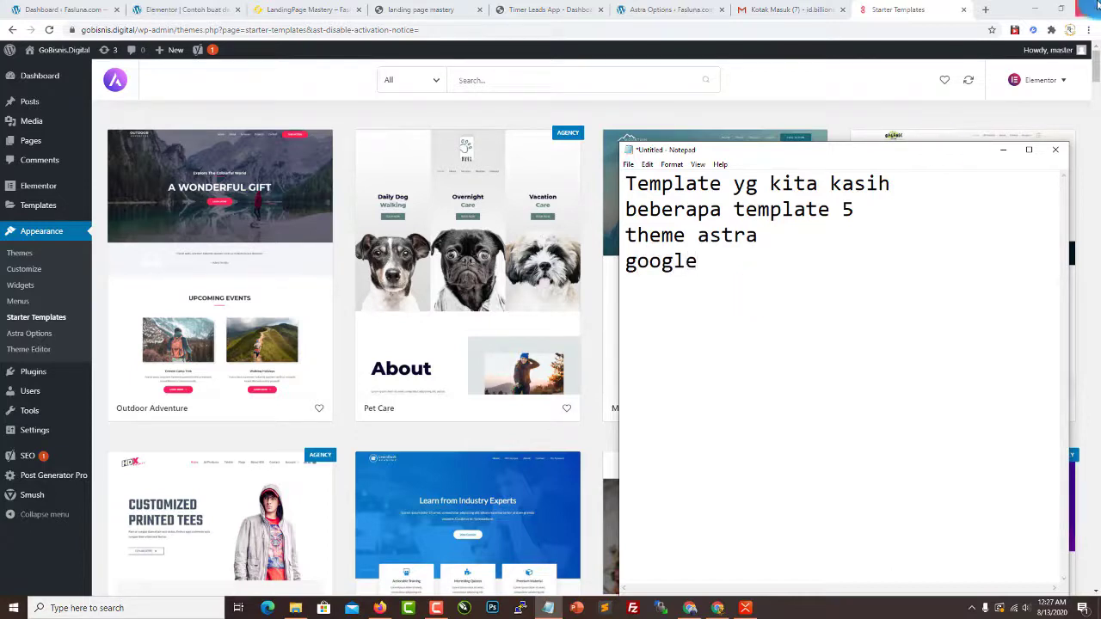
left_click(990, 11)
type("tem")
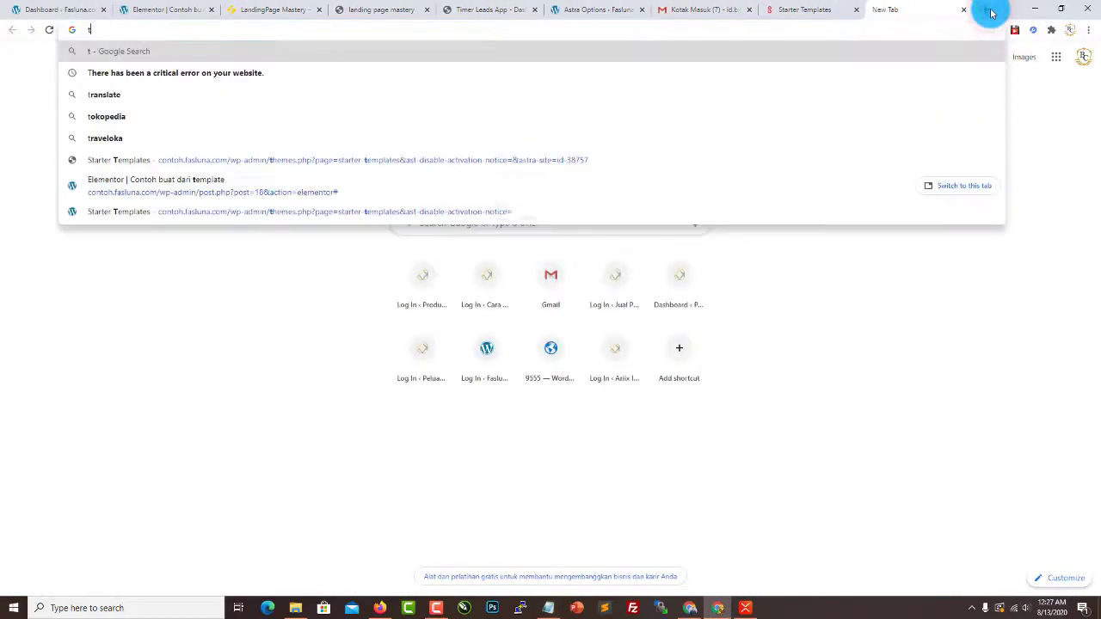
key("BackSpace")
key("BackSpace")
key("BackSpace")
type("f")
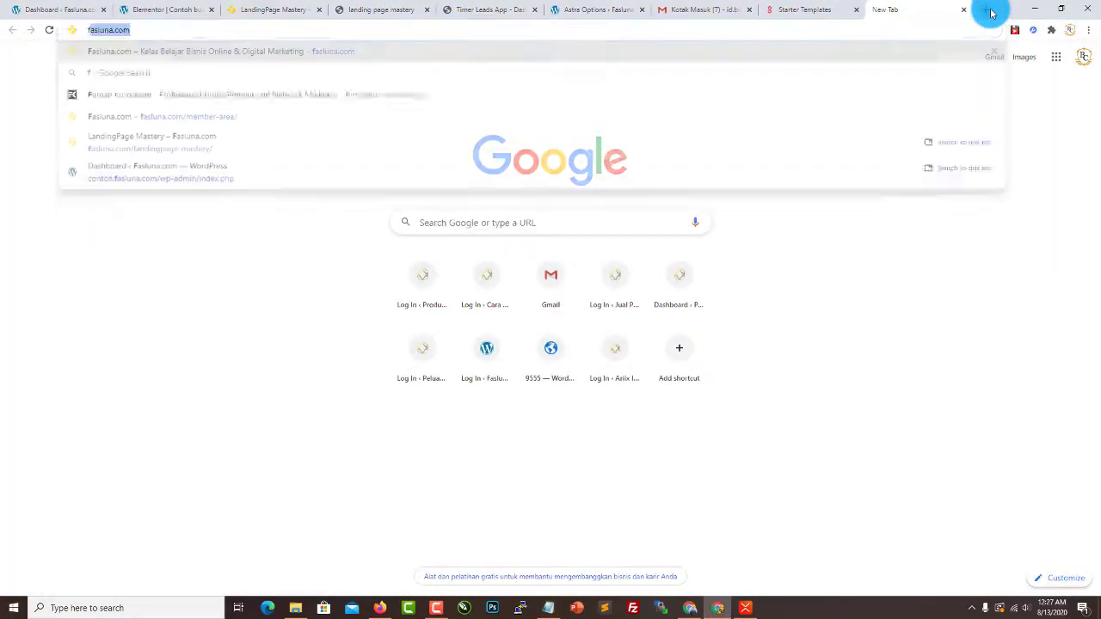
type("ree templ")
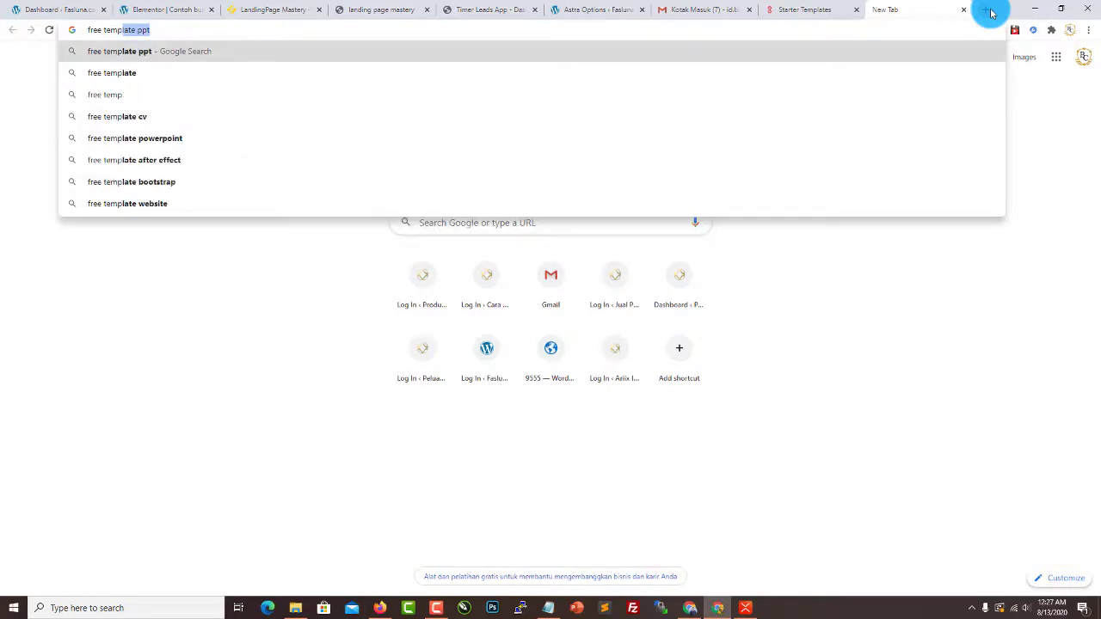
type("ate ")
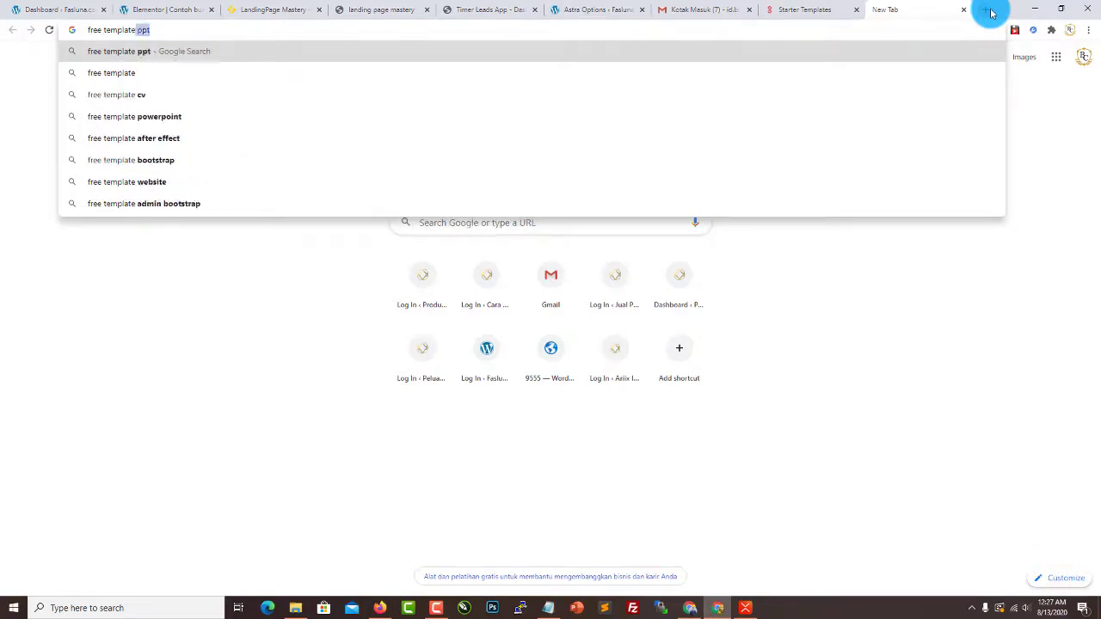
type("eleme")
key("Return")
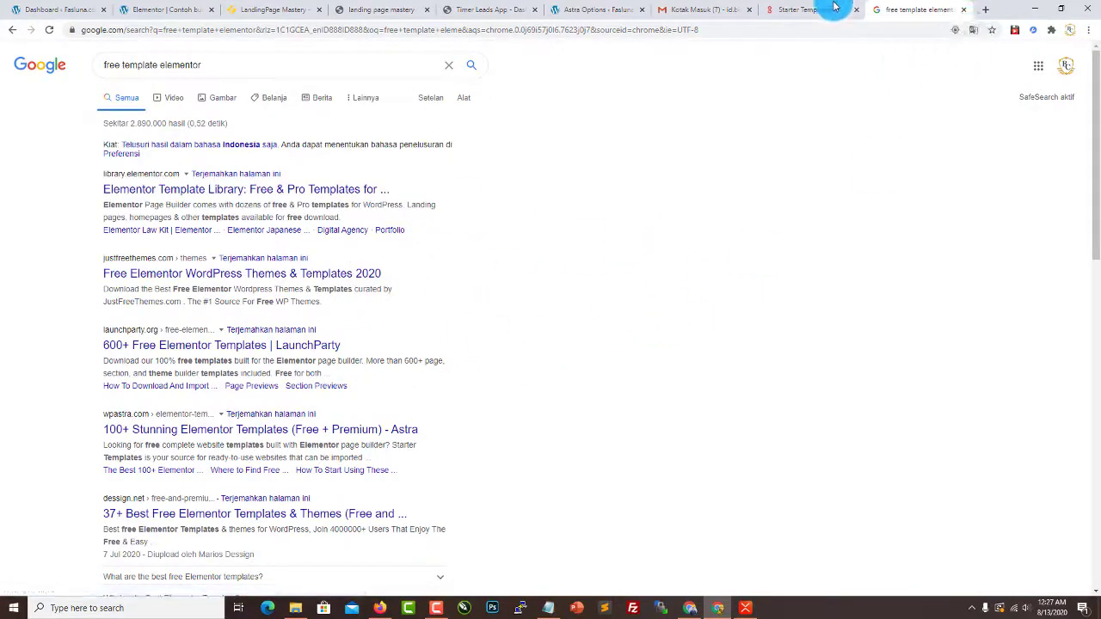
Step: Return to the Starter Templates page, add the line "template berbayar" to the Notepad list and minimize the notes
left_click(804, 9)
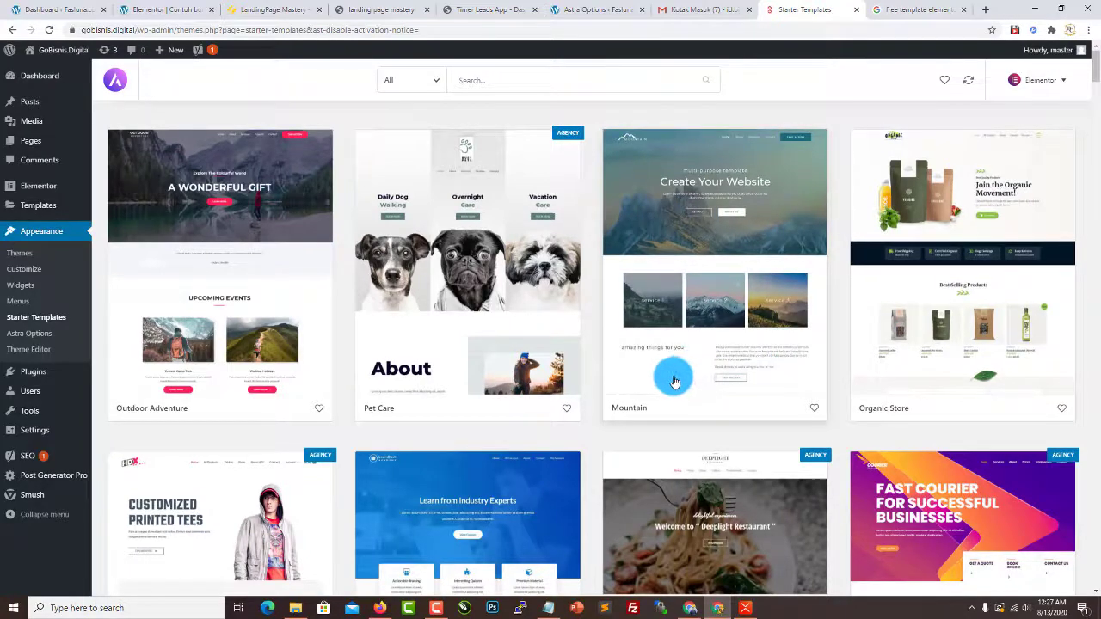
left_click(547, 608)
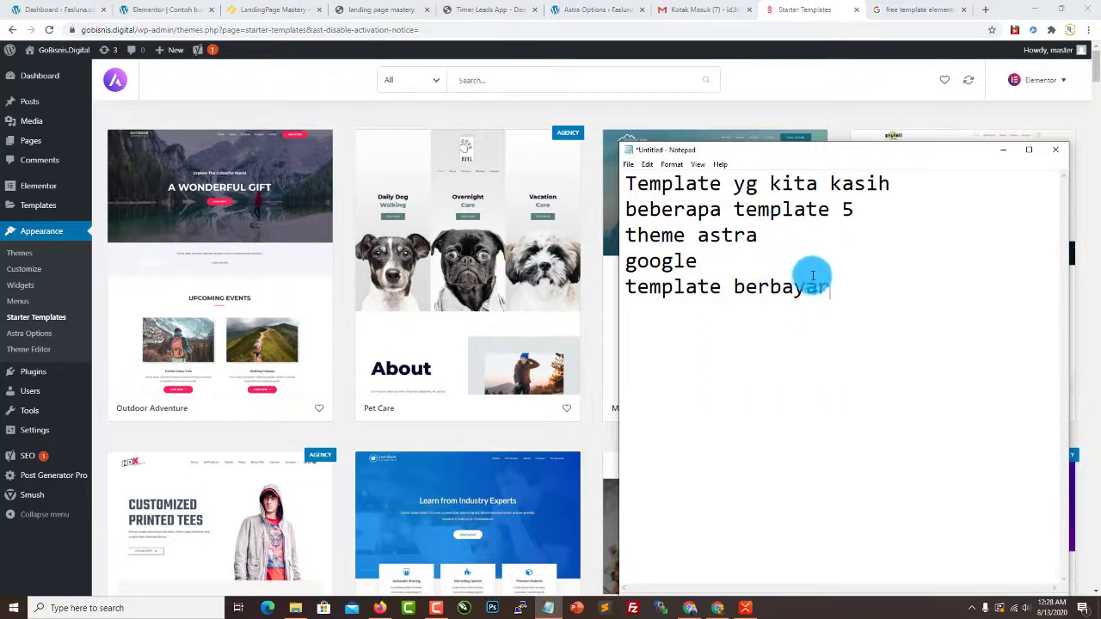
left_click(1003, 152)
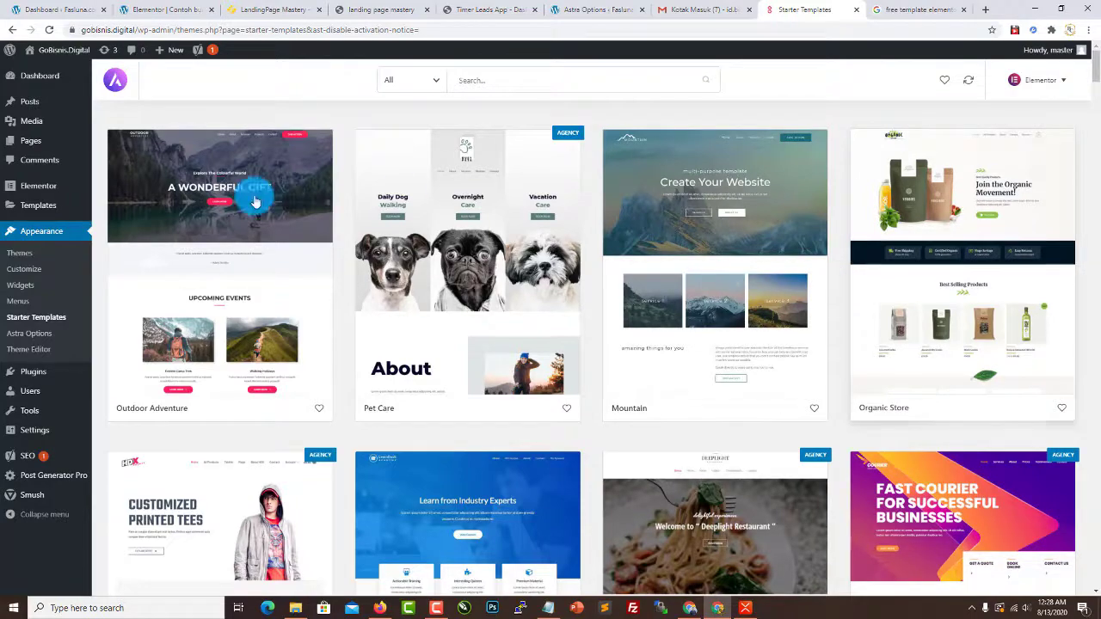
Step: Browse the range of designs in the Starter Templates library and return to the beginning of the list
scroll(287, 421, "down", 3)
scroll(246, 246, "up", 2)
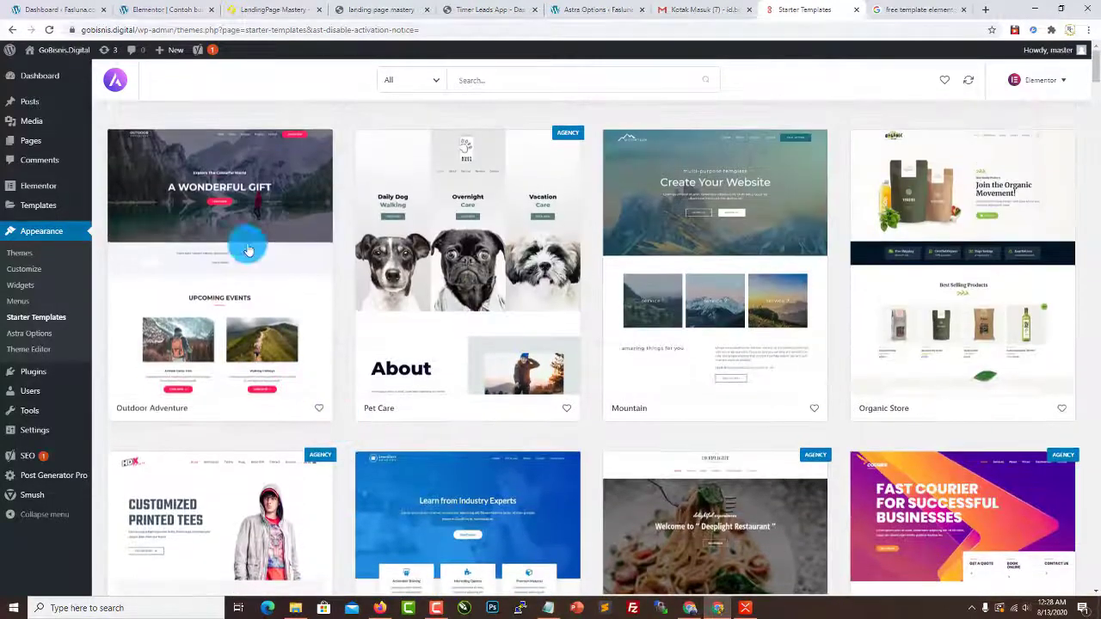
scroll(602, 396, "down", 7)
scroll(746, 440, "down", 3)
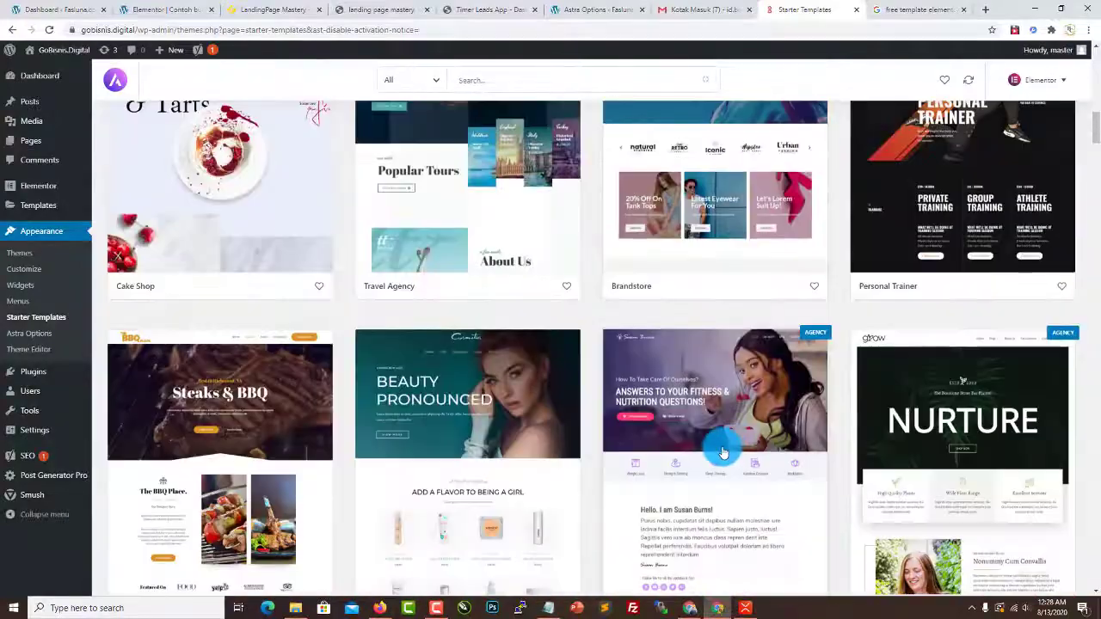
scroll(723, 449, "up", 11)
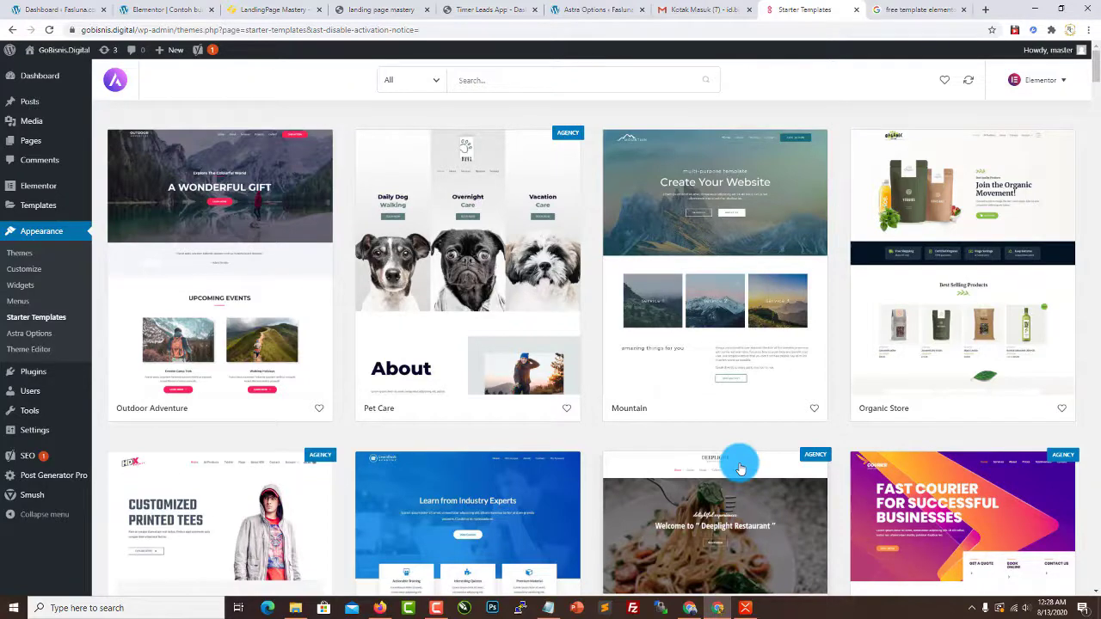
scroll(528, 373, "down", 10)
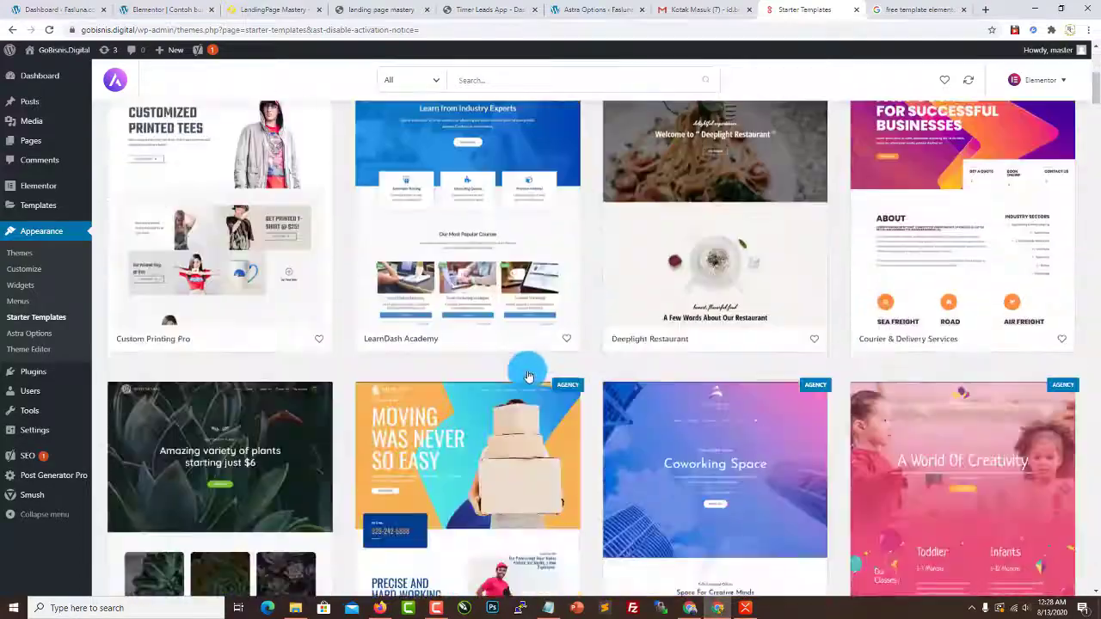
scroll(457, 353, "down", 15)
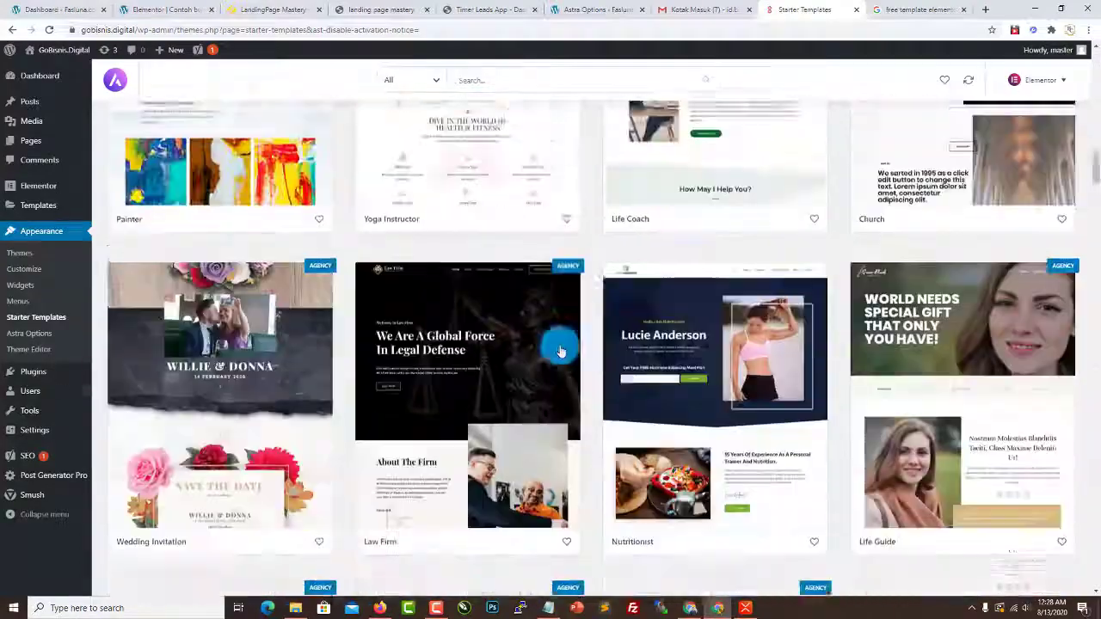
scroll(659, 405, "down", 10)
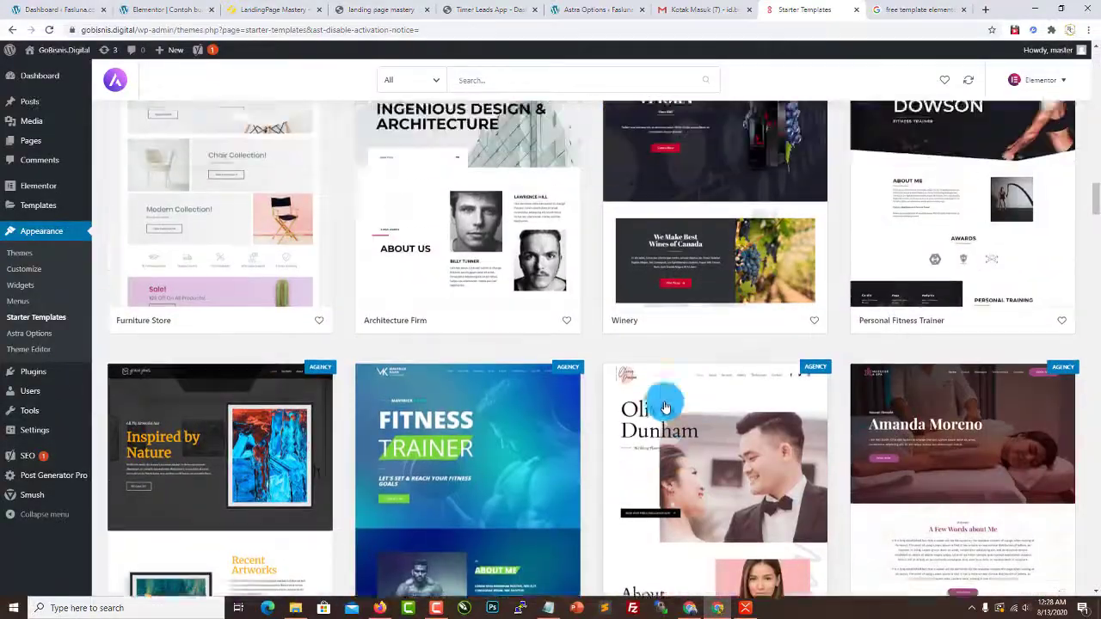
scroll(663, 414, "up", 3)
scroll(659, 412, "down", 10)
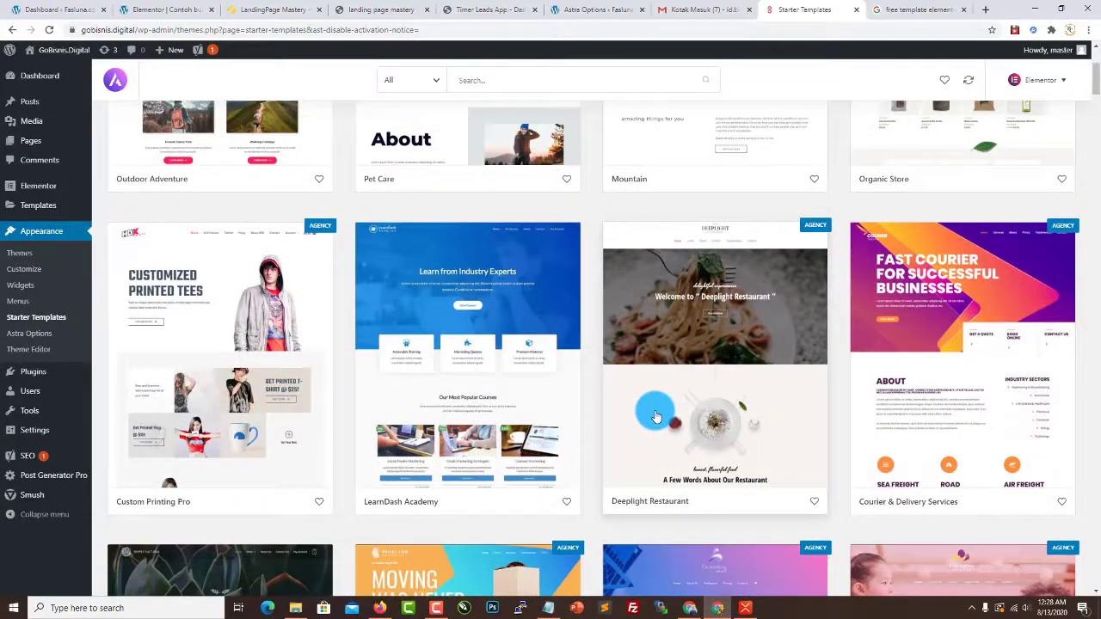
scroll(611, 409, "up", 3)
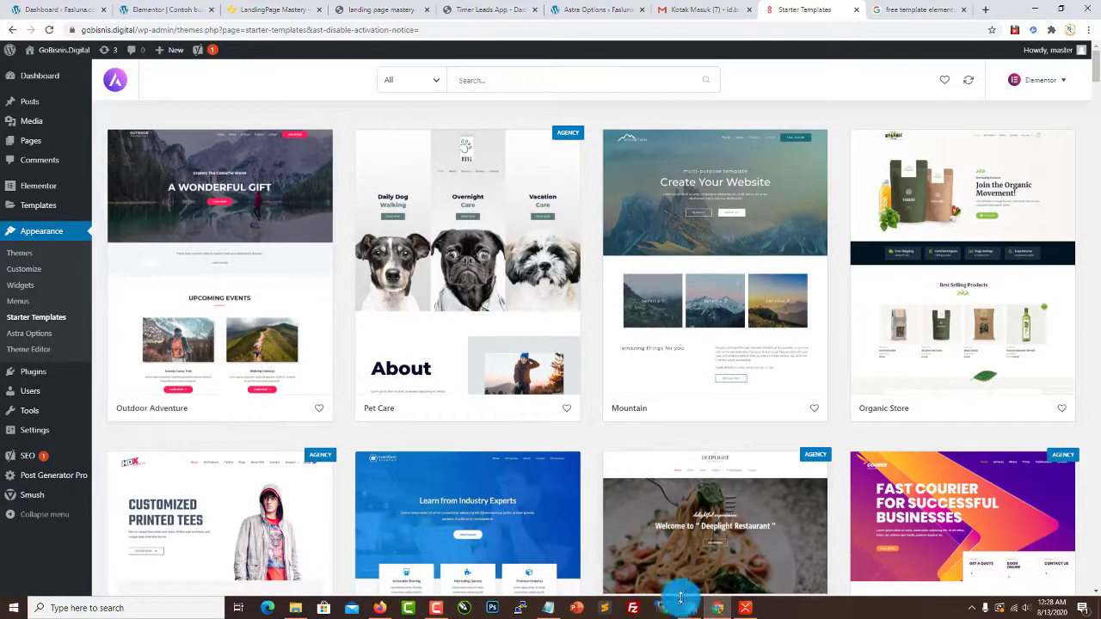
Step: Review the OPTIMASI branch of the XMind mind map, and view the LandingPage Mastery page's hero area in the browser
left_click(741, 610)
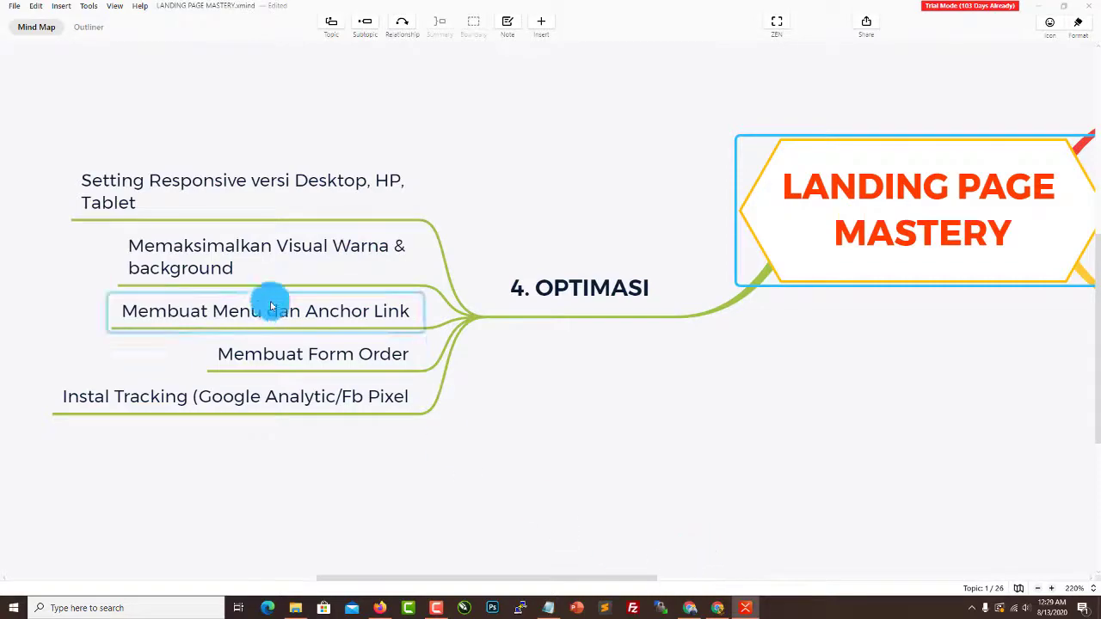
left_click(745, 608)
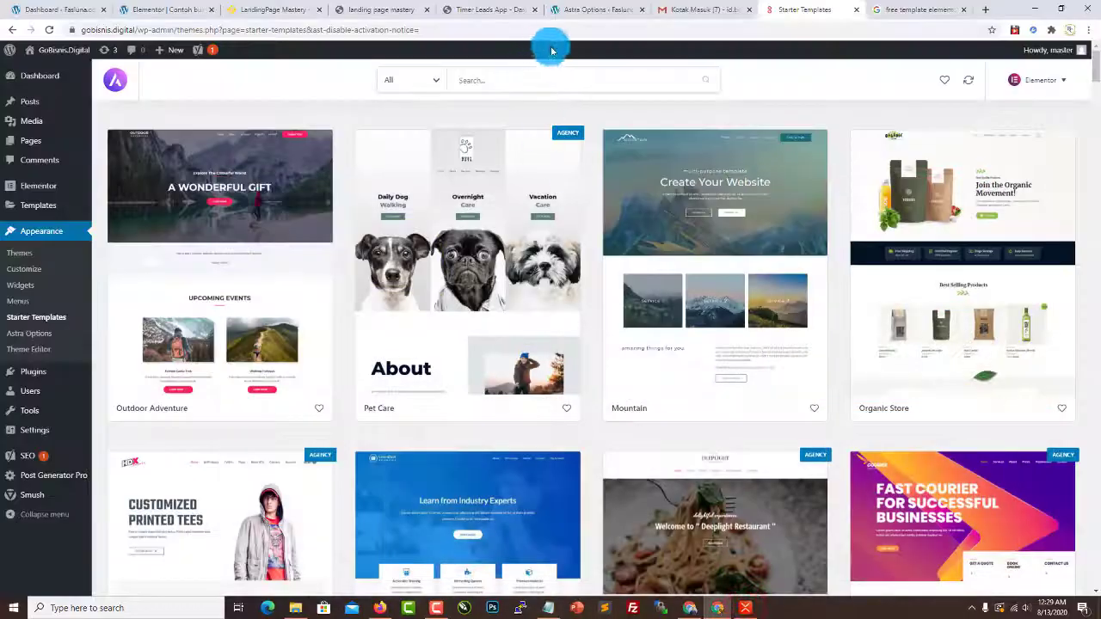
left_click(300, 13)
scroll(429, 320, "up", 10)
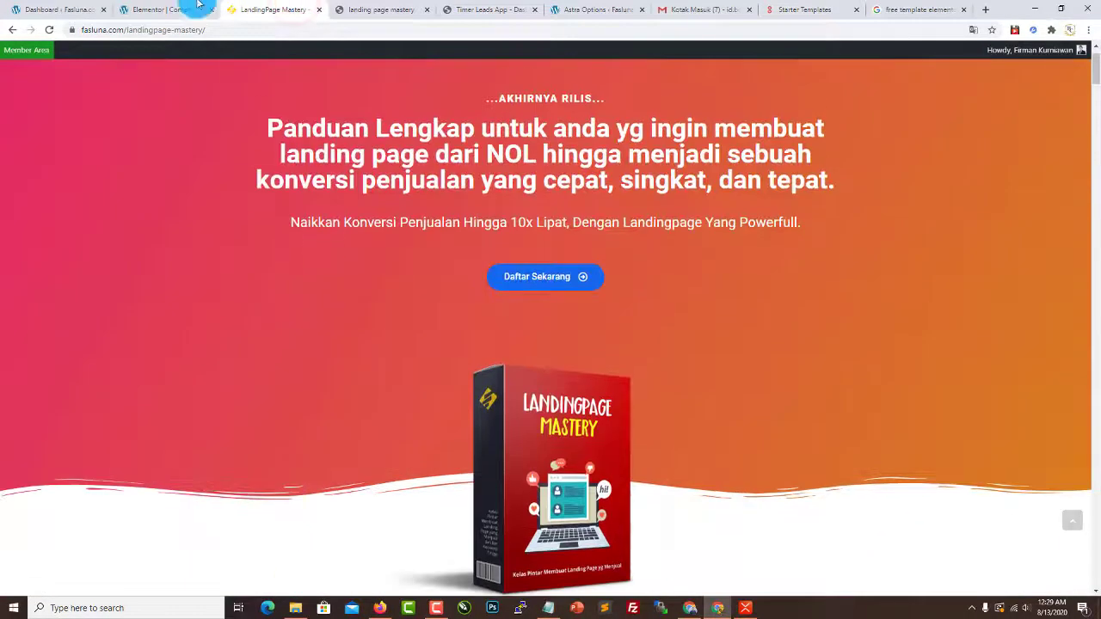
Step: In the e-book page's Elementor editor, switch the hero section's background to Classic and use 07.jpg from the media library as its image
left_click(164, 10)
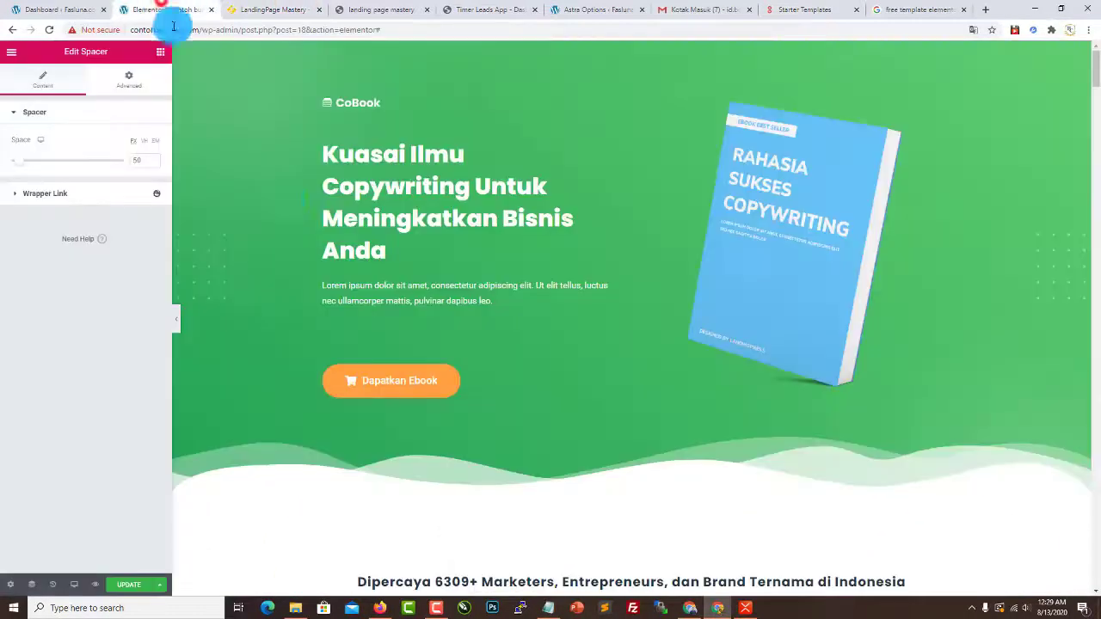
left_click(632, 48)
left_click(42, 109)
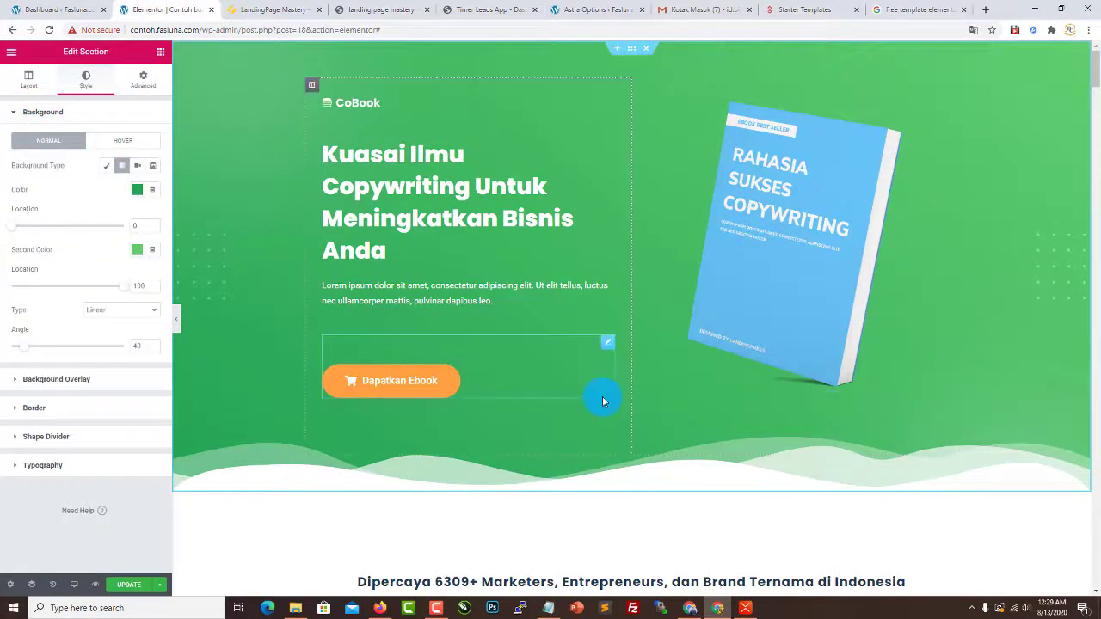
left_click(105, 173)
left_click(90, 254)
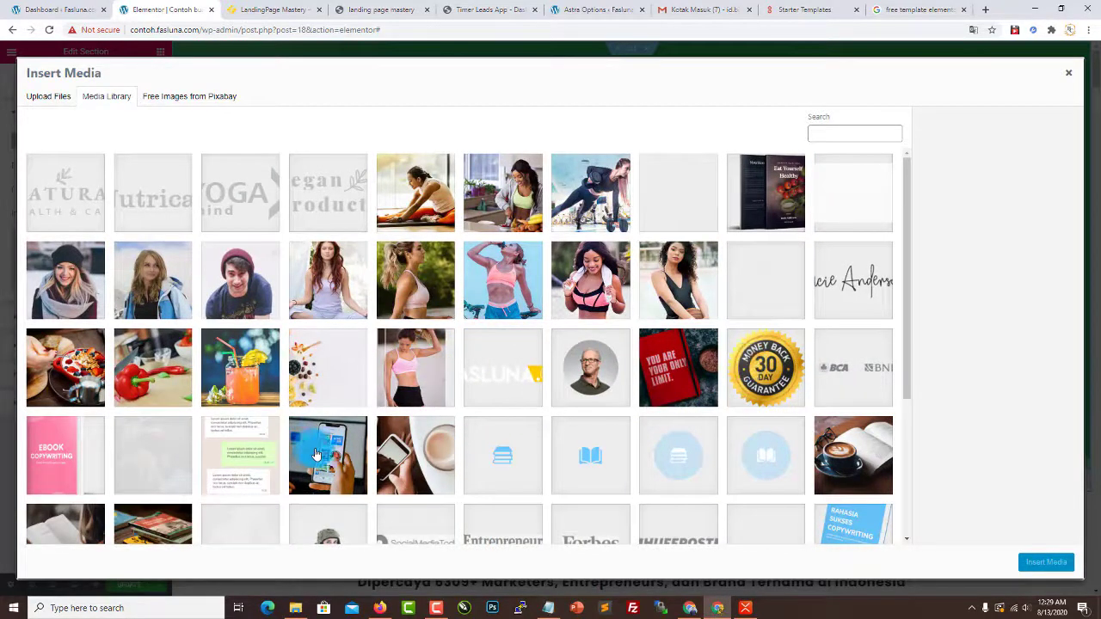
left_click(294, 365)
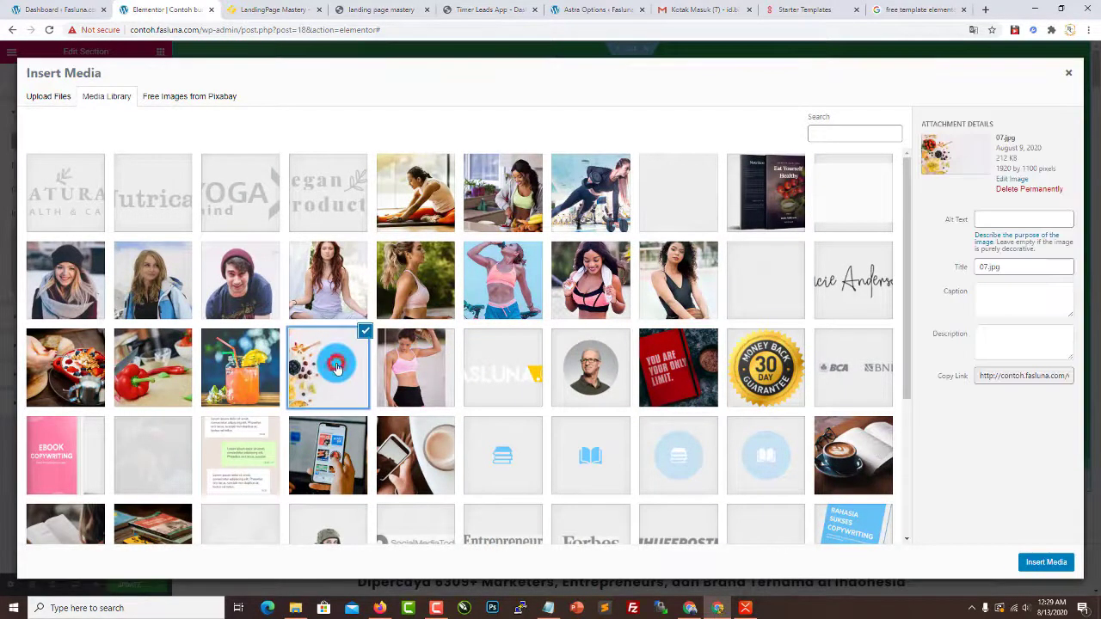
left_click(1039, 560)
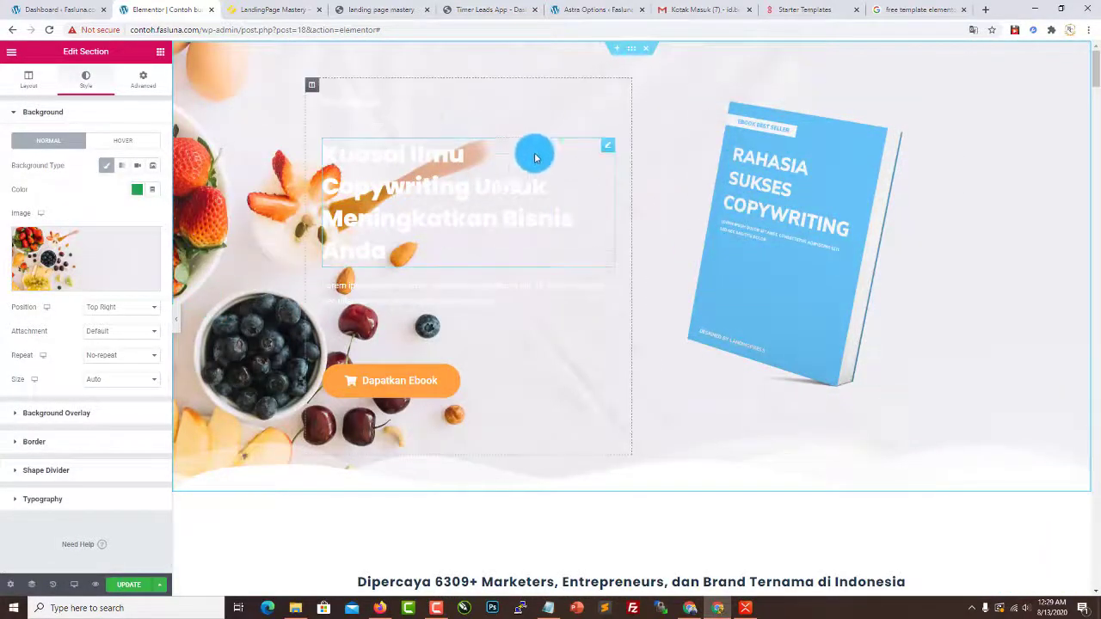
Step: Give the hero section a green background overlay with an opacity of 0.83
left_click(60, 414)
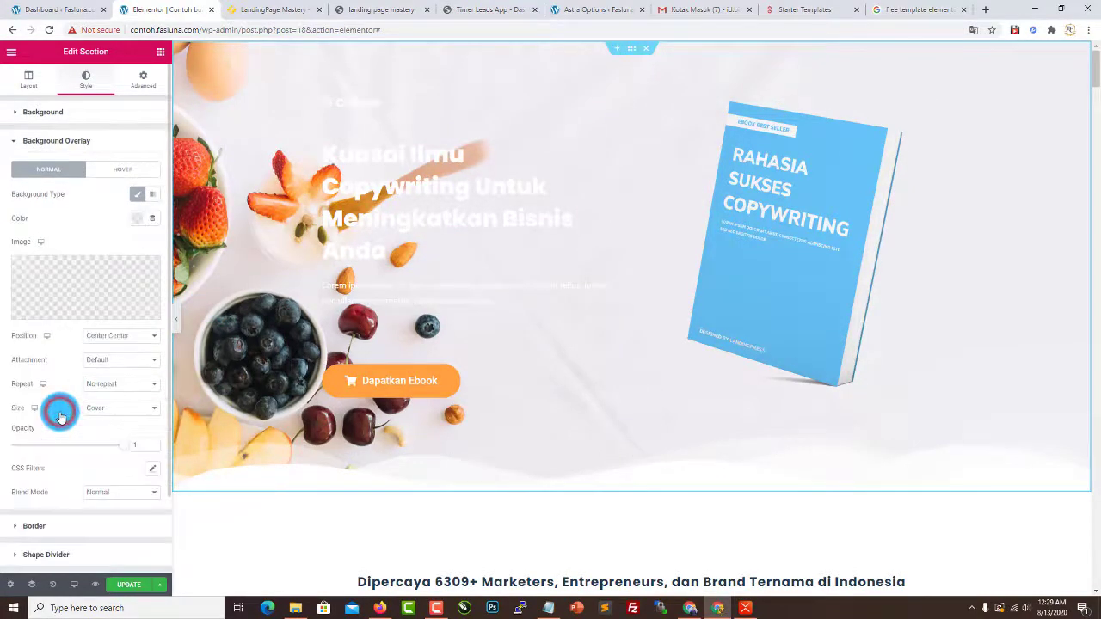
left_click(138, 222)
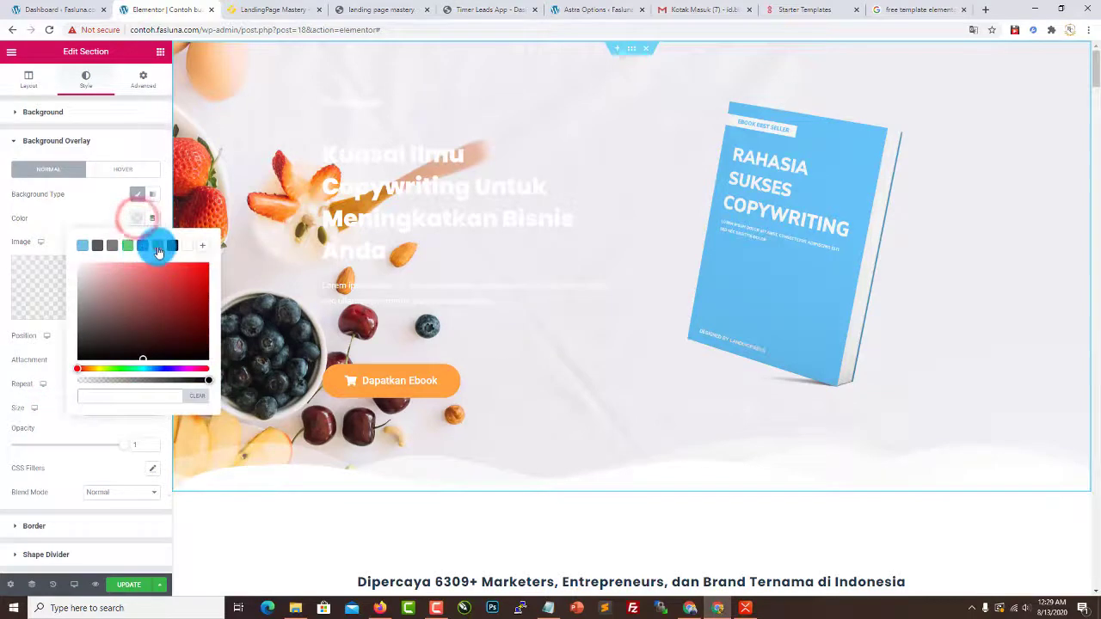
left_click(156, 247)
left_click(93, 220)
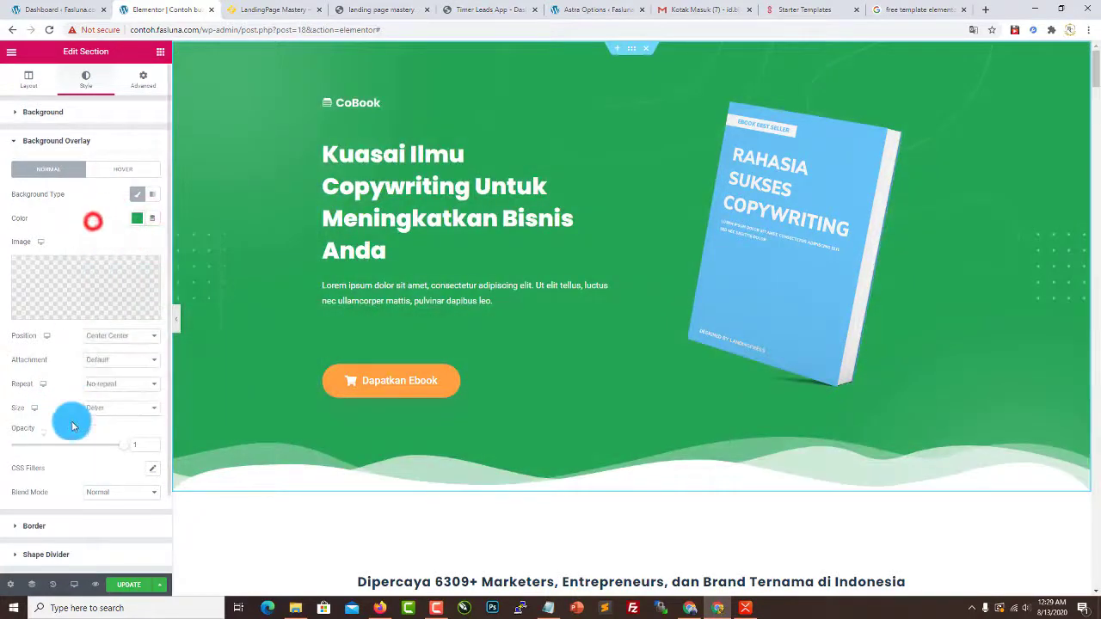
left_click_drag(121, 447, 97, 449)
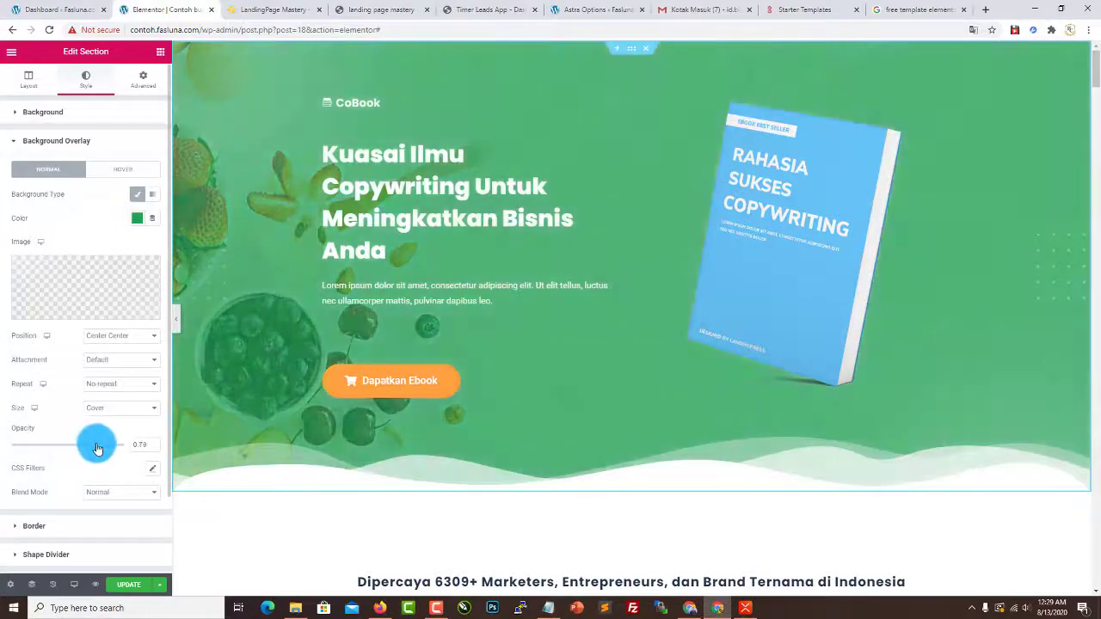
scroll(289, 164, "down", 2)
scroll(362, 301, "up", 2)
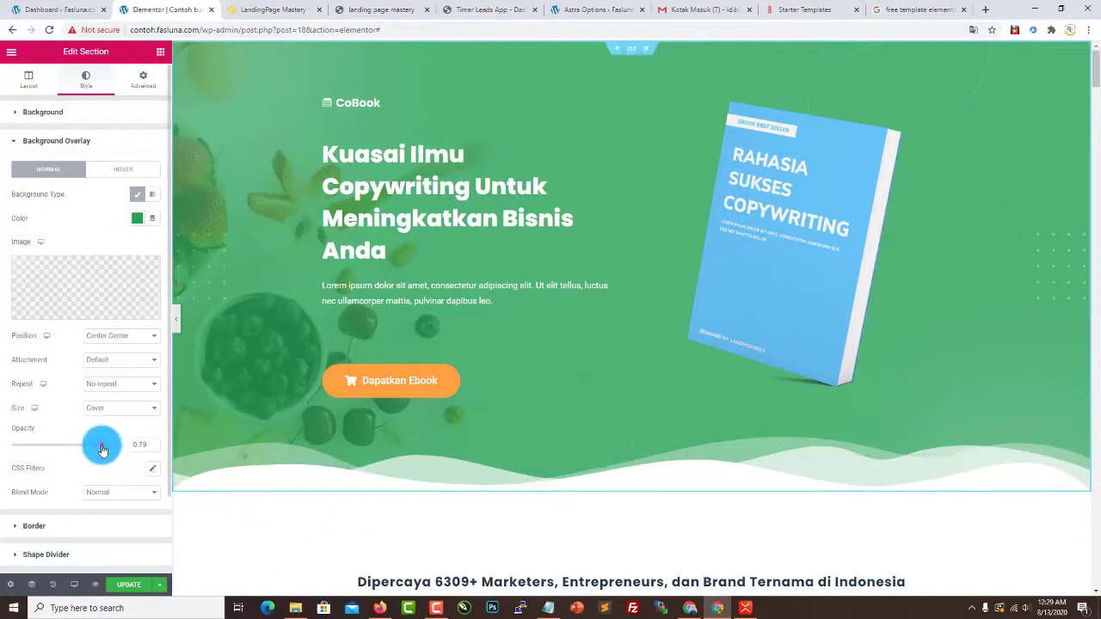
left_click_drag(105, 448, 106, 446)
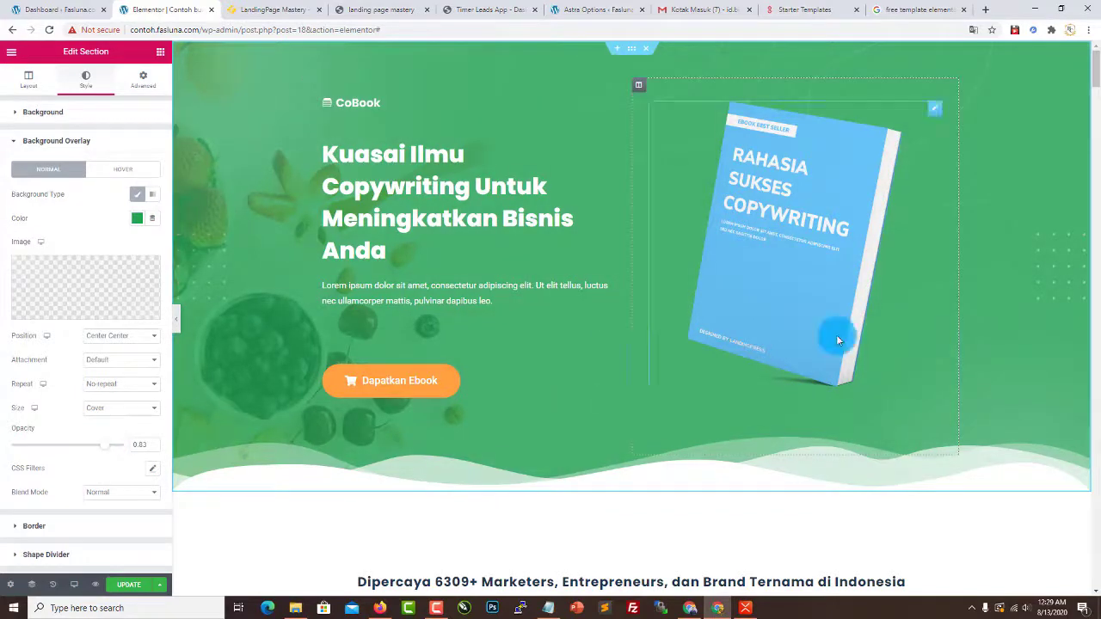